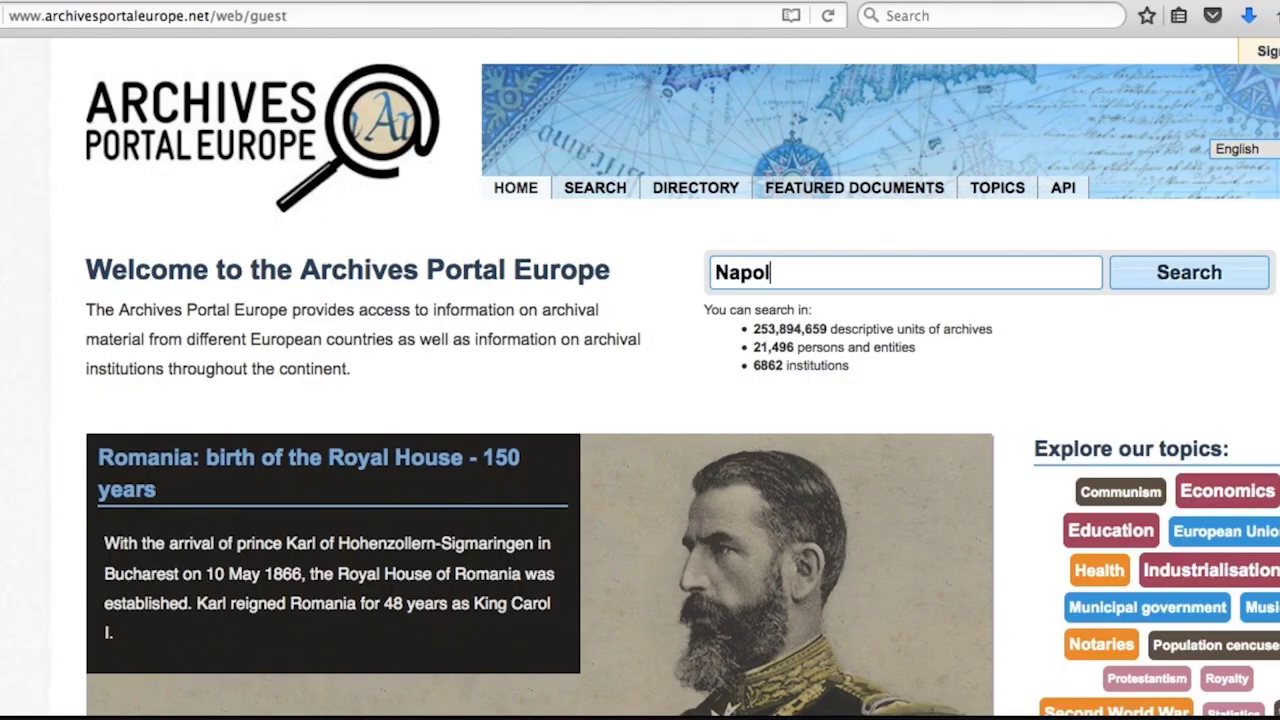
# Search the archives for 'Napoleon Napoleone Revolution war' from the home page search box.
pyautogui.write('Na')
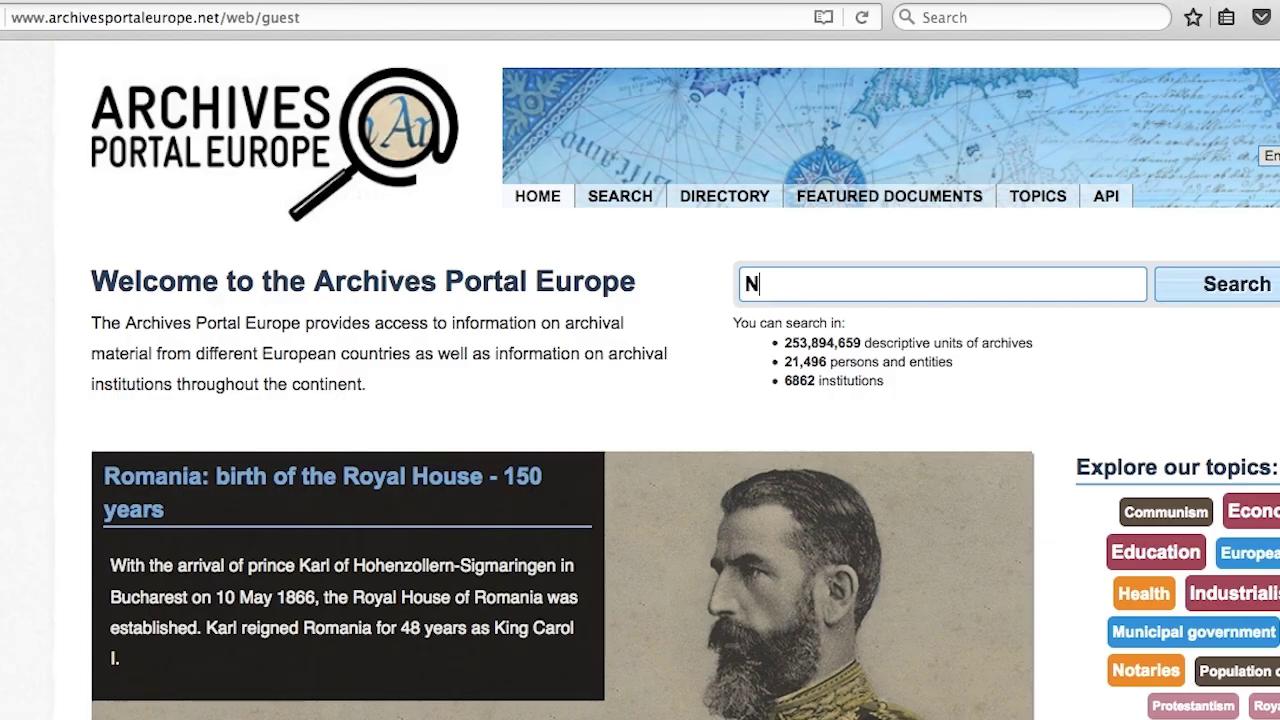
pyautogui.write('apoleon Napo')
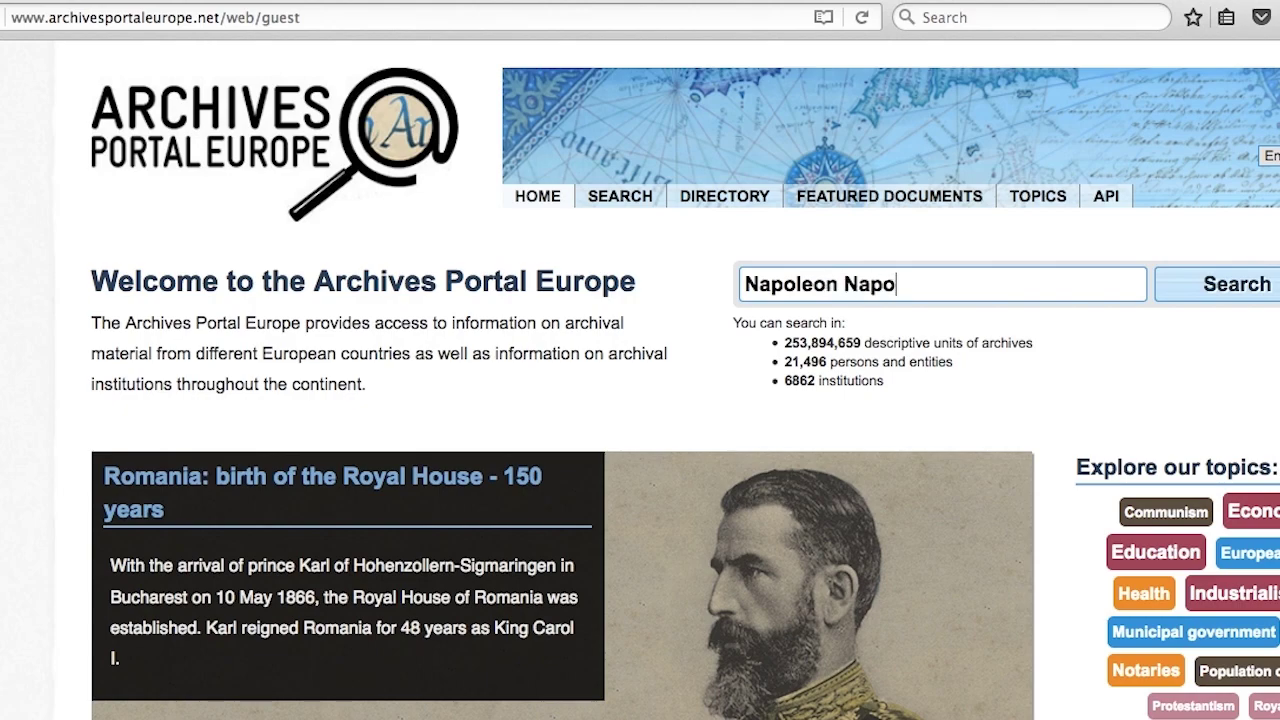
pyautogui.write('leone wa')
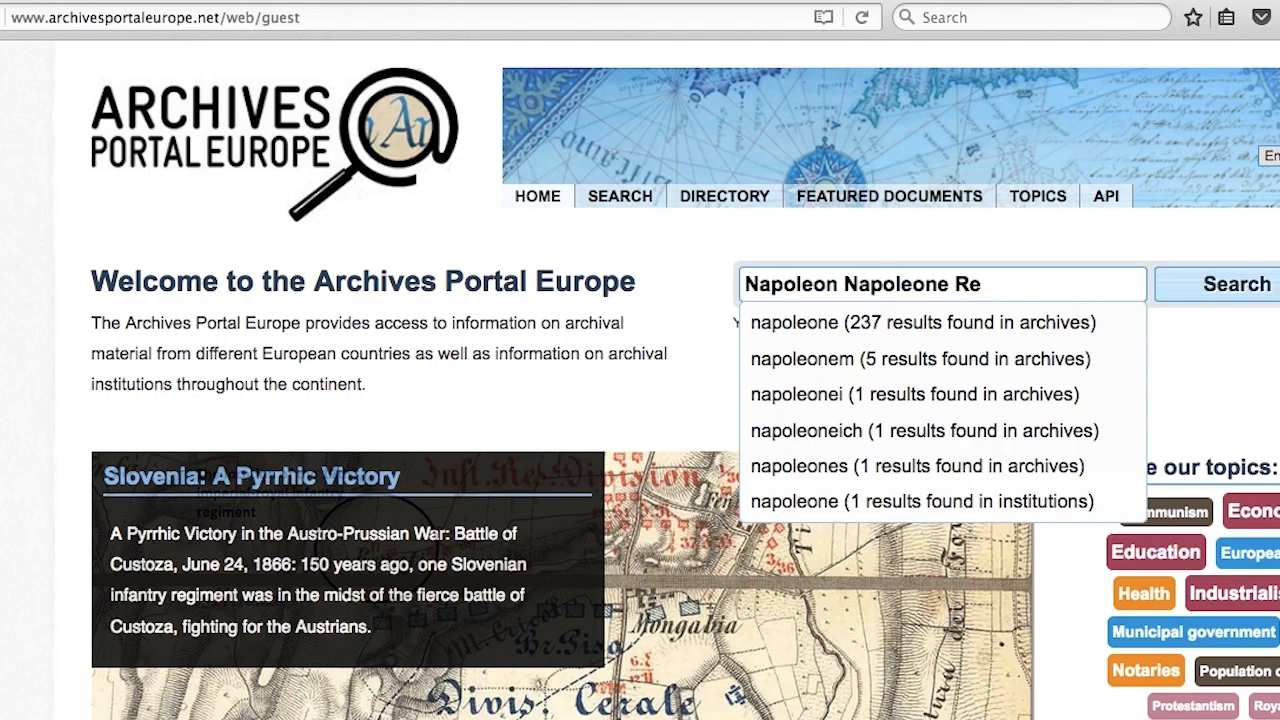
pyautogui.write('volution war')
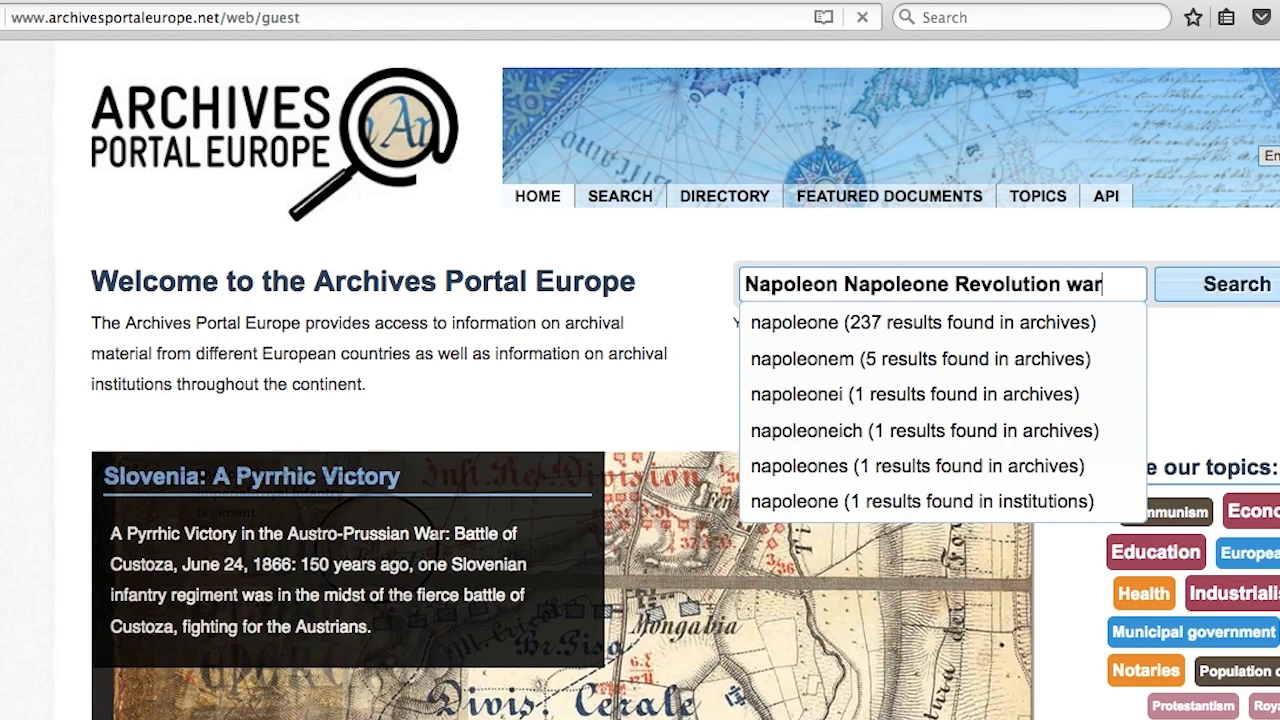
pyautogui.press('Return')
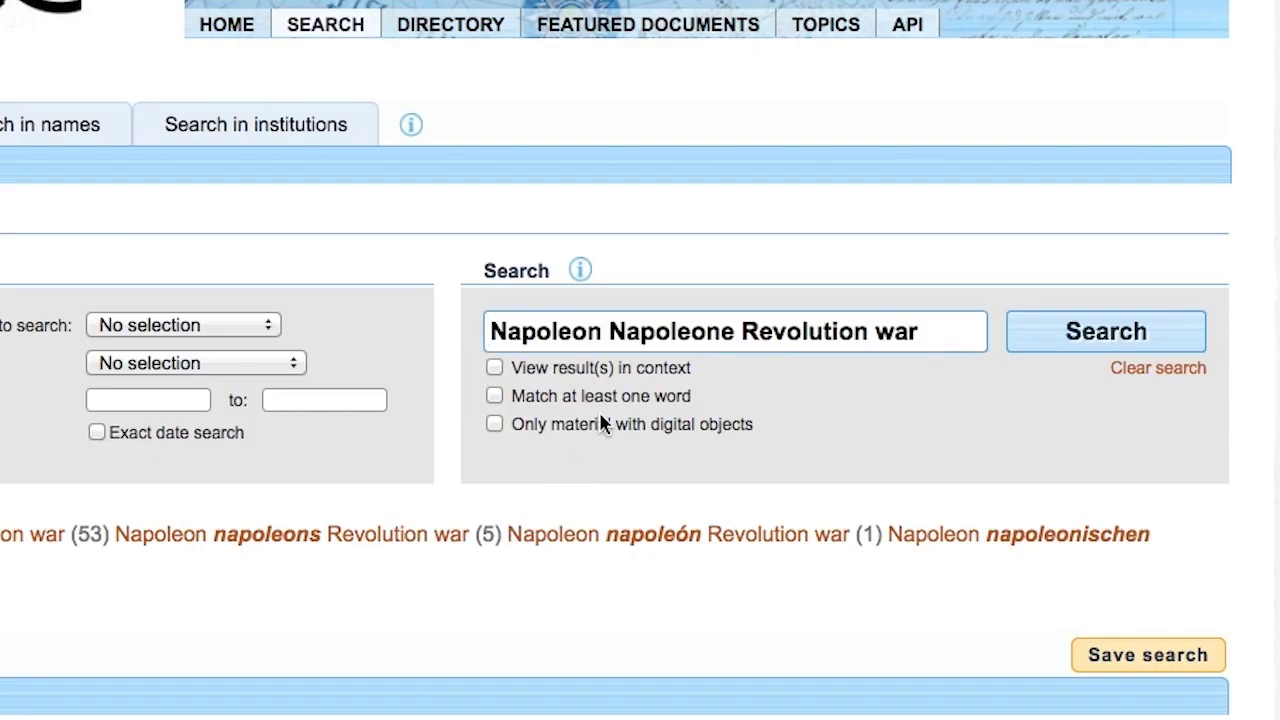
# Rerun the search with 'Match at least one word' and insert uppercase OR between Napoleon and Napoleone.
pyautogui.click(495, 395)
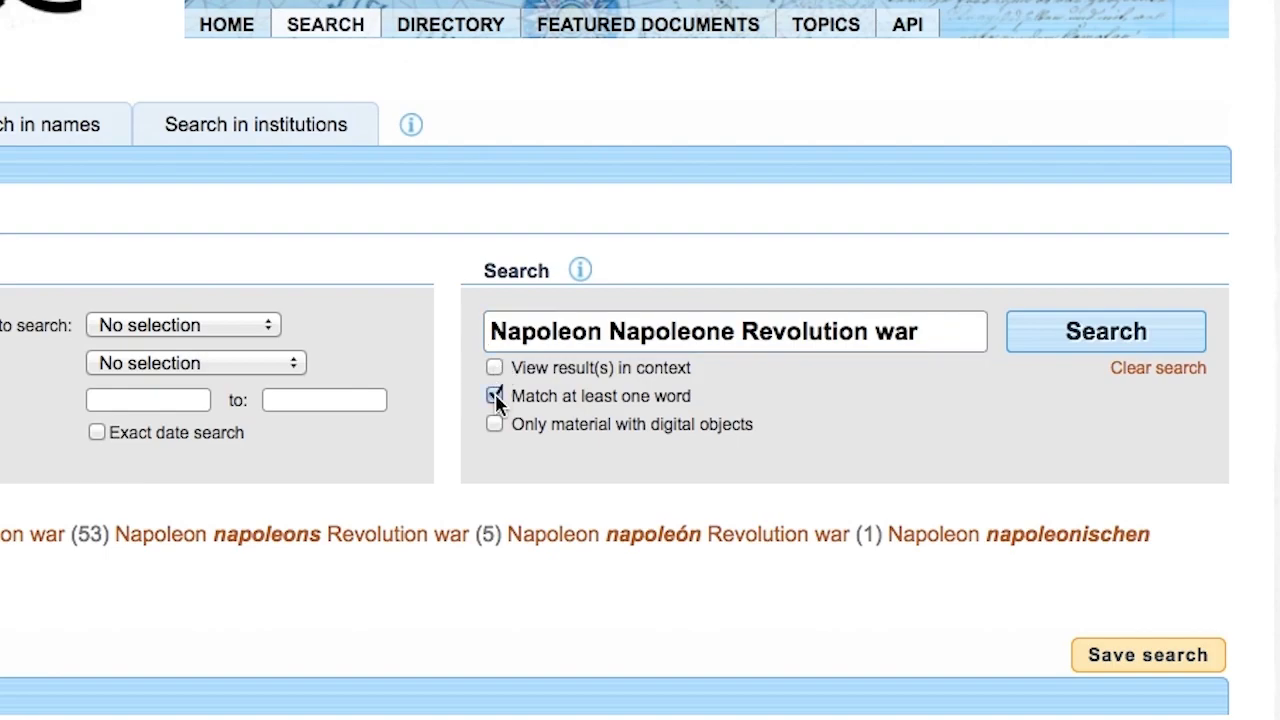
pyautogui.click(1072, 345)
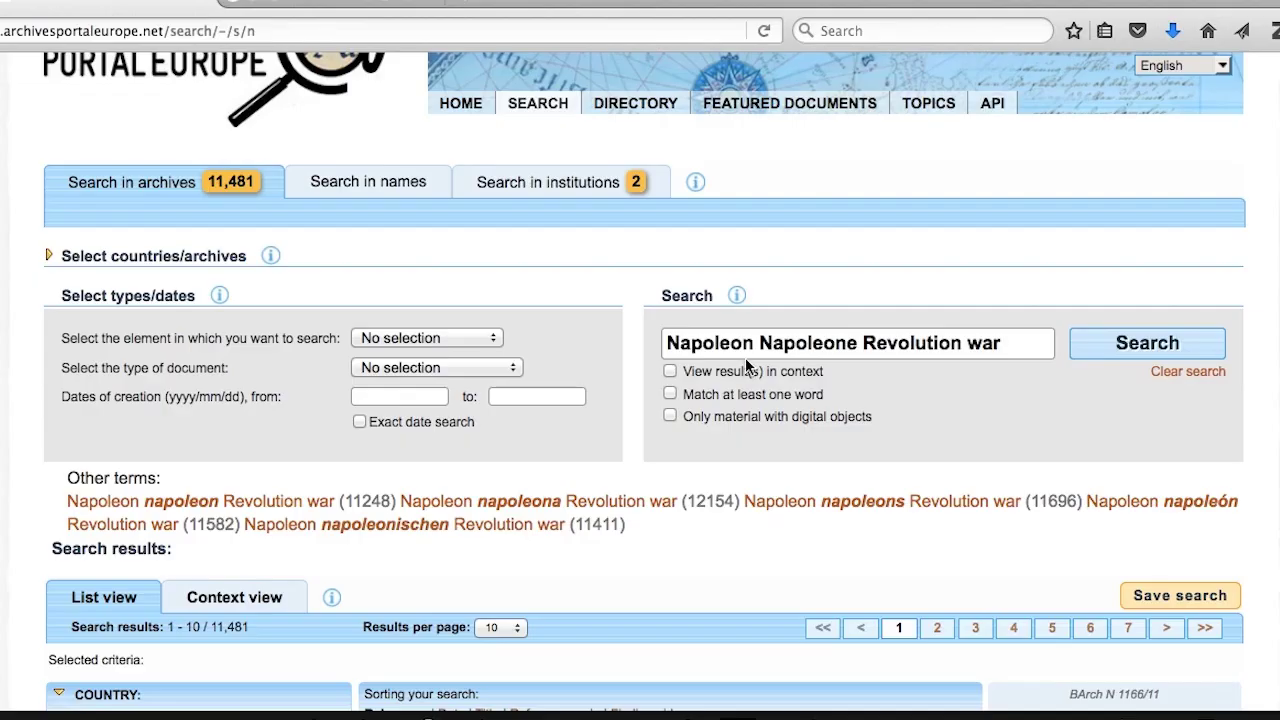
pyautogui.click(760, 343)
pyautogui.write('Or')
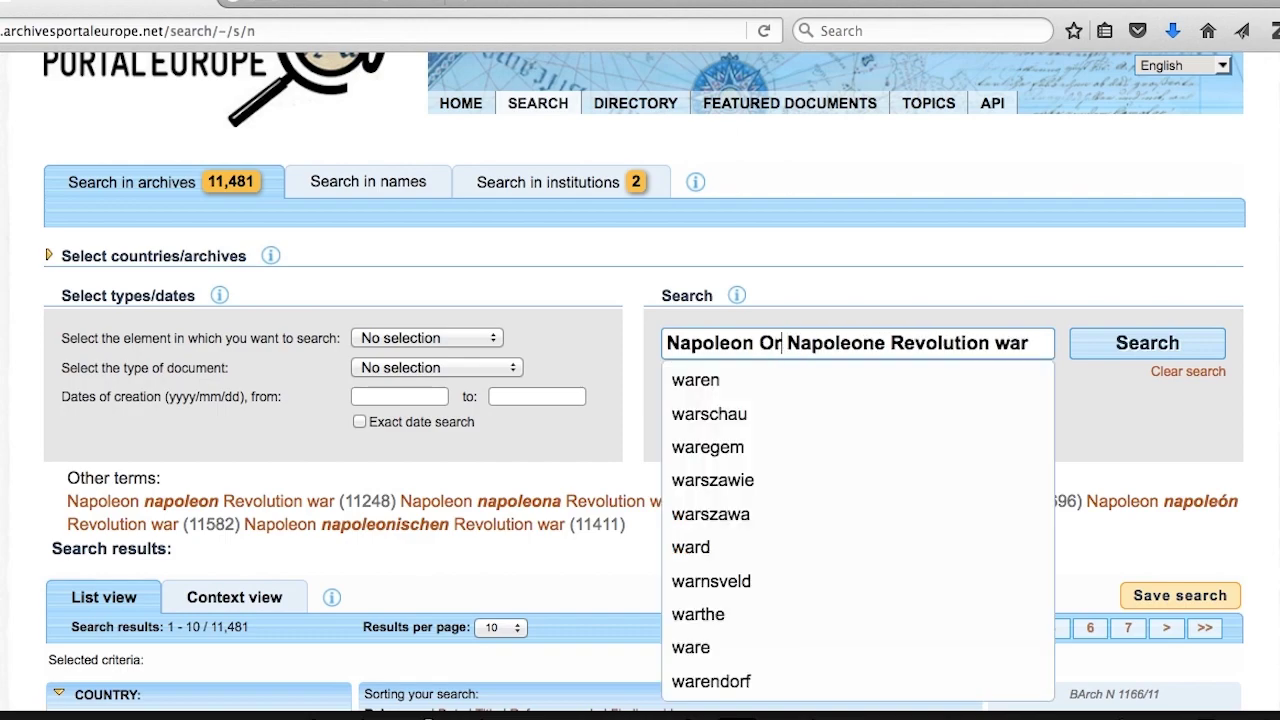
pyautogui.press('BackSpace')
pyautogui.write('R')
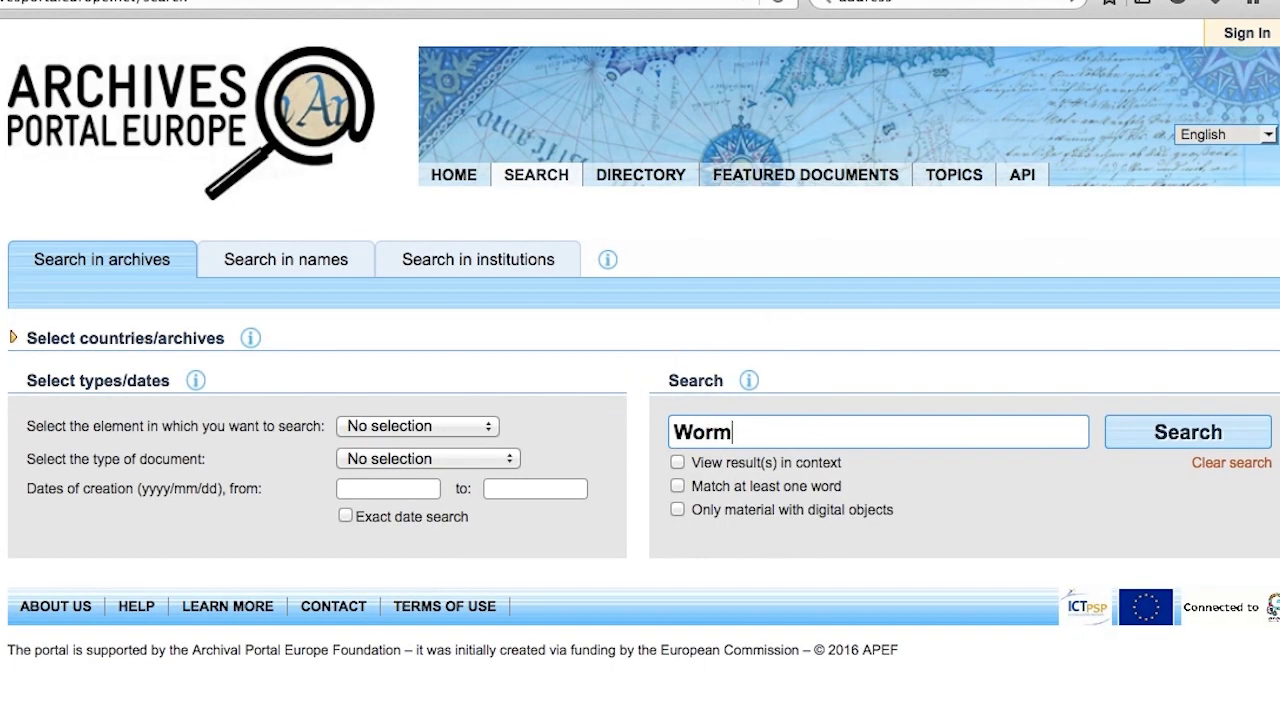
# Search for Worms and scroll through its 41,765 results and facet panels, then back up.
pyautogui.press('Return')
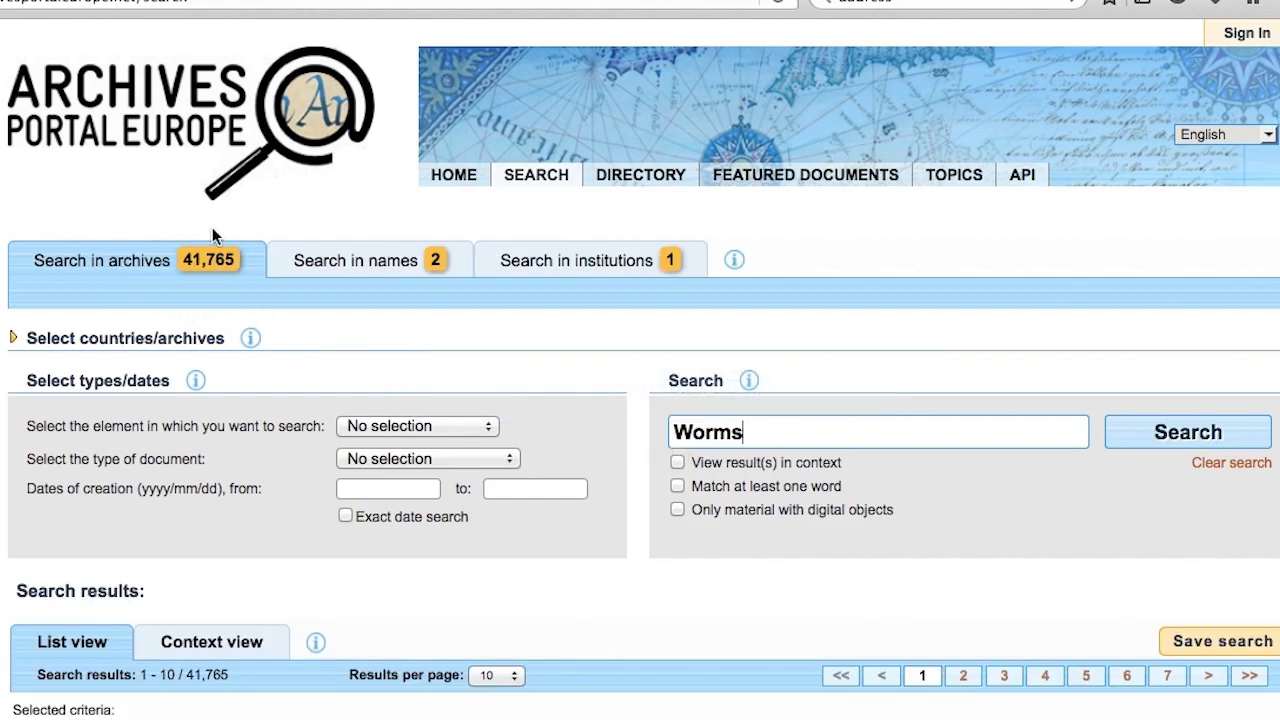
pyautogui.scroll(-5, 471, 340)
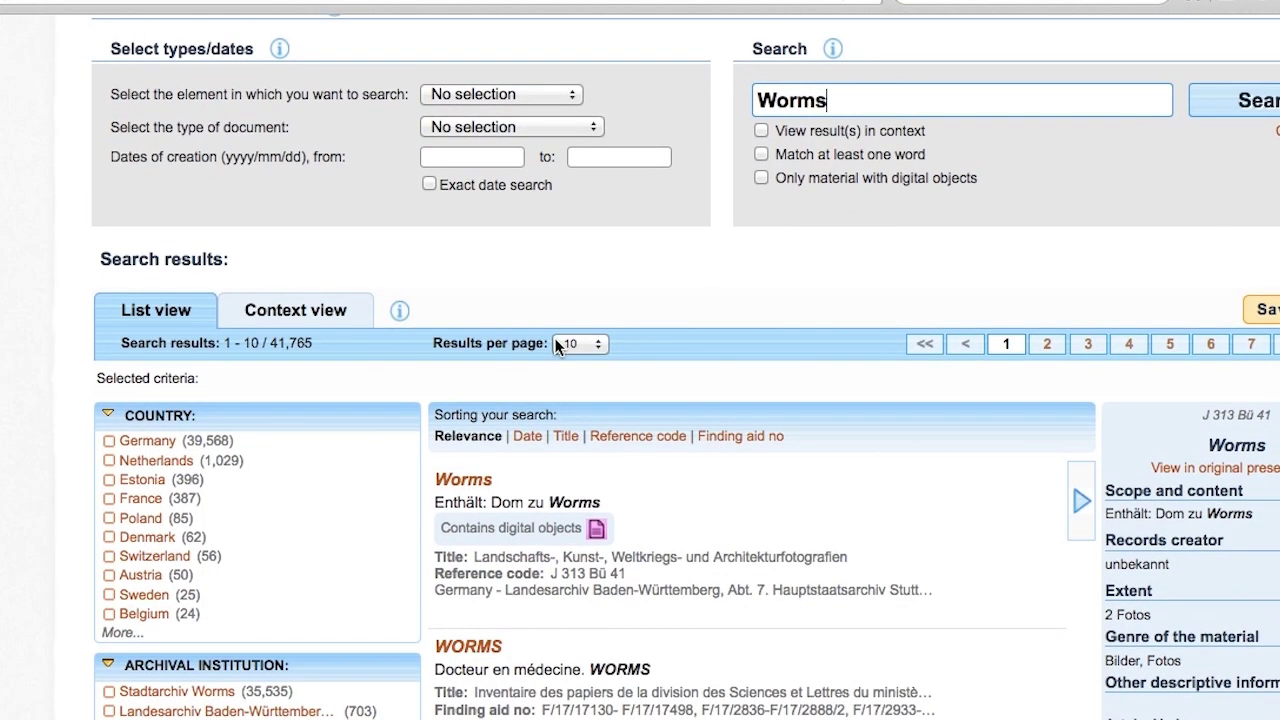
pyautogui.scroll(-5, 556, 342)
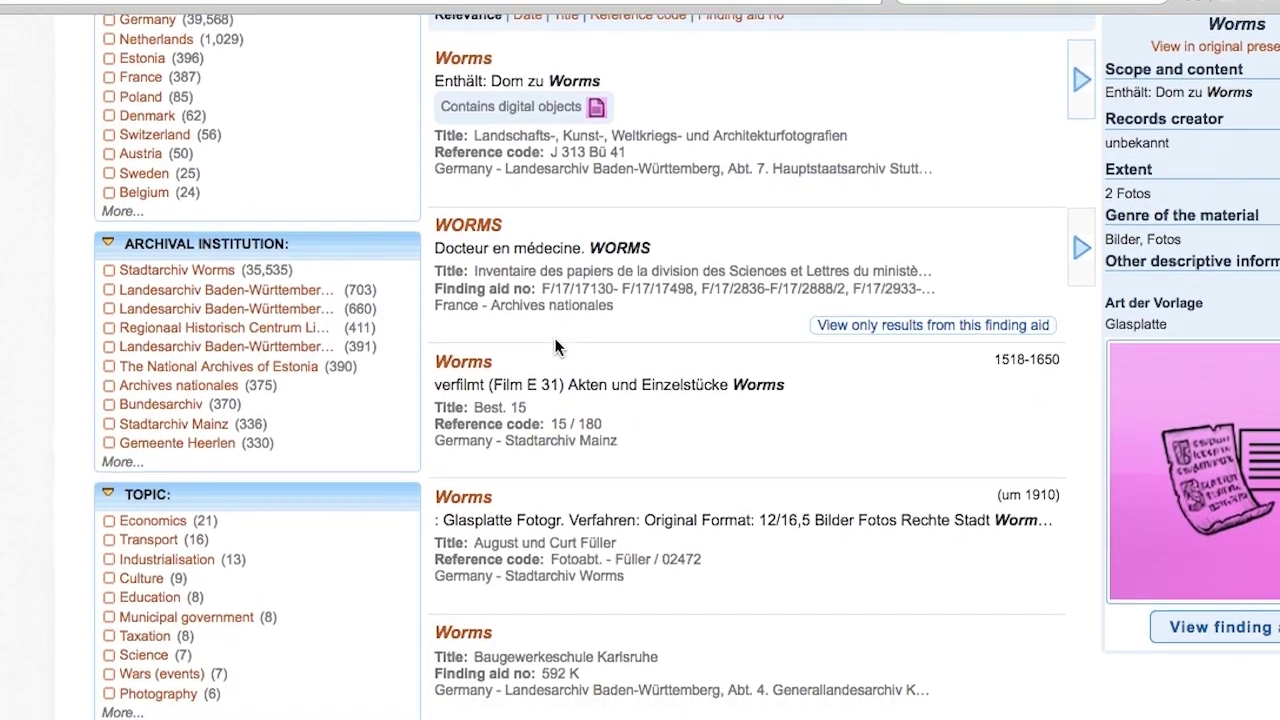
pyautogui.scroll(-3, 555, 338)
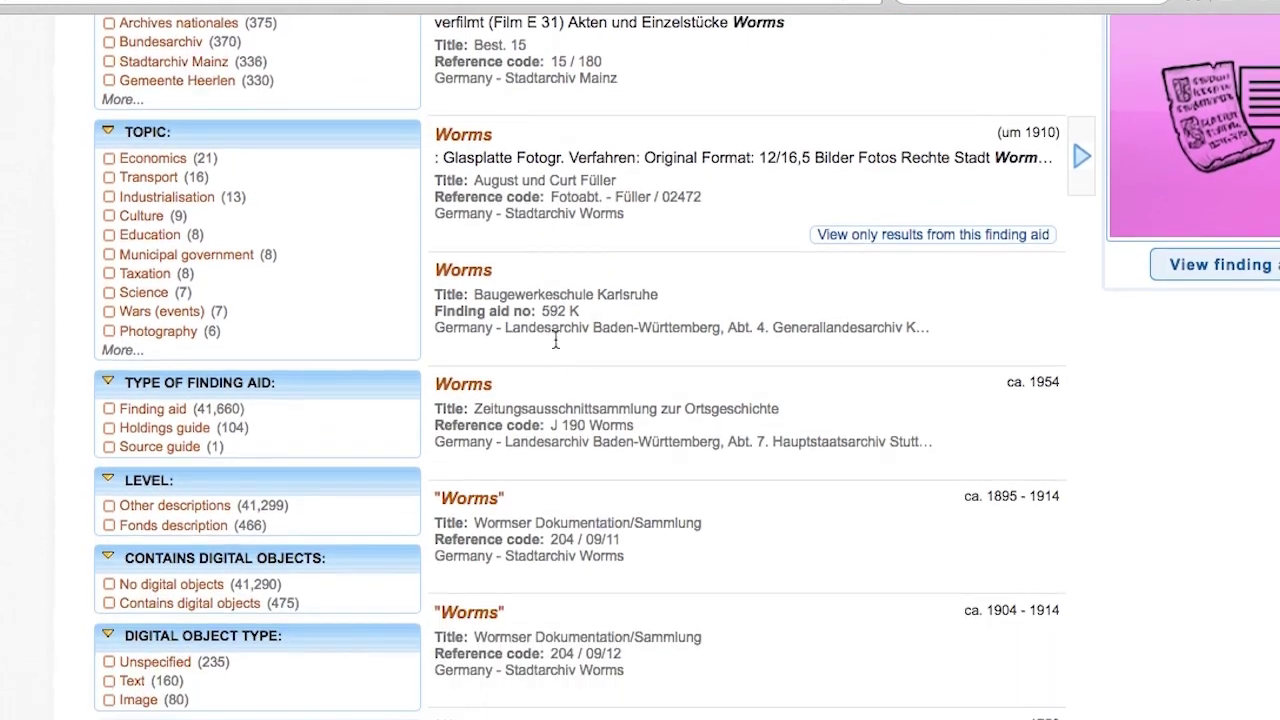
pyautogui.scroll(-2, 555, 341)
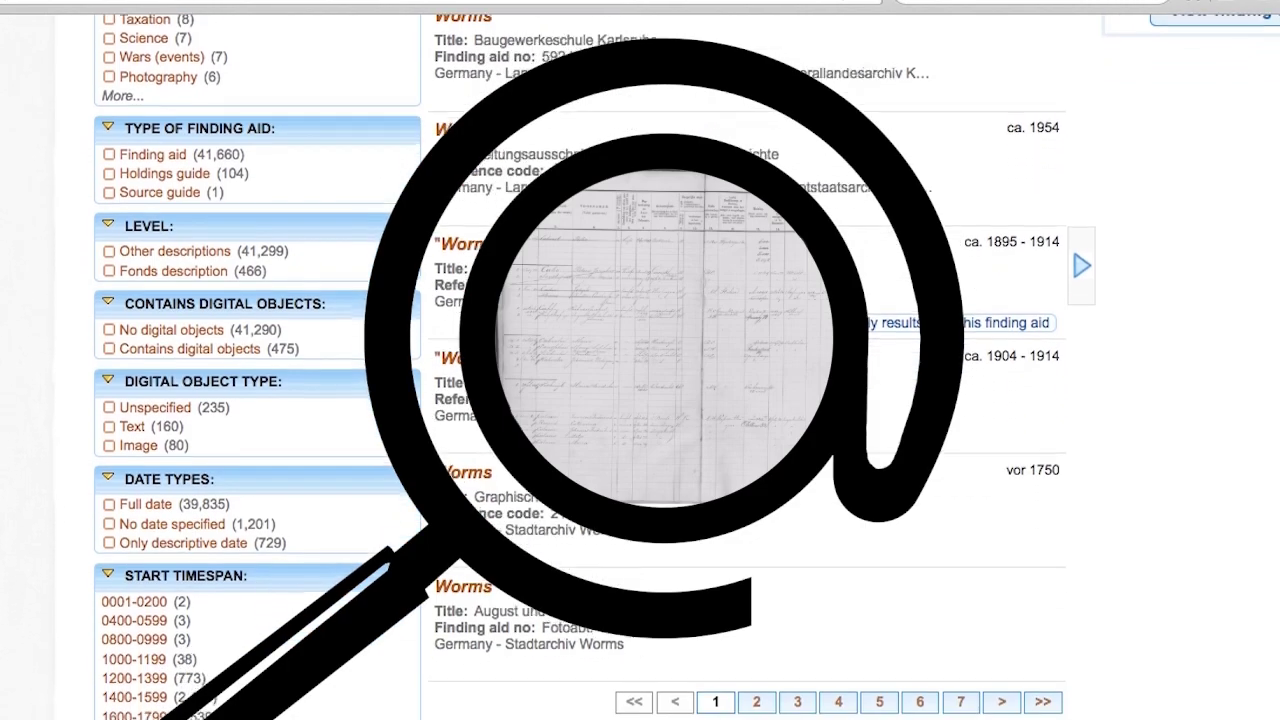
pyautogui.scroll(-2, 555, 341)
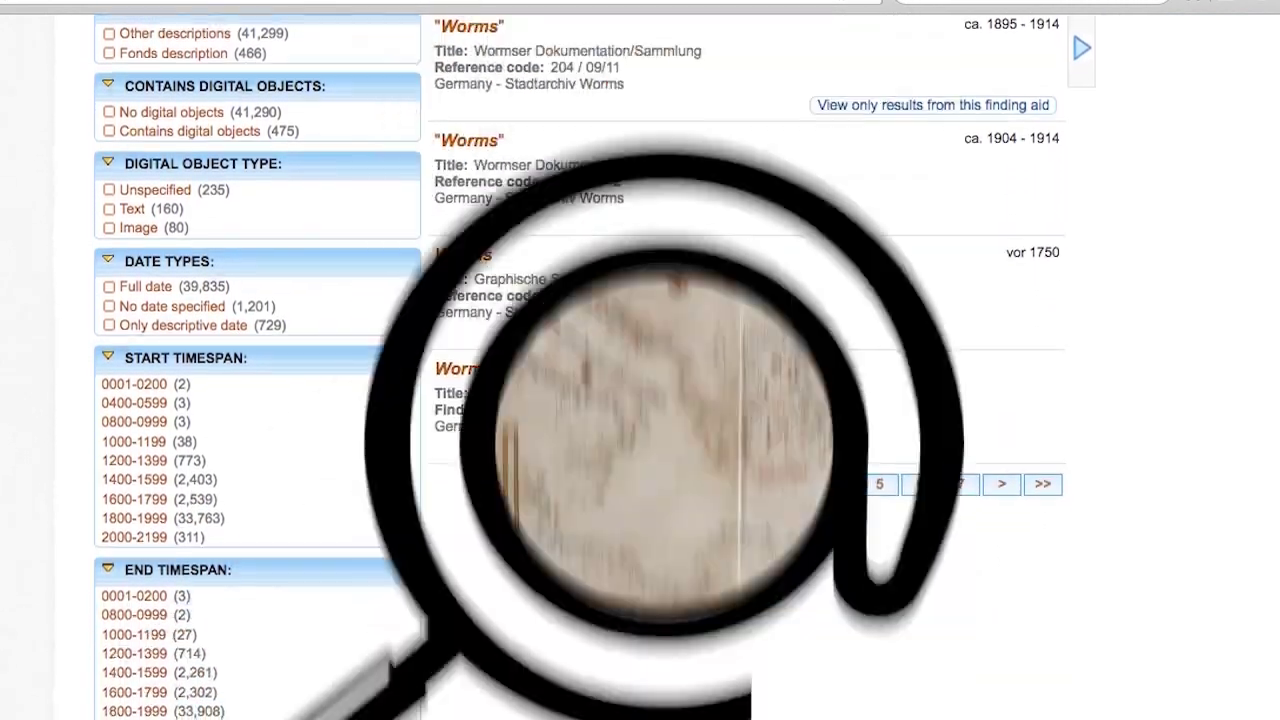
pyautogui.scroll(7, 555, 341)
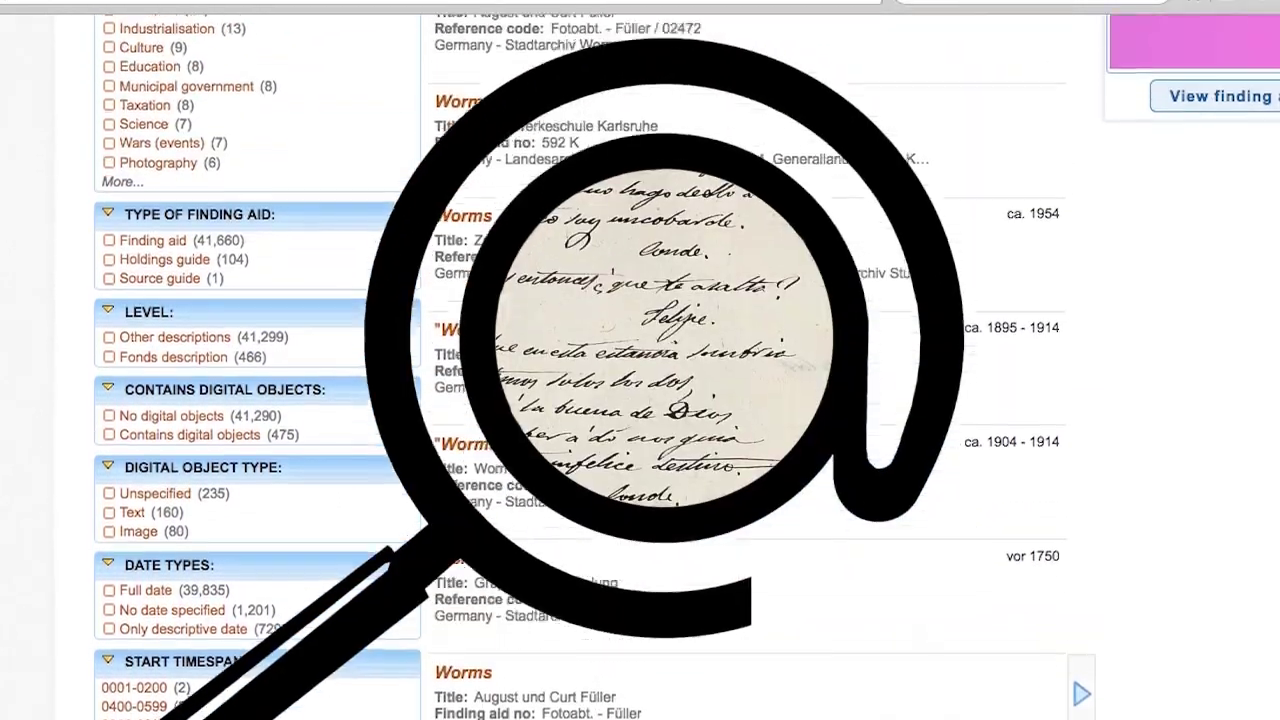
pyautogui.scroll(5, 344, 277)
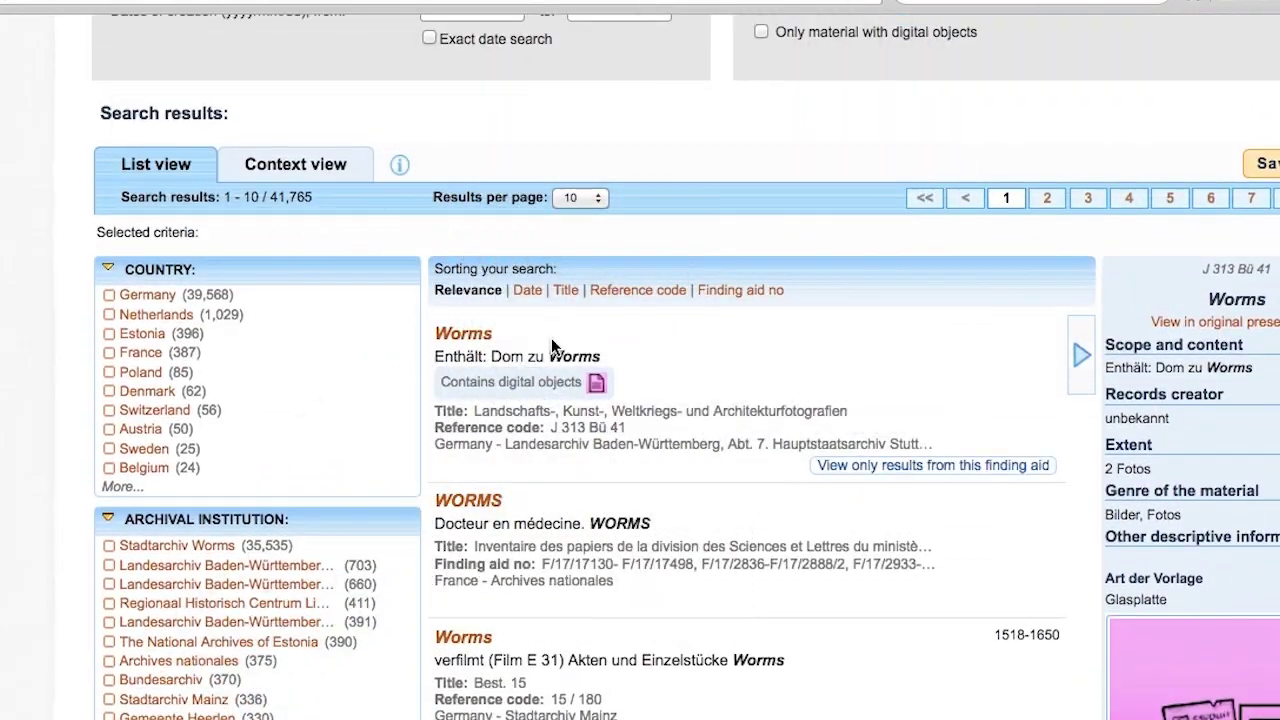
pyautogui.scroll(5, 344, 277)
# Show the two Worms name results, check the entity-type list, and read the Condé (1736–1818) record.
pyautogui.click(440, 232)
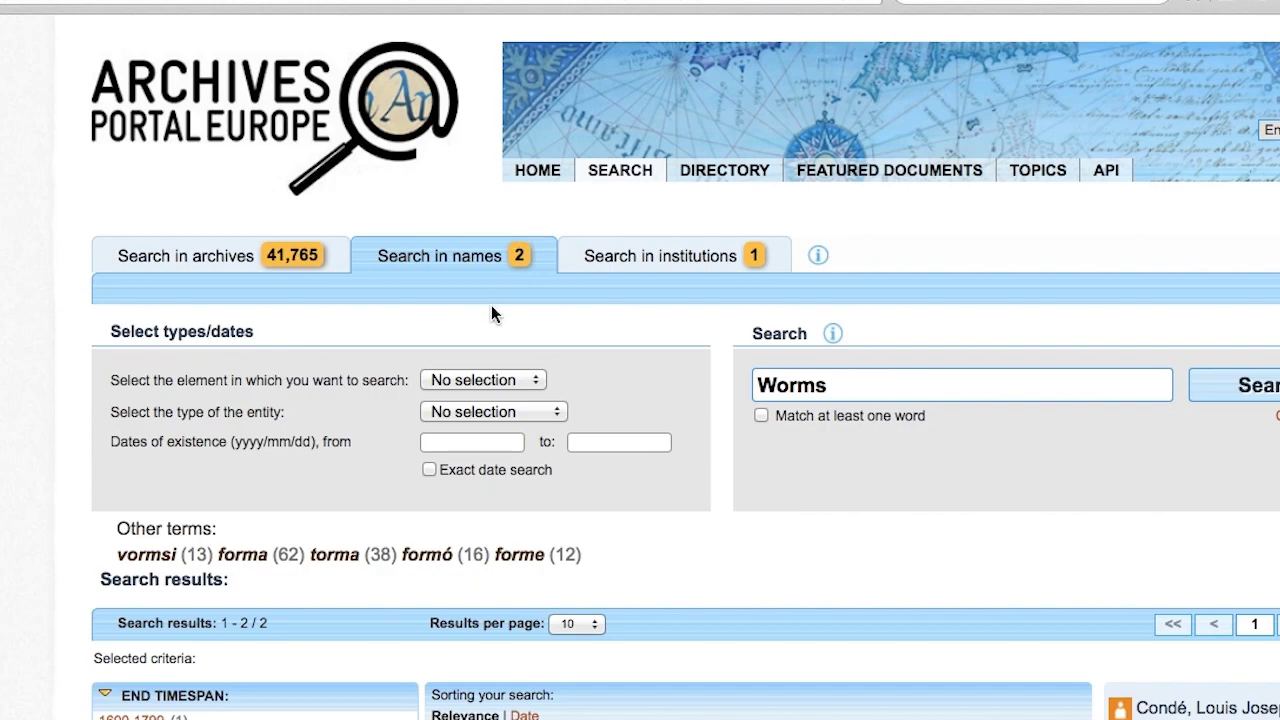
pyautogui.scroll(-2, 686, 371)
pyautogui.click(556, 248)
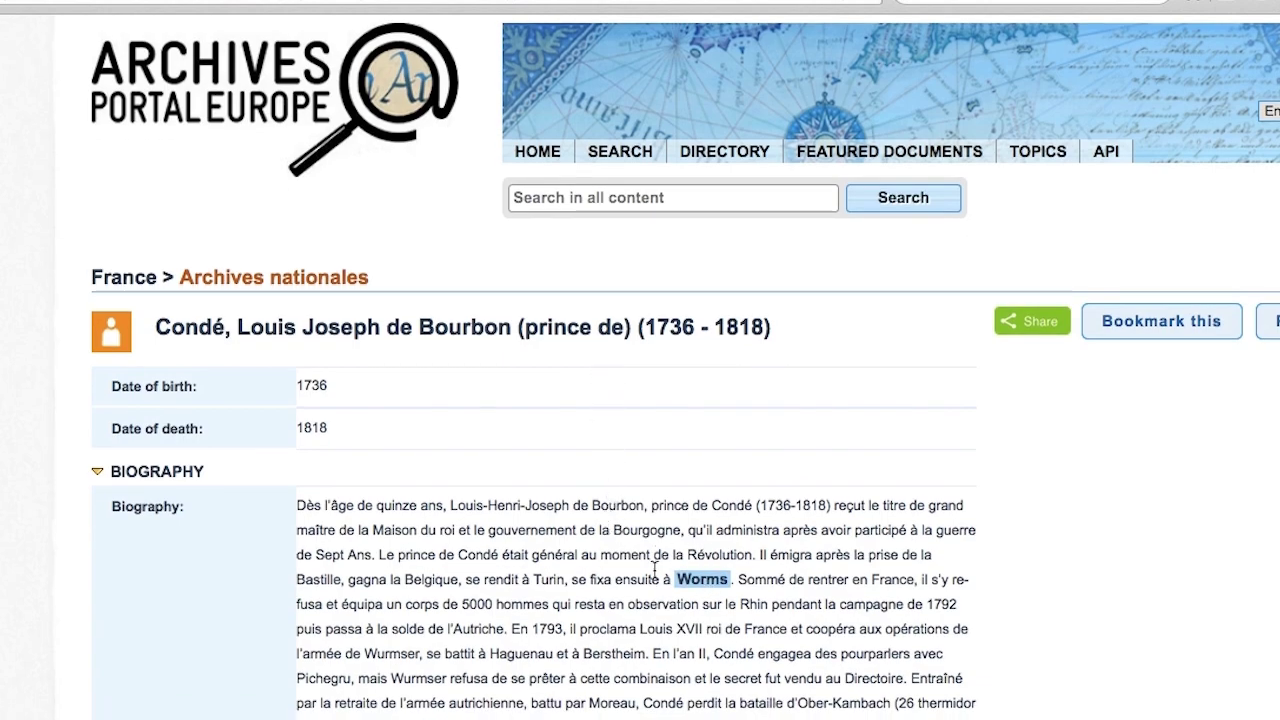
pyautogui.scroll(-5, 706, 448)
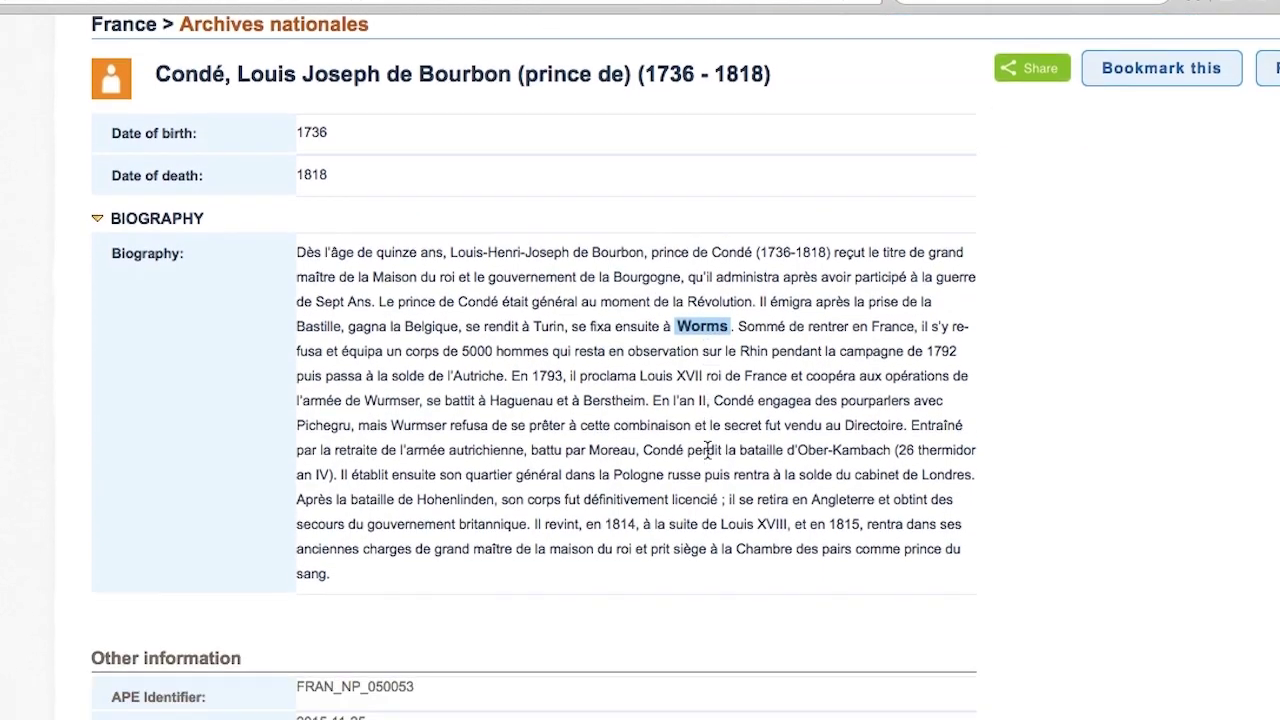
pyautogui.scroll(5, 706, 456)
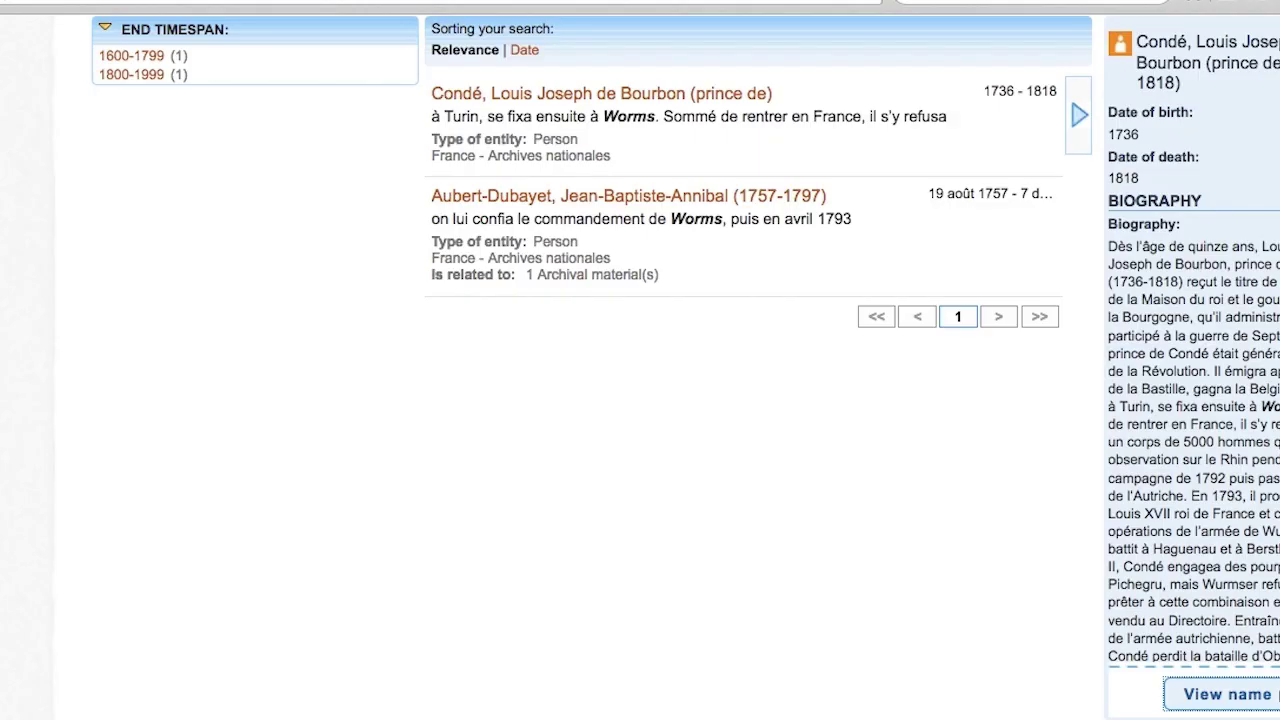
pyautogui.scroll(10, 491, 162)
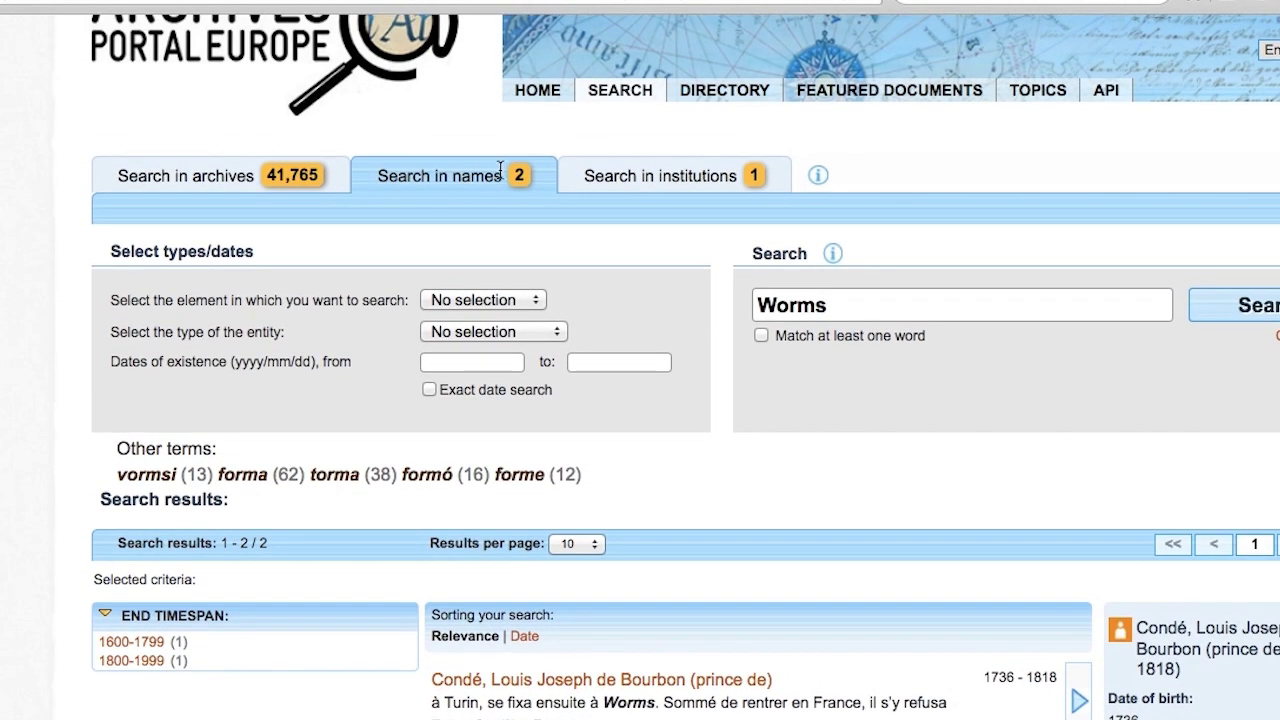
# Show the single Worms institution match, Stadtarchiv Worms, with its map and contact details.
pyautogui.click(636, 190)
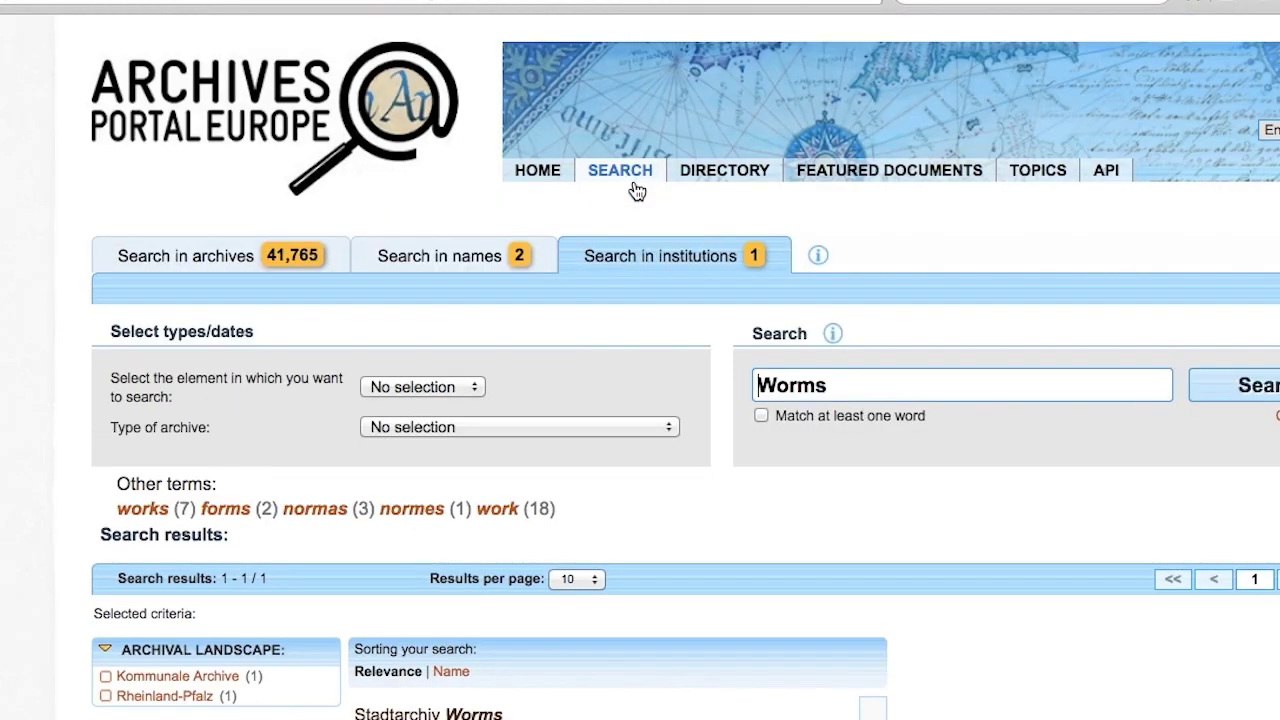
pyautogui.scroll(-5, 703, 395)
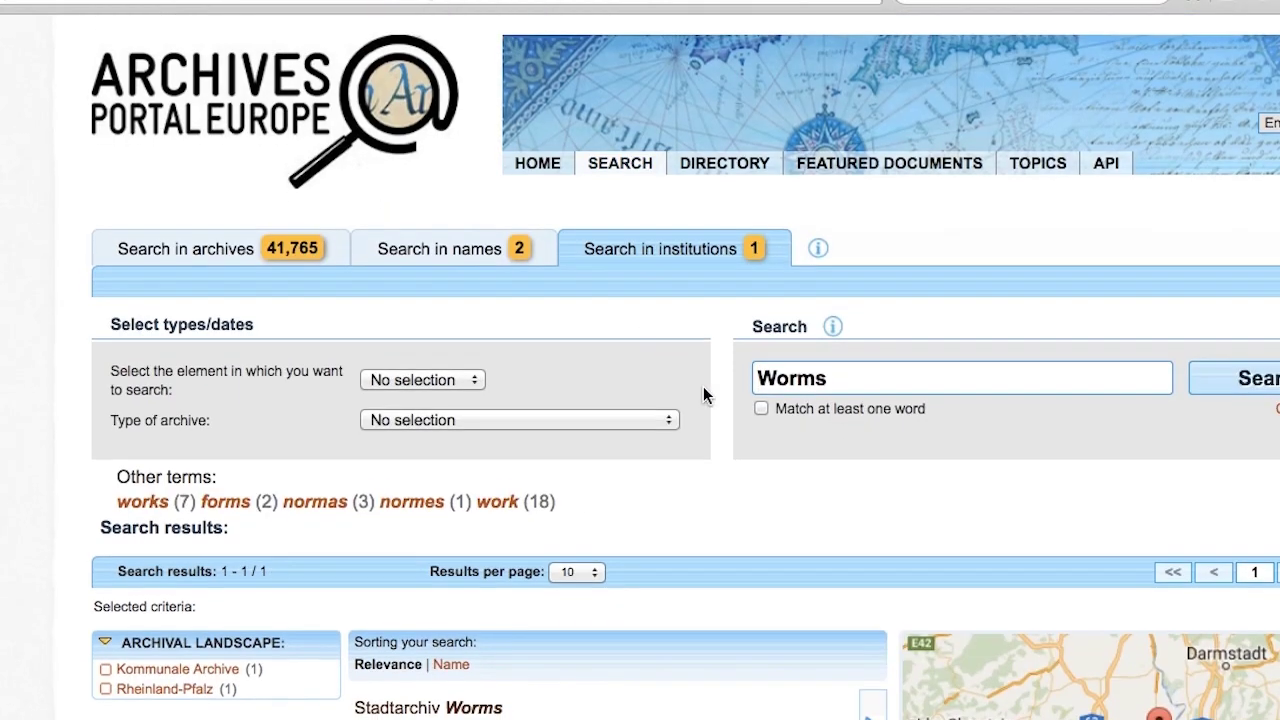
pyautogui.scroll(-4, 704, 388)
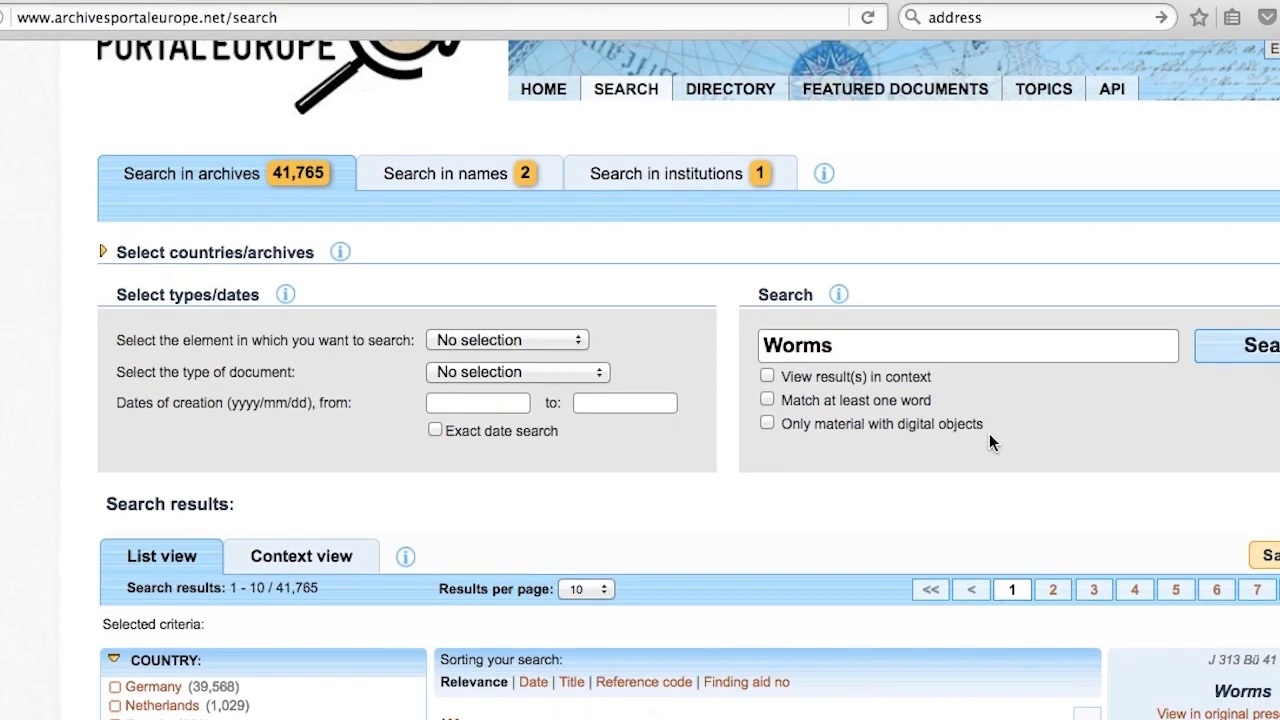
# Review the Country, Archival institution, Topic and Date type facets, then switch to Context view.
pyautogui.scroll(-5, 990, 440)
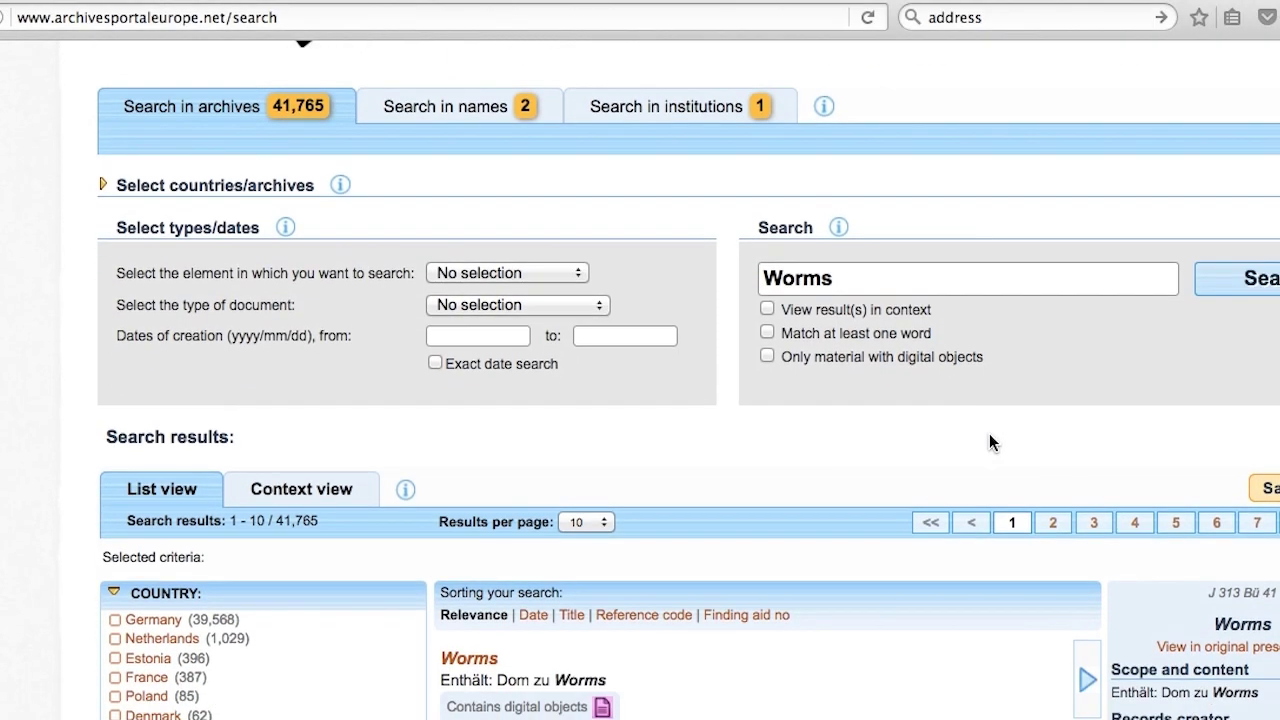
pyautogui.scroll(-1, 990, 443)
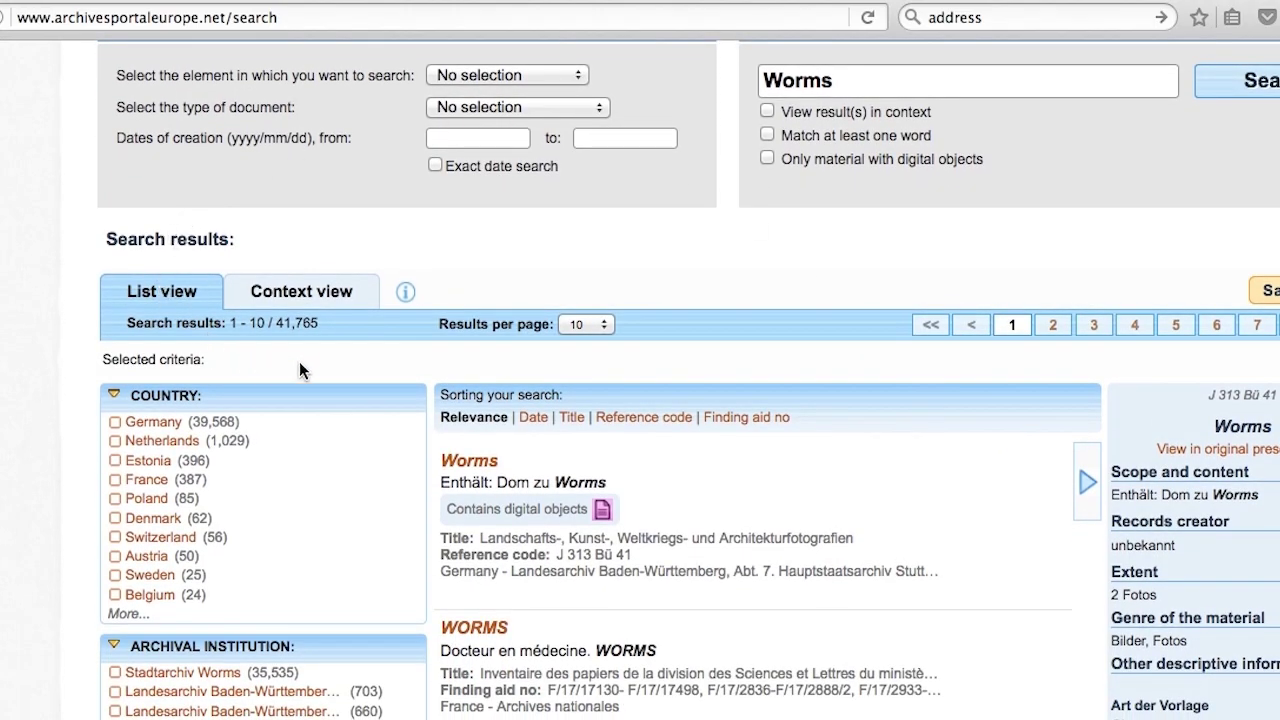
pyautogui.scroll(-4, 299, 362)
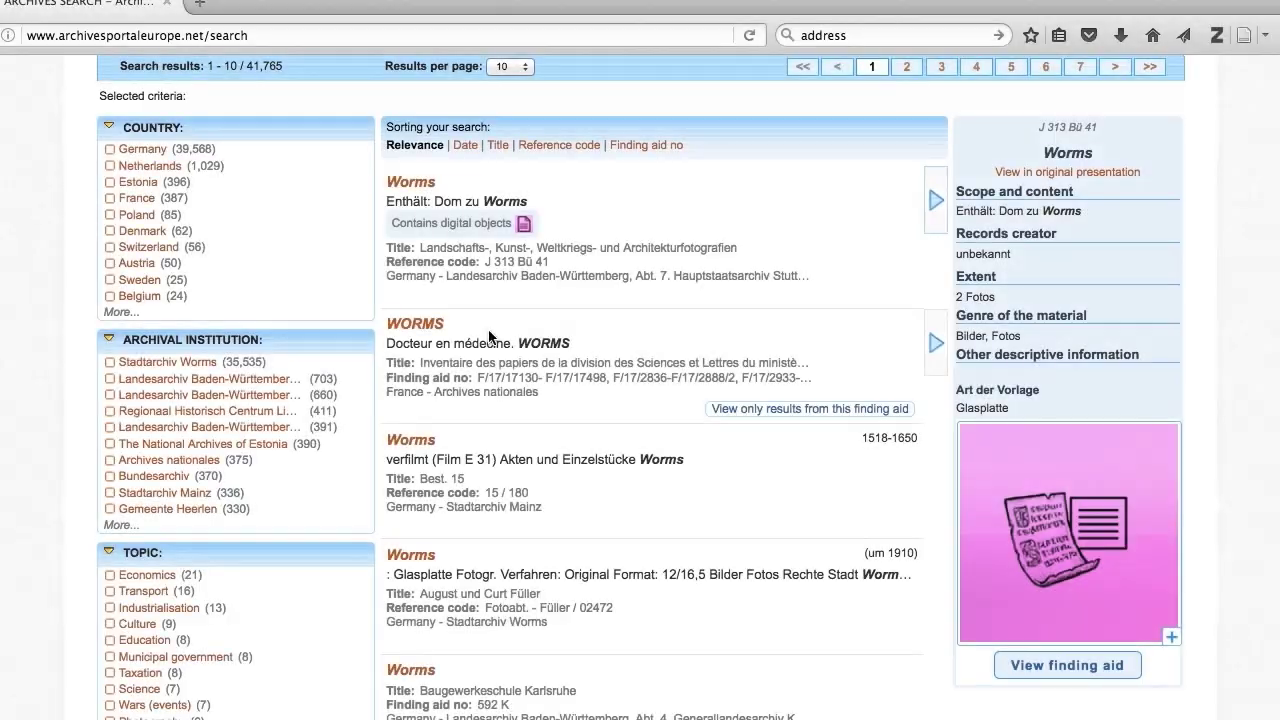
pyautogui.scroll(-1, 488, 329)
pyautogui.scroll(-5, 488, 329)
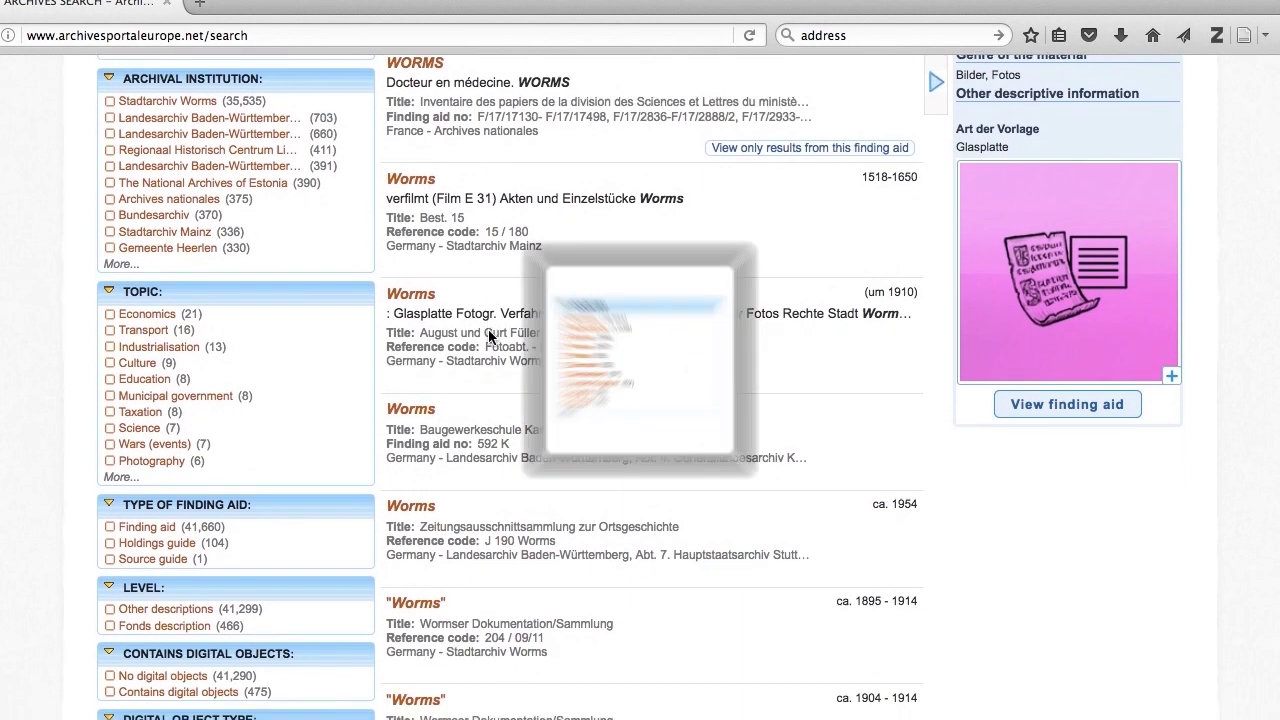
pyautogui.scroll(-6, 640, 387)
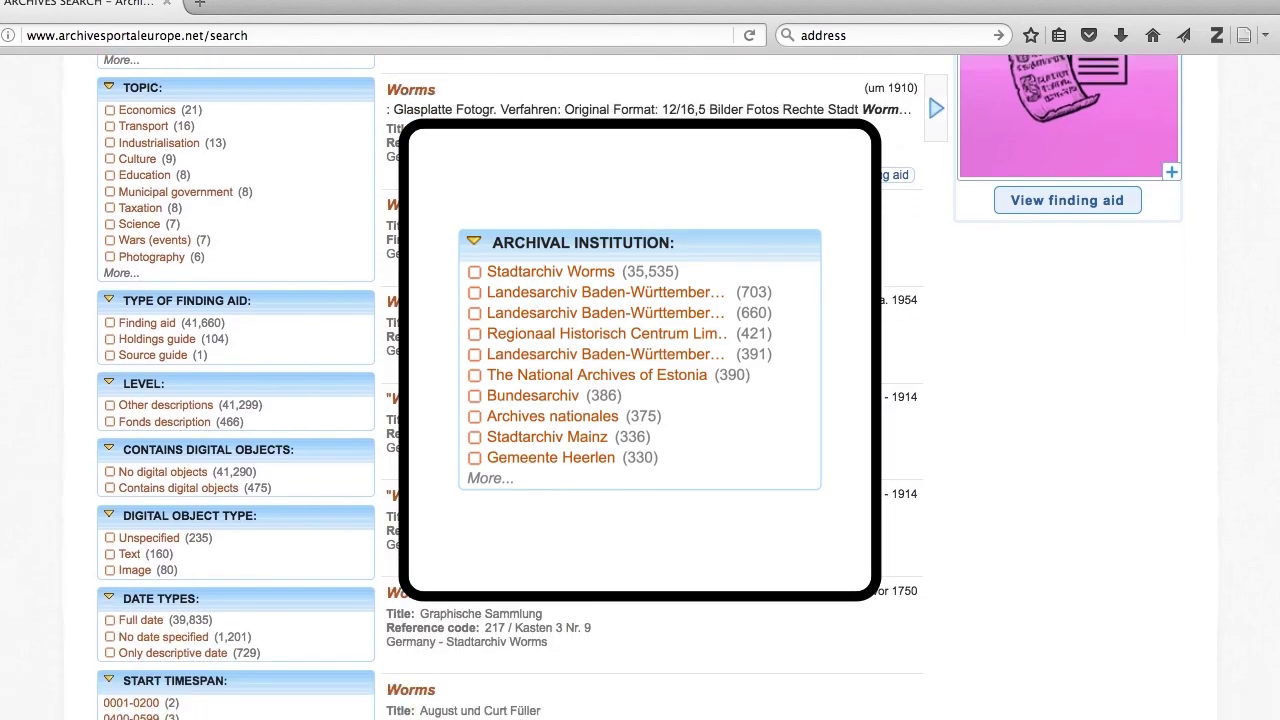
pyautogui.scroll(-3, 640, 387)
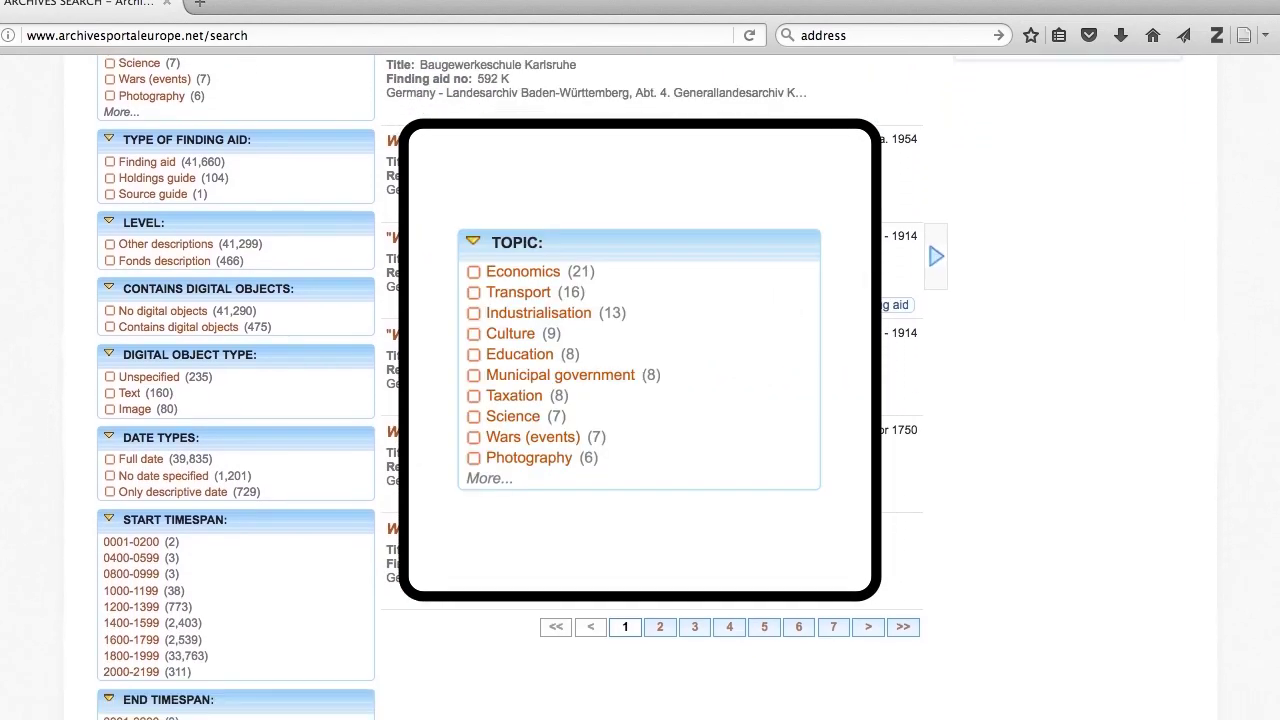
pyautogui.scroll(-3, 640, 387)
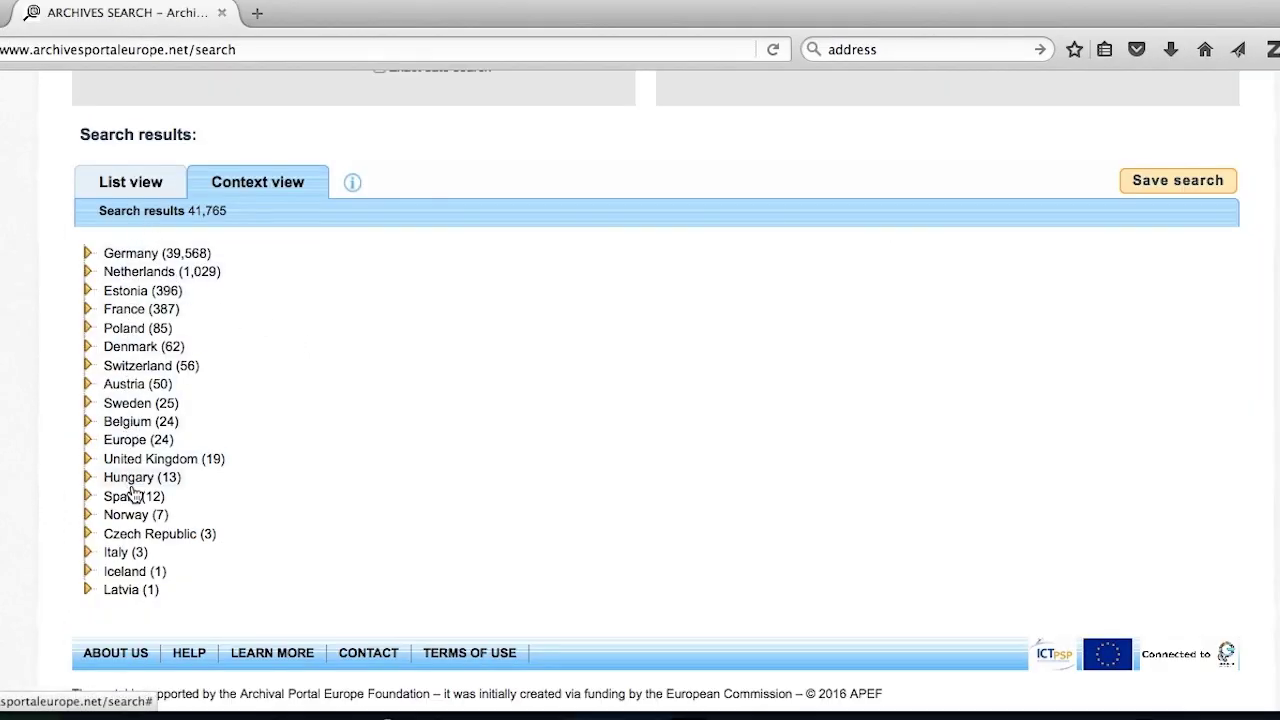
# Expand Germany > Kommunale Archive > Rheinland-Pfalz > Stadtarchiv Worms > Archivtektonik and view its holdings guide.
pyautogui.click(86, 254)
pyautogui.click(143, 309)
pyautogui.click(158, 328)
pyautogui.click(250, 346)
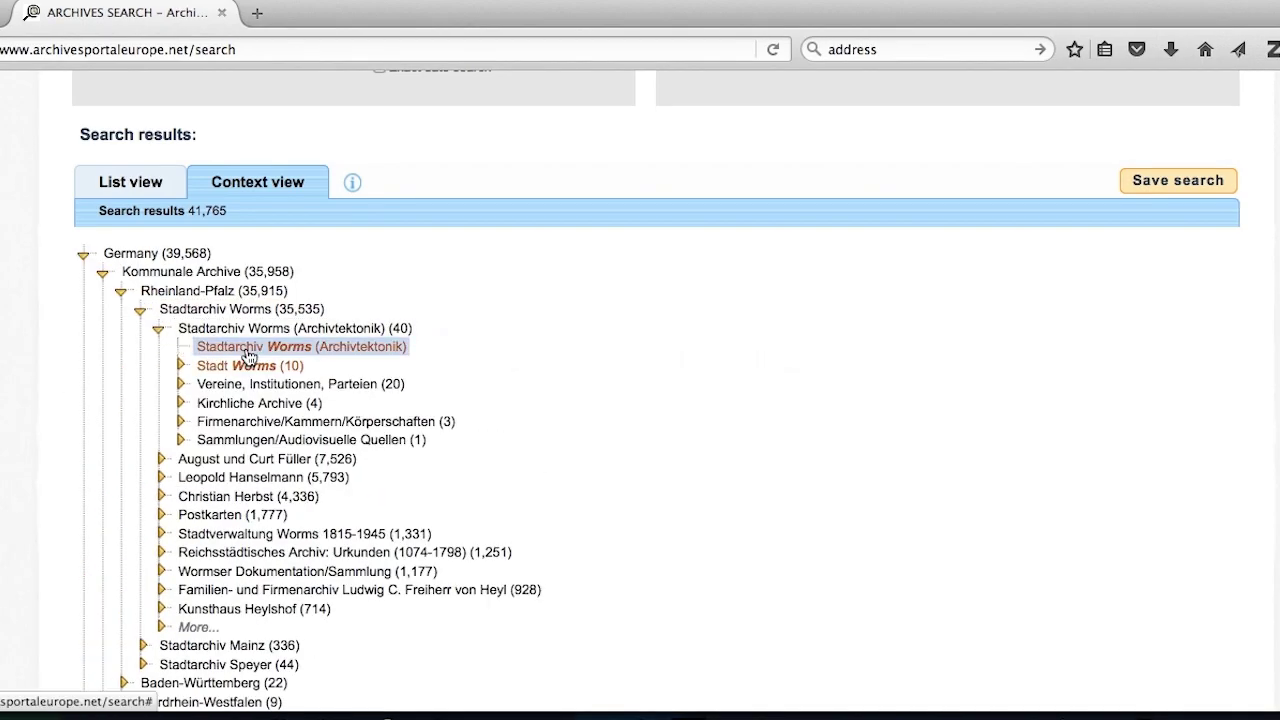
pyautogui.click(1100, 330)
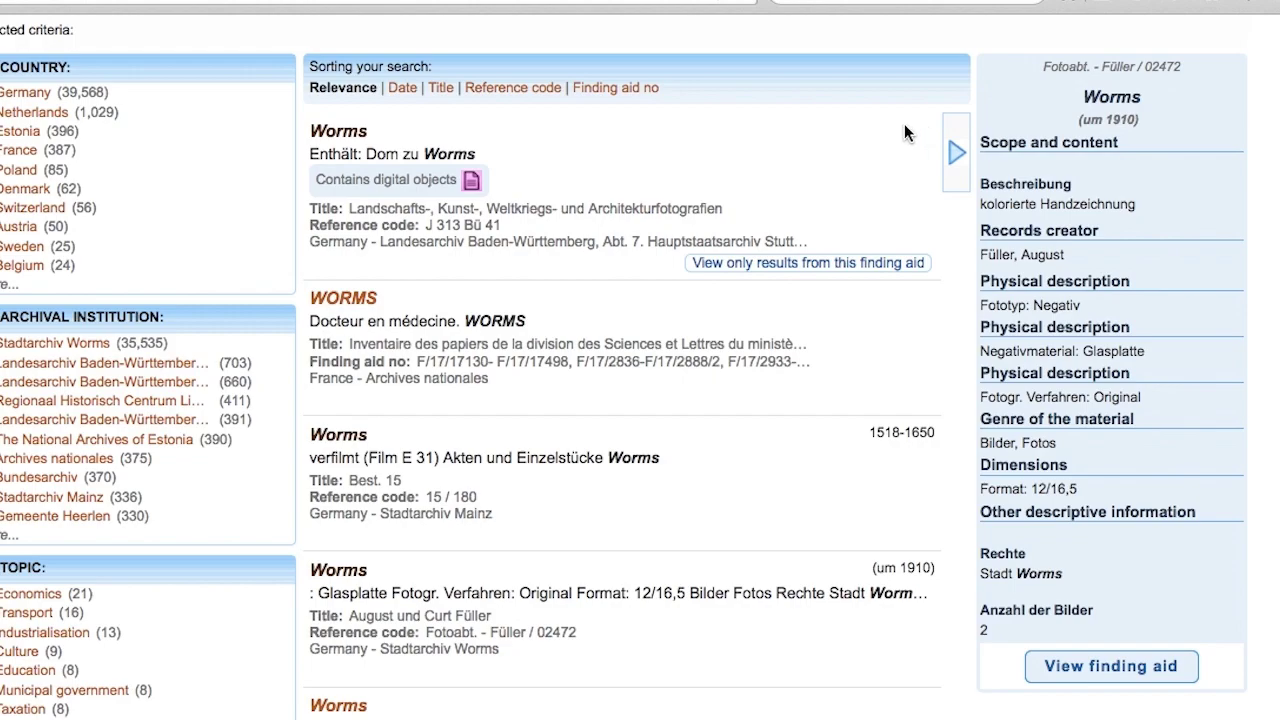
pyautogui.moveTo(904, 126)
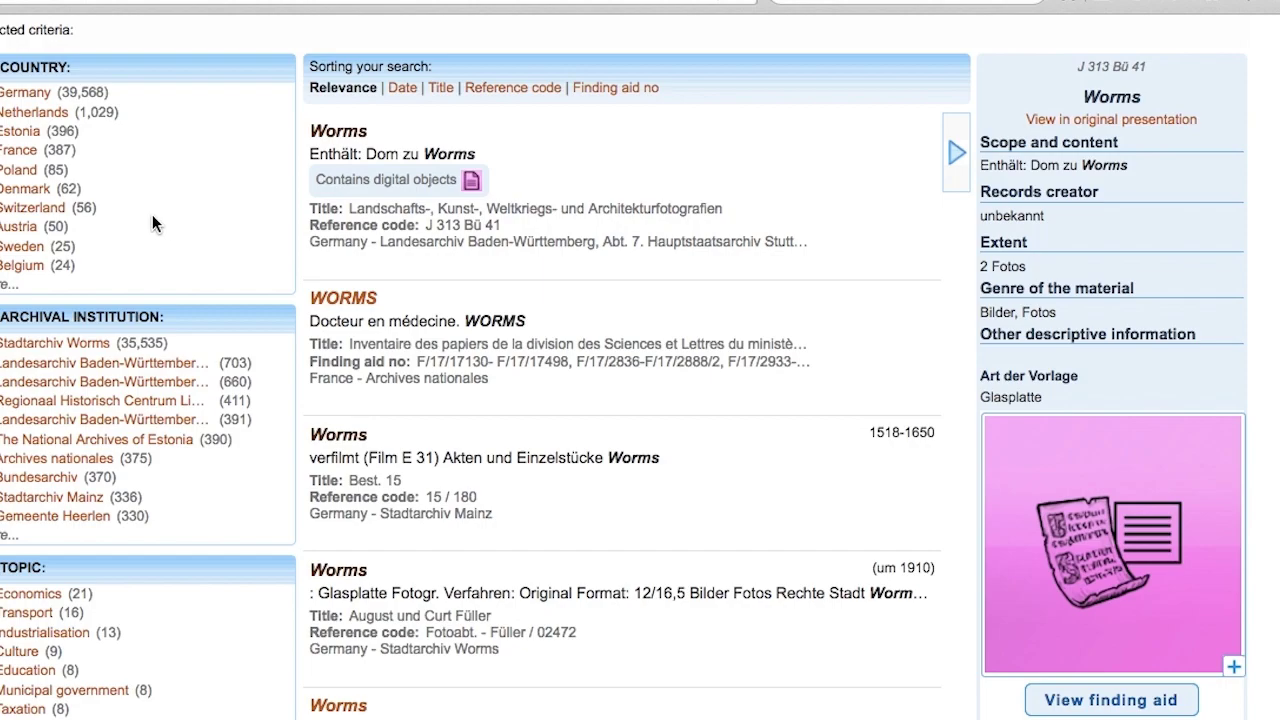
# Preview the first four Worms results, ending on Fotoabt. - Füller / 02472 (um 1910).
pyautogui.moveTo(830, 195)
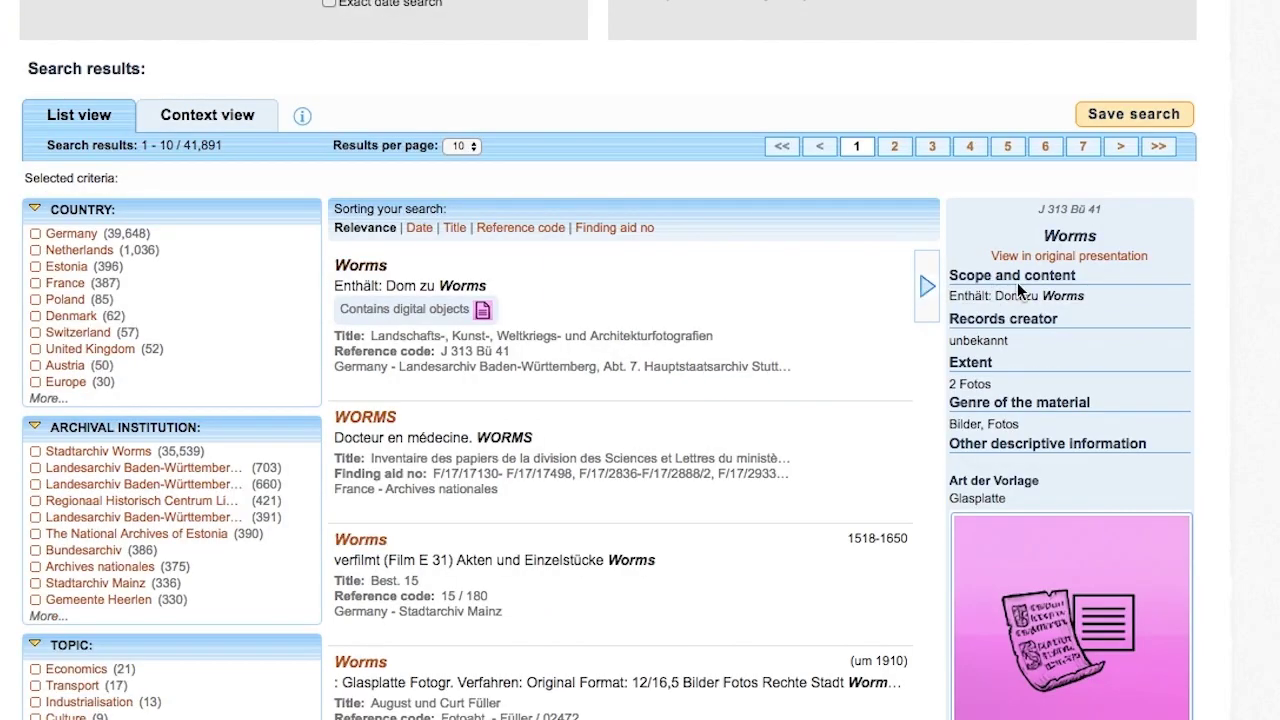
pyautogui.moveTo(924, 447)
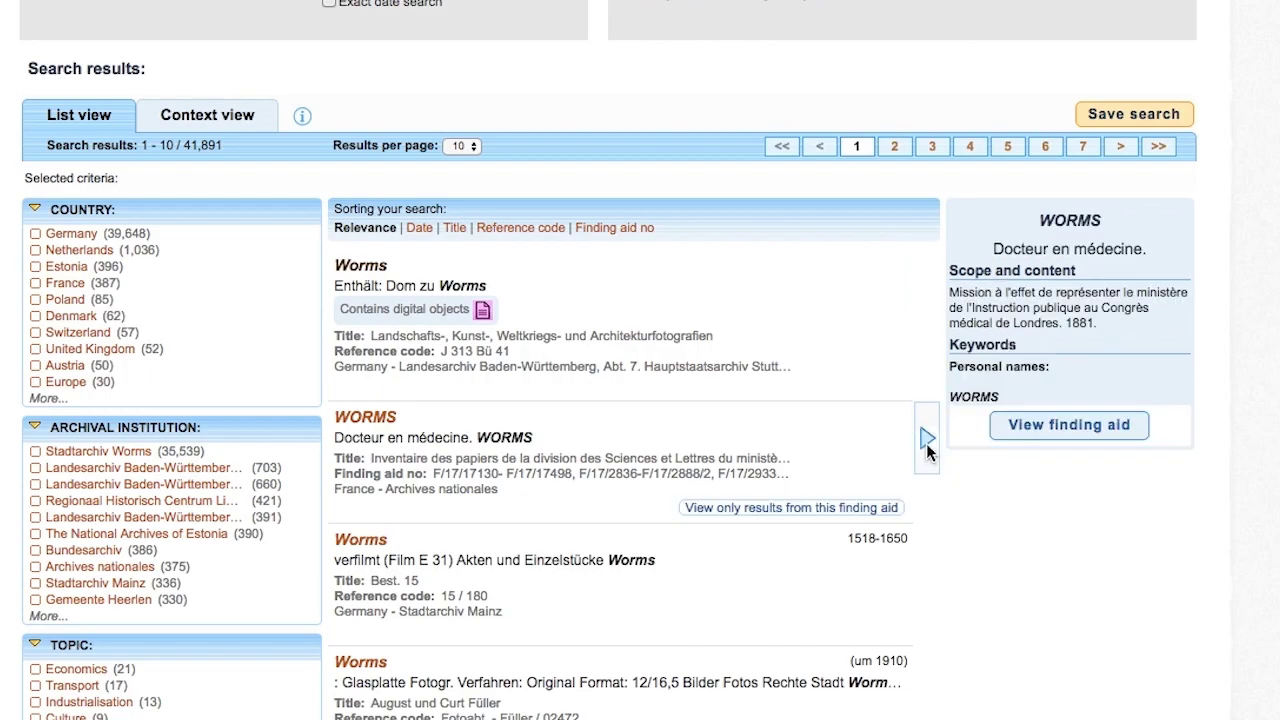
pyautogui.moveTo(880, 575)
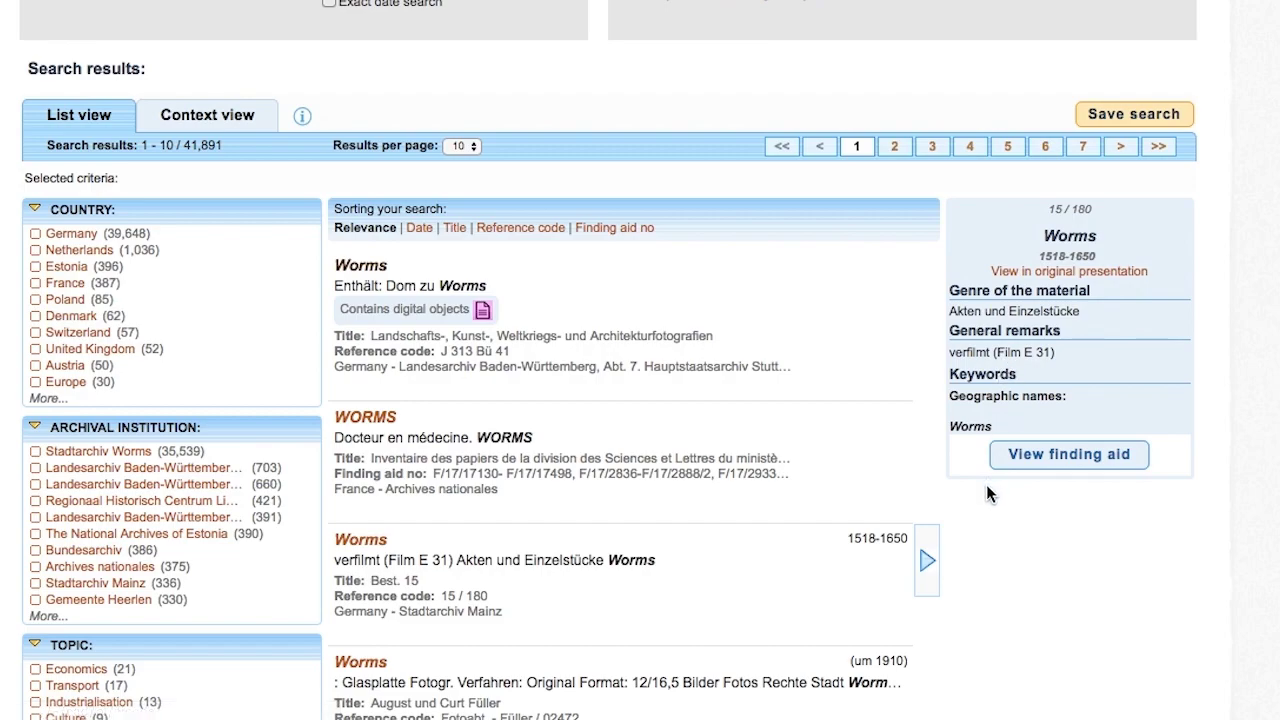
pyautogui.moveTo(905, 685)
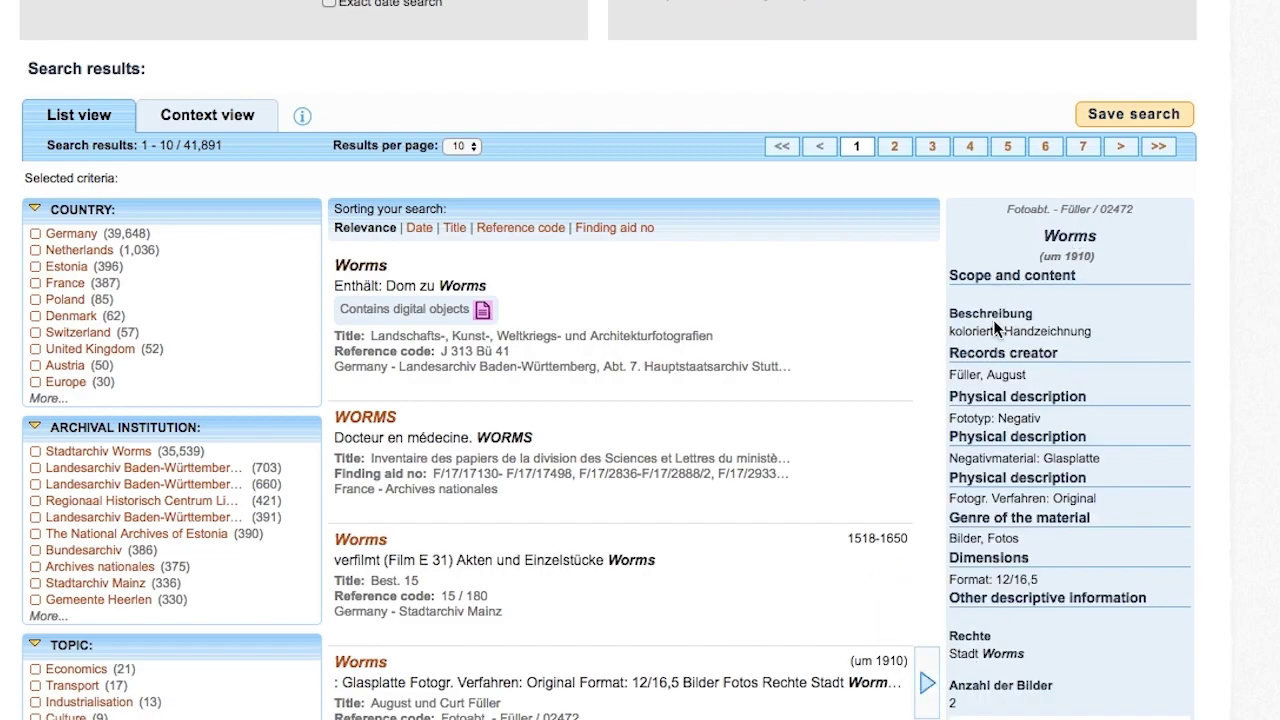
pyautogui.scroll(-3, 1018, 421)
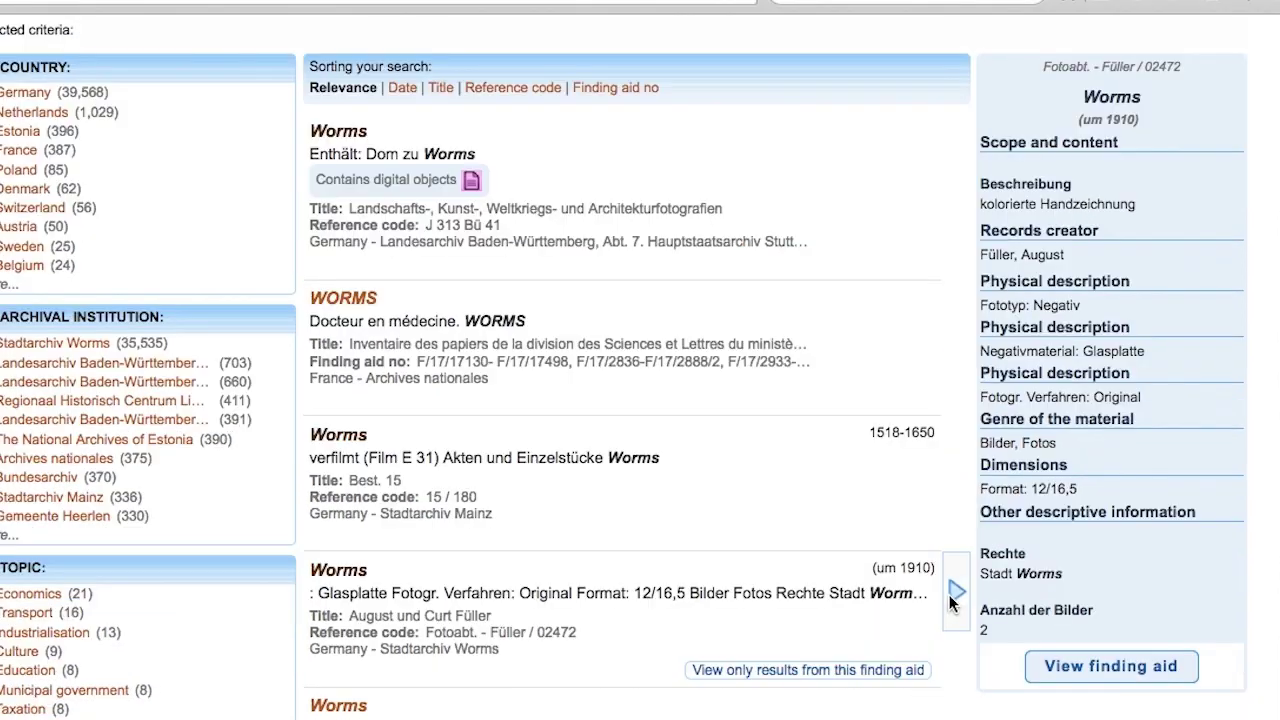
# Open the Füller record's finding aid and show the earlier items in its N.01 series.
pyautogui.click(1112, 668)
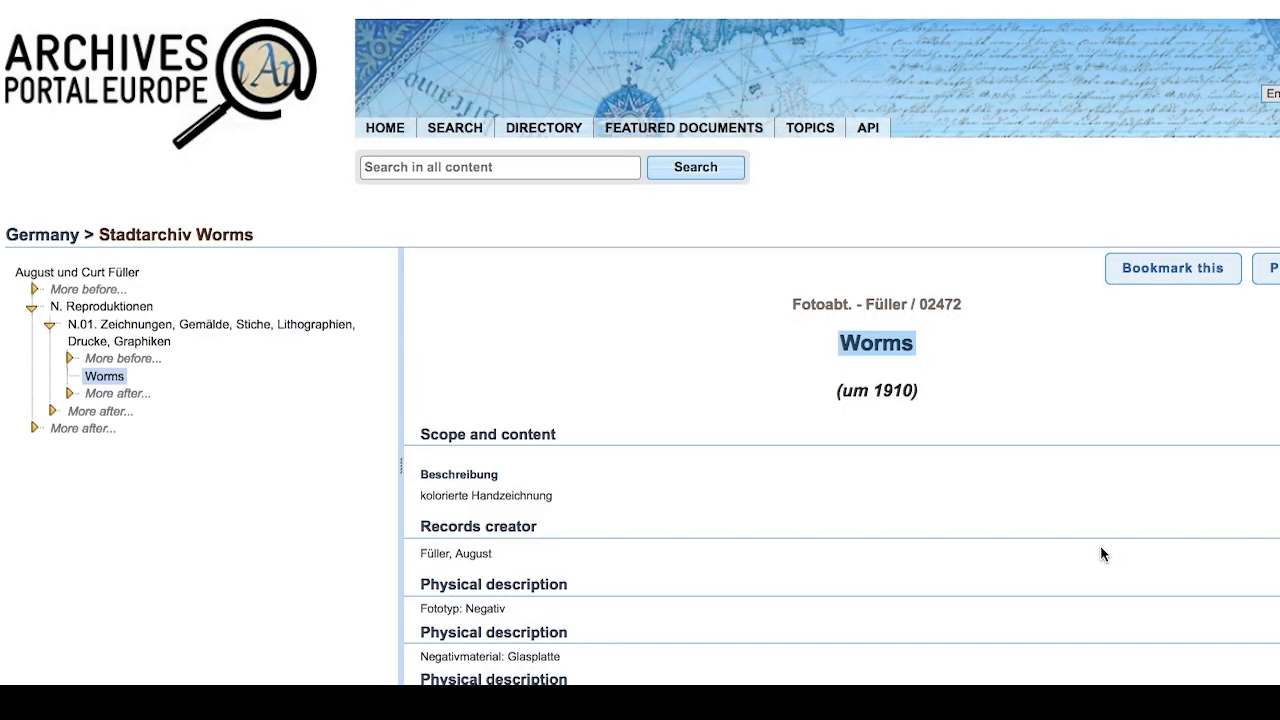
pyautogui.scroll(-1, 348, 350)
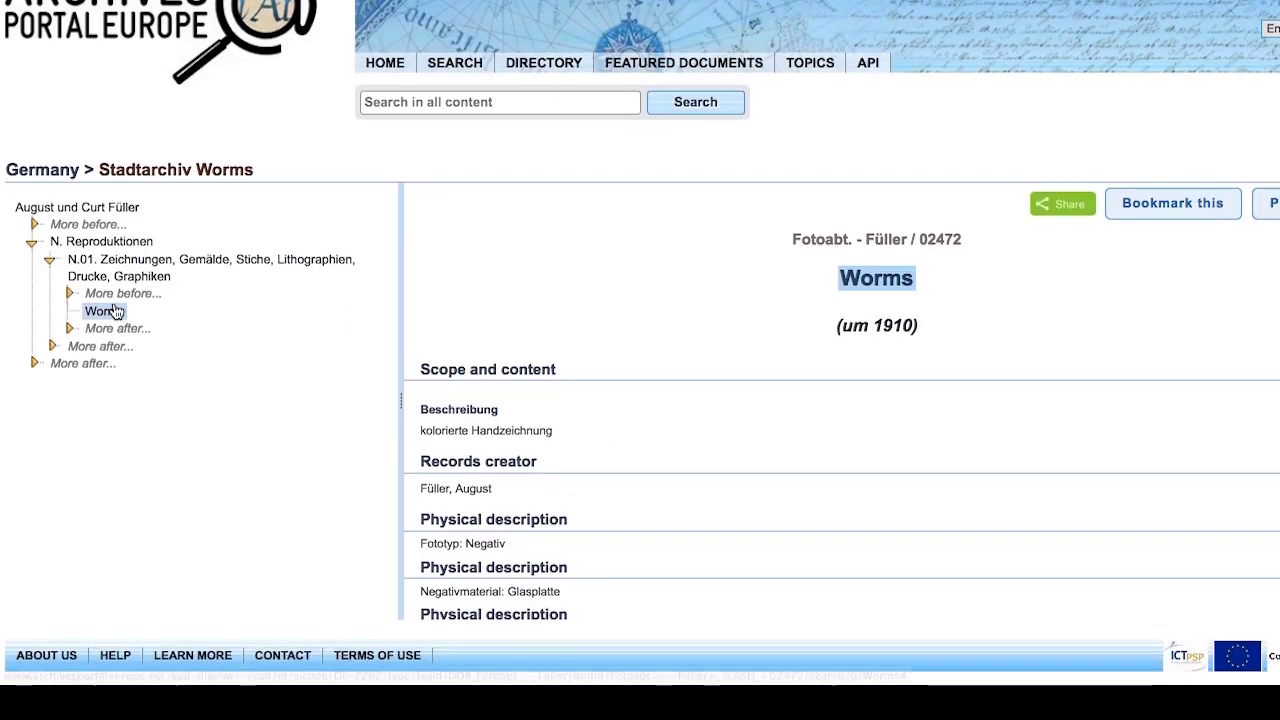
pyautogui.click(71, 292)
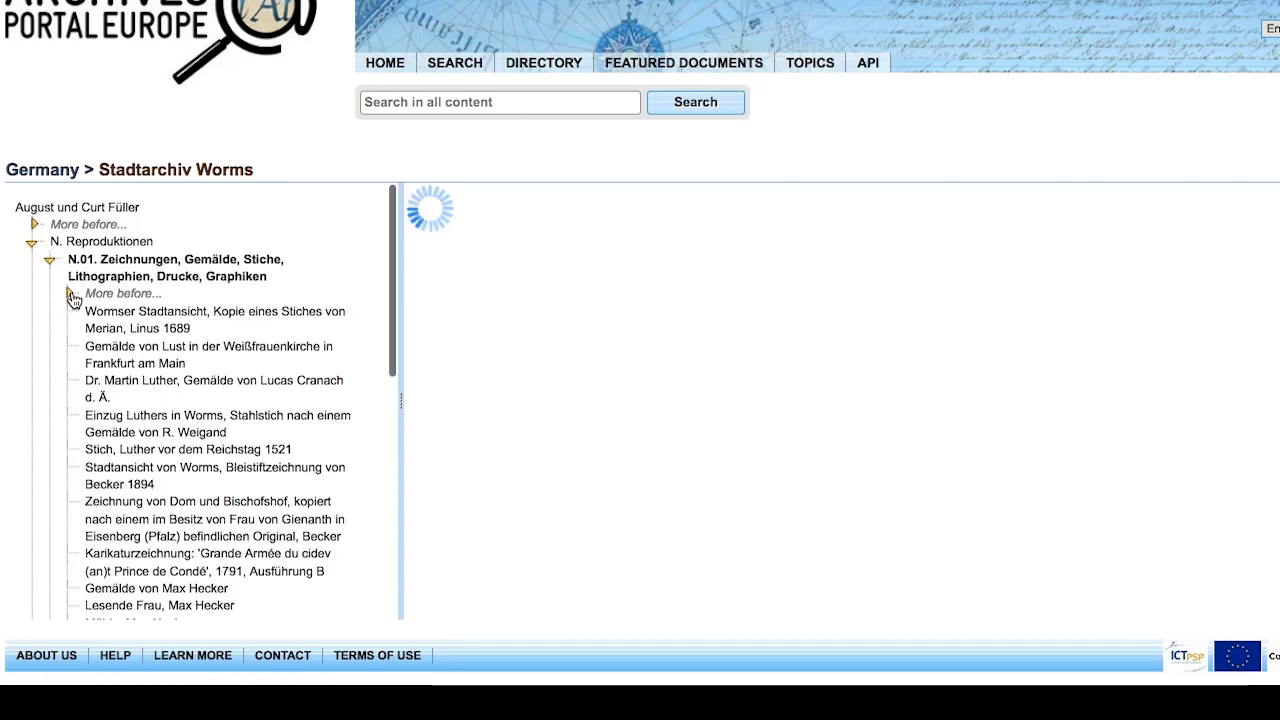
pyautogui.scroll(-3, 90, 270)
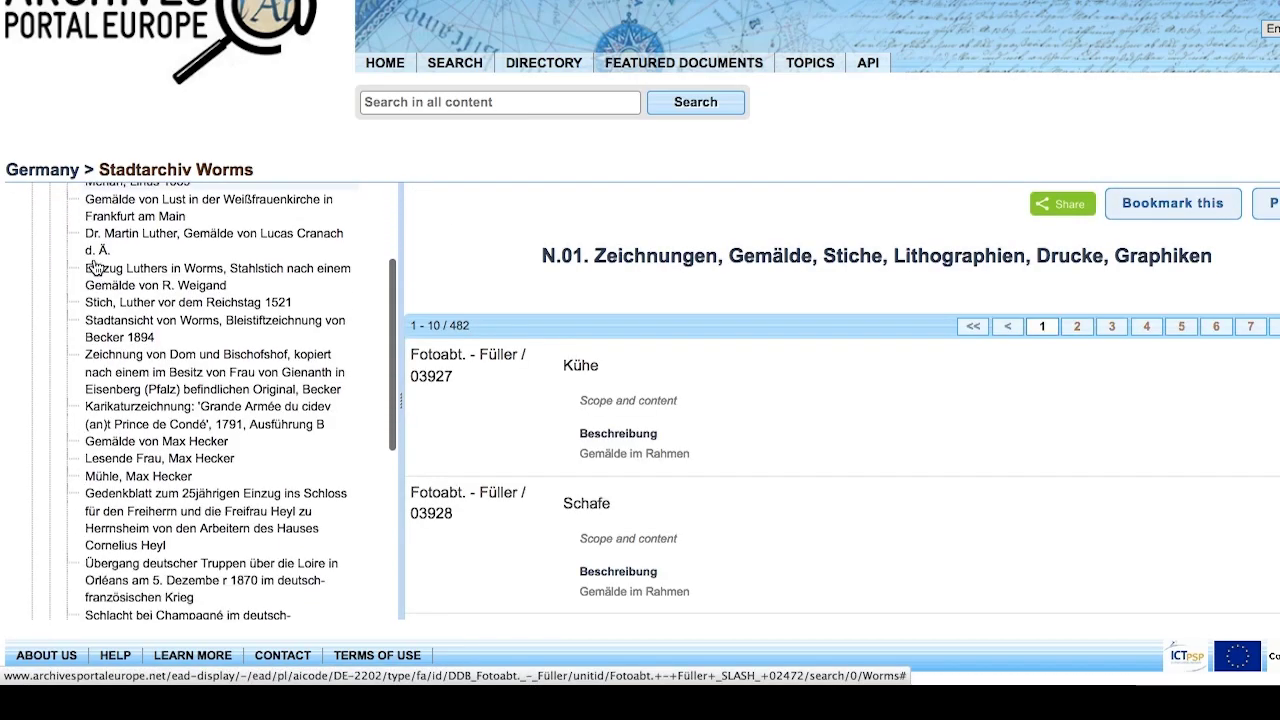
pyautogui.scroll(-7, 93, 268)
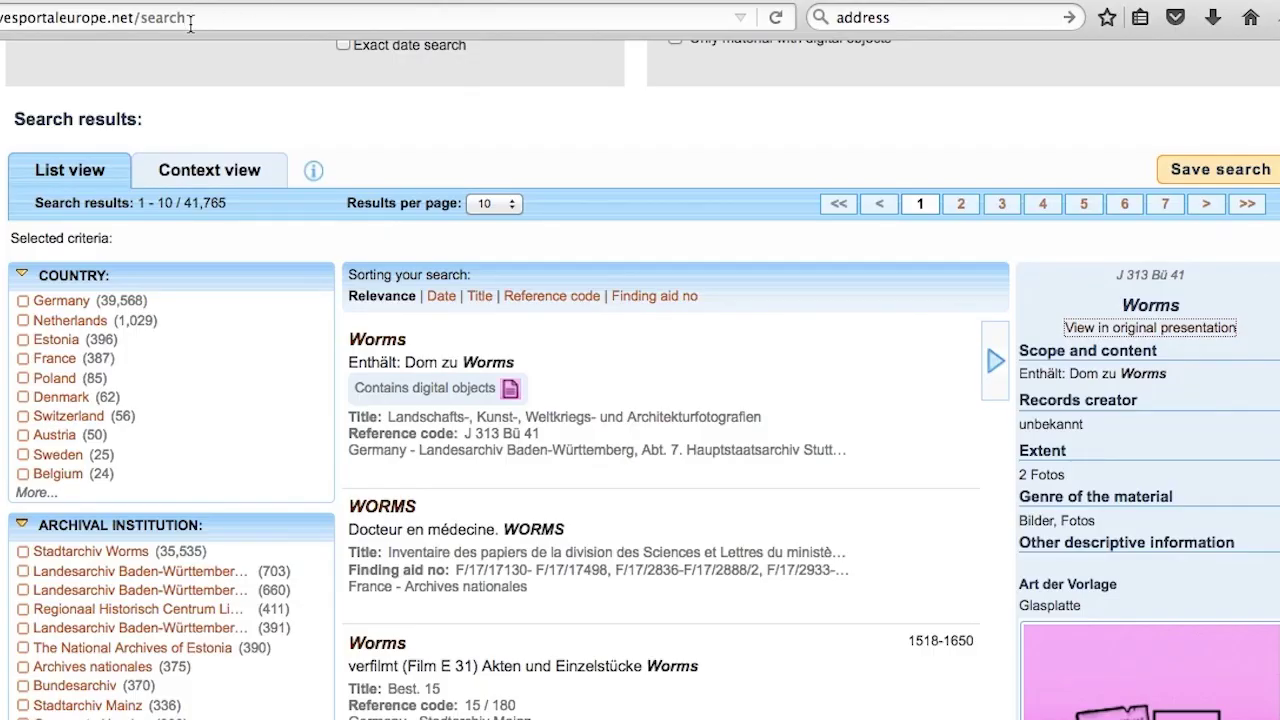
# Open J 313 Bü 41 on the Landesarchiv Baden-Württemberg site and enlarge its cathedral photograph.
pyautogui.moveTo(378, 322)
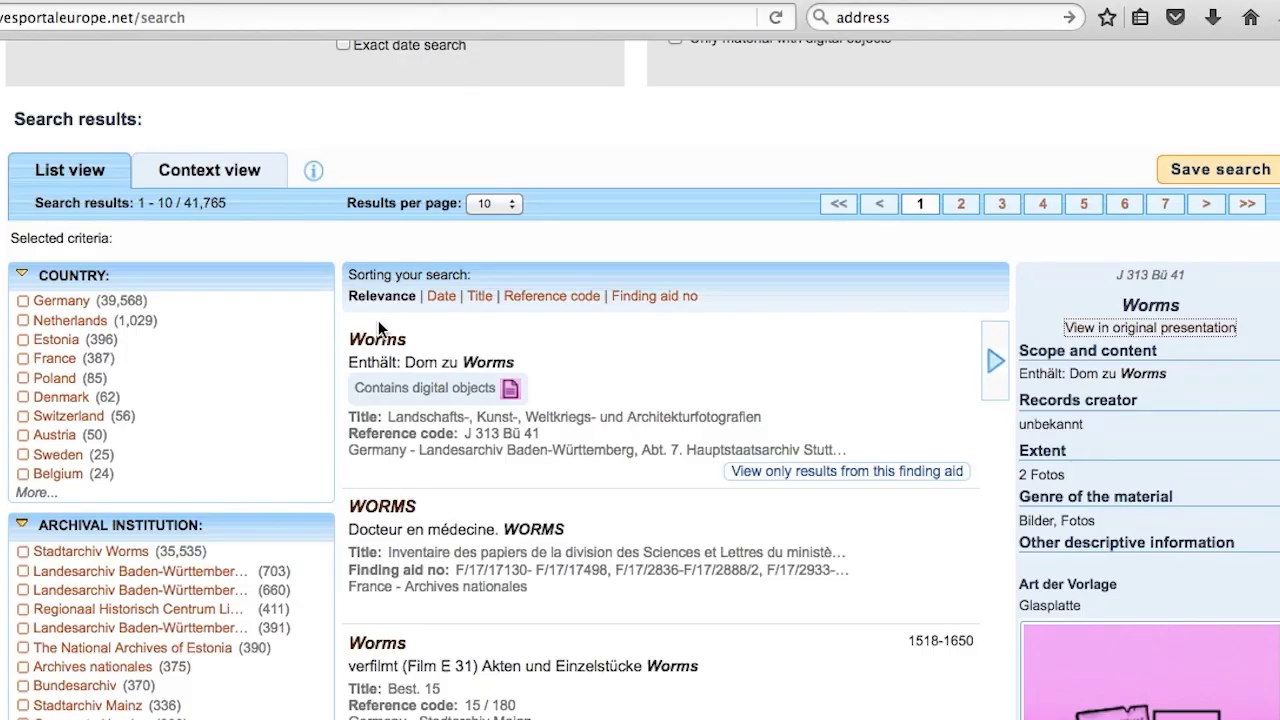
pyautogui.click(1113, 333)
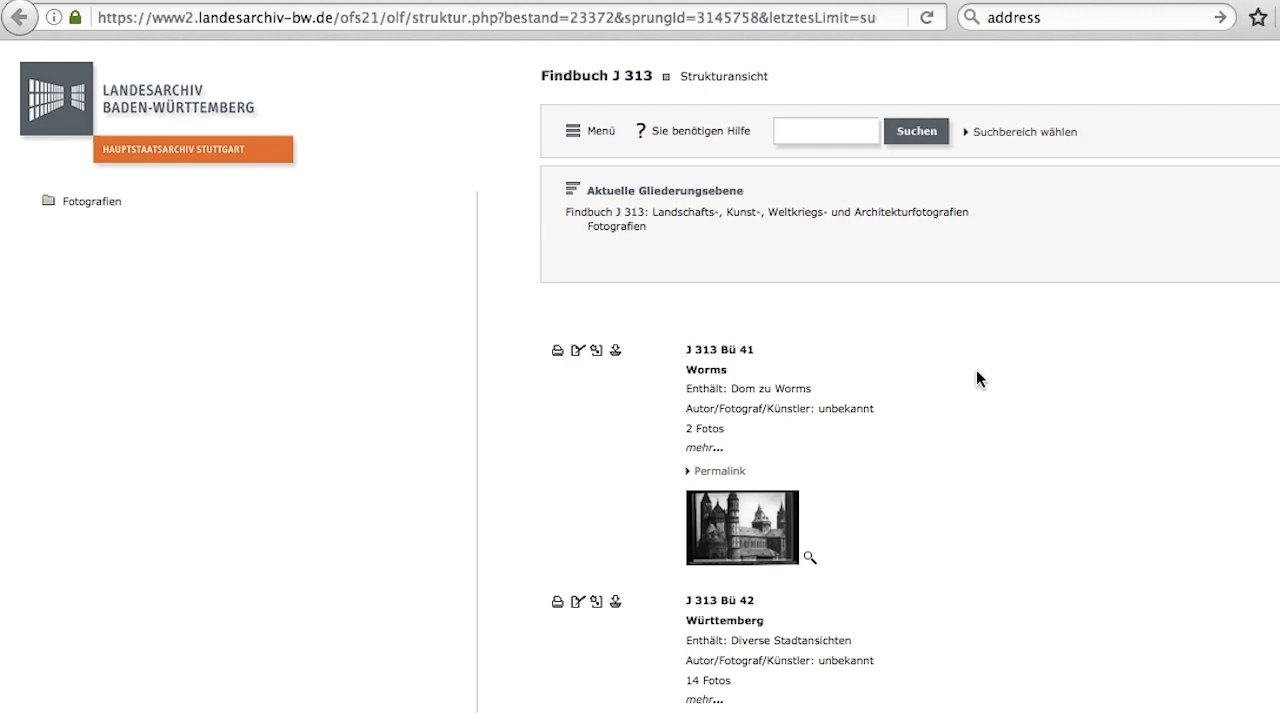
pyautogui.click(769, 523)
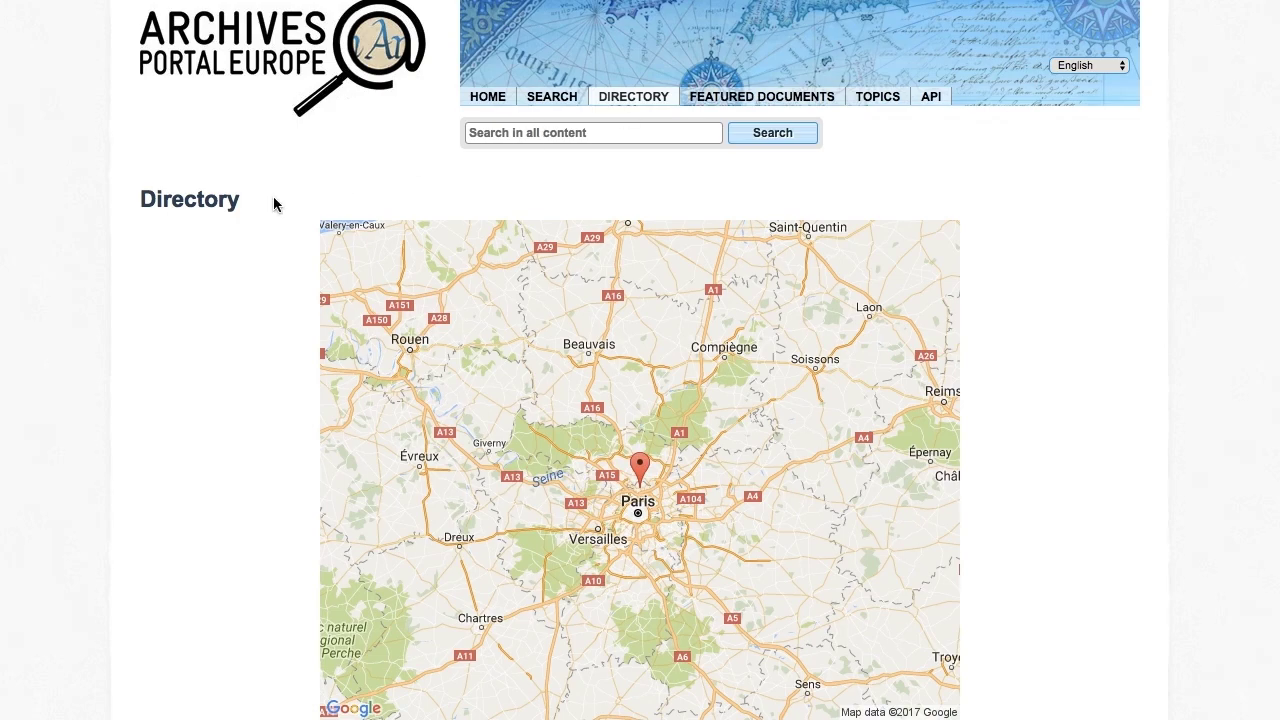
# Expand Archives nationales (Headquarters), then its Site de Paris - Salle de lecture branch details.
pyautogui.scroll(-5, 274, 204)
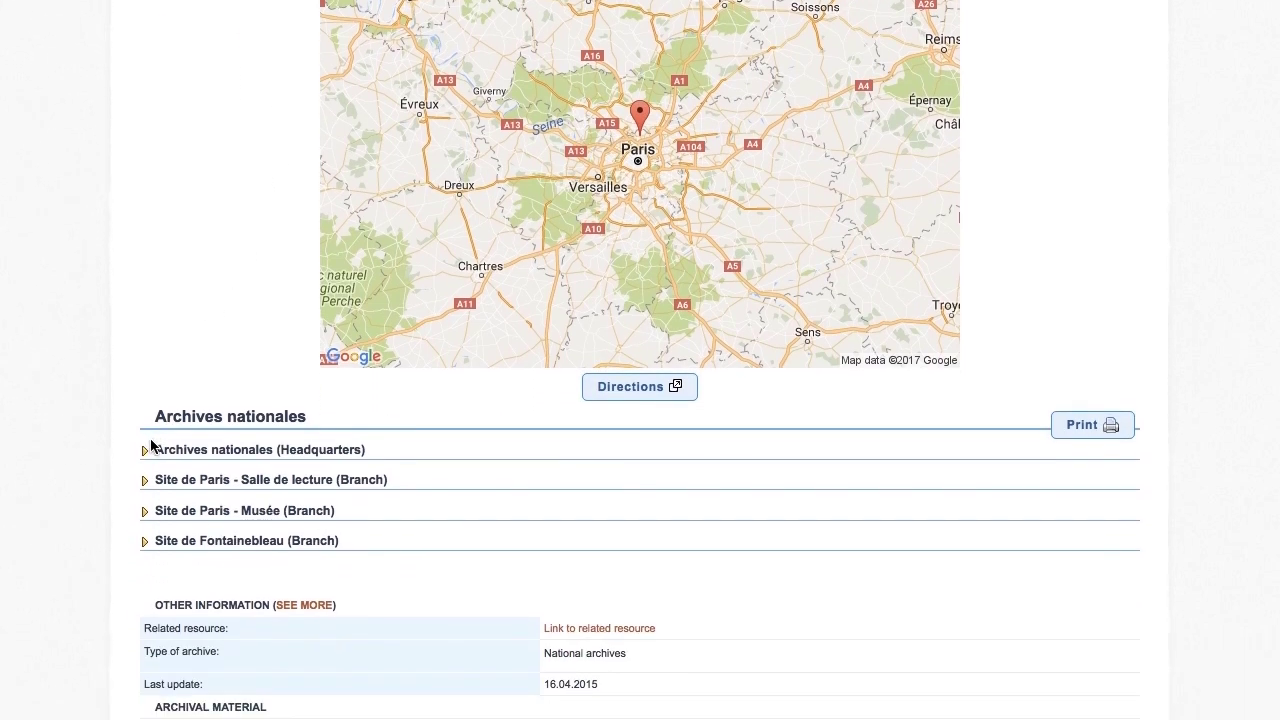
pyautogui.click(151, 446)
pyautogui.scroll(-3, 395, 482)
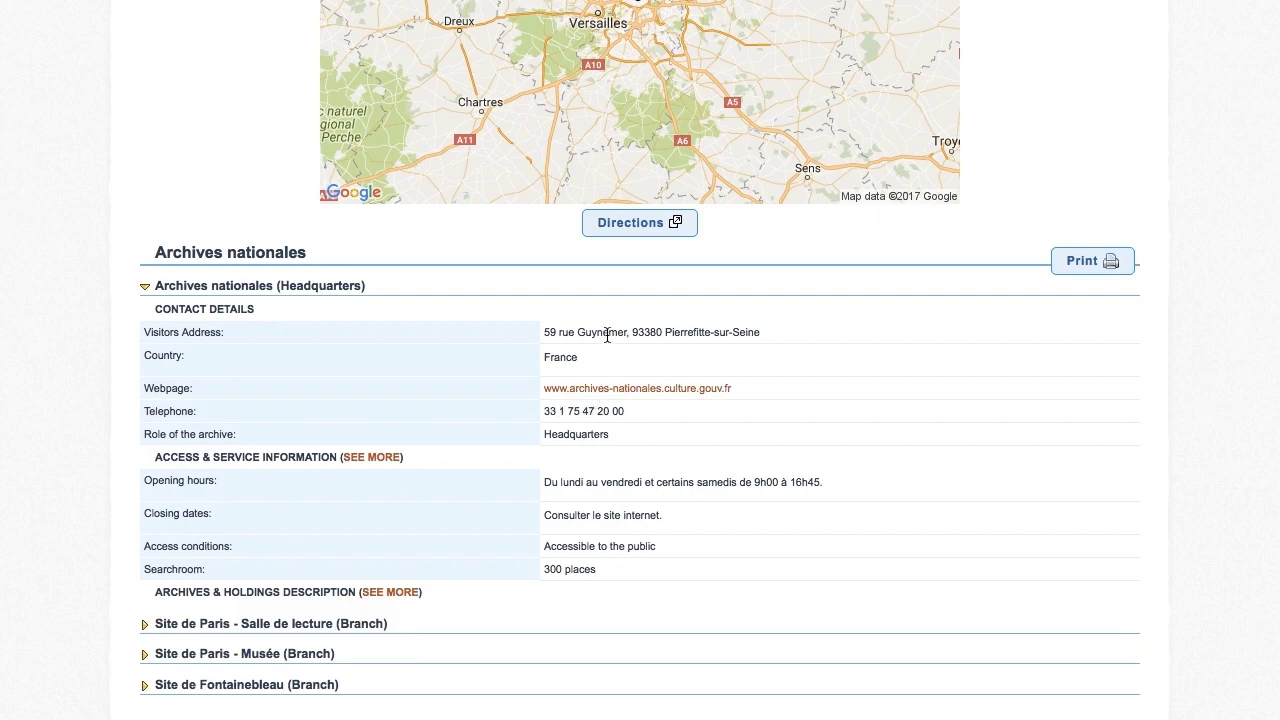
pyautogui.click(144, 624)
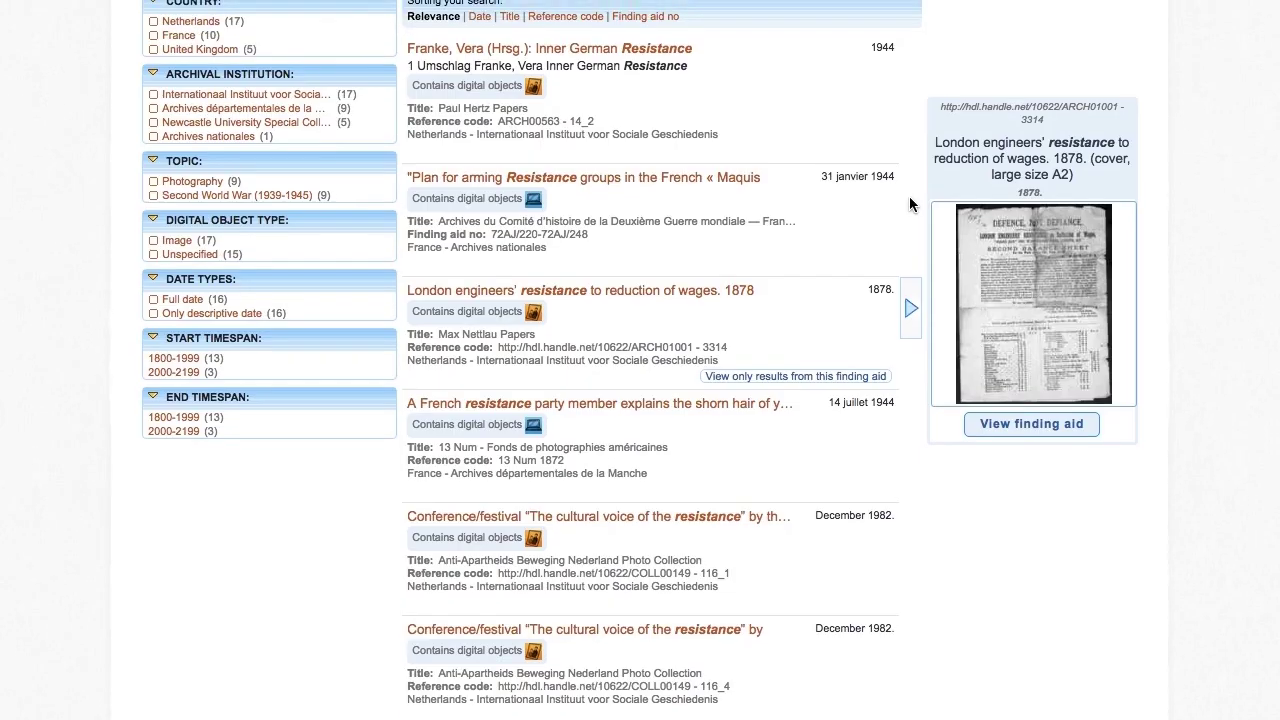
# Scroll back up through the Resistance search results toward the top of the page.
pyautogui.moveTo(909, 196)
pyautogui.scroll(2, 909, 196)
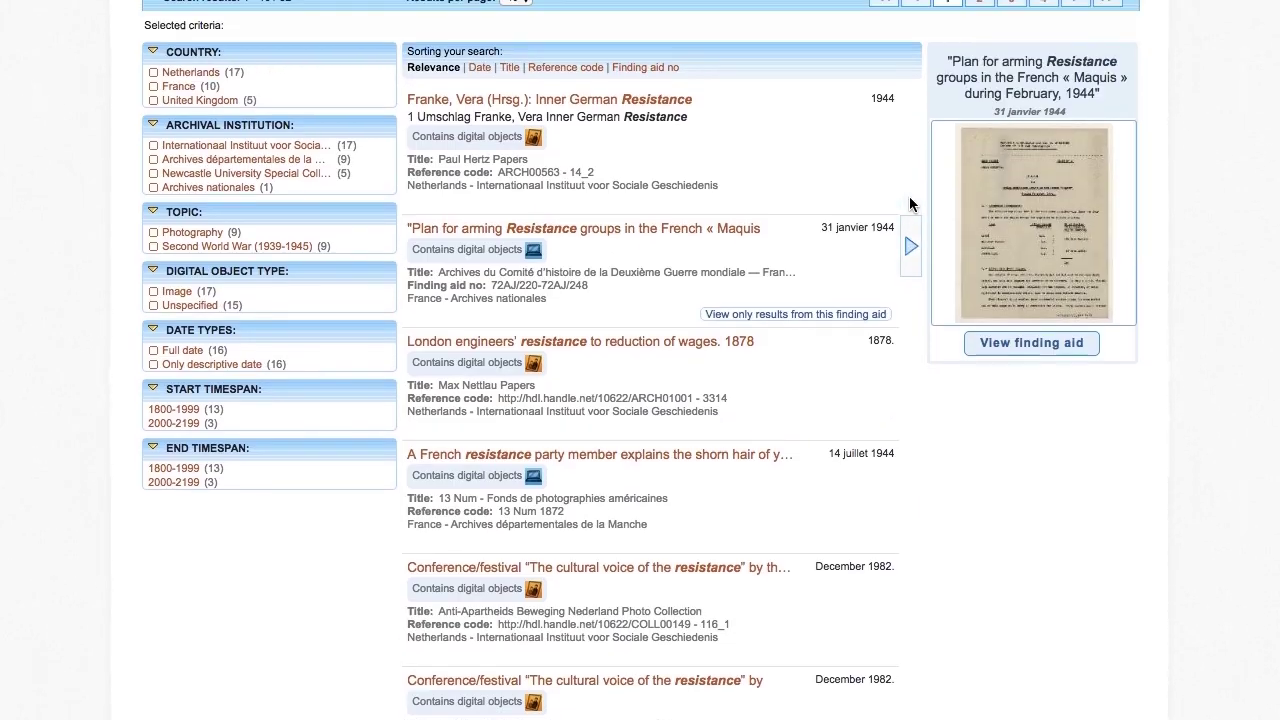
pyautogui.scroll(5, 909, 196)
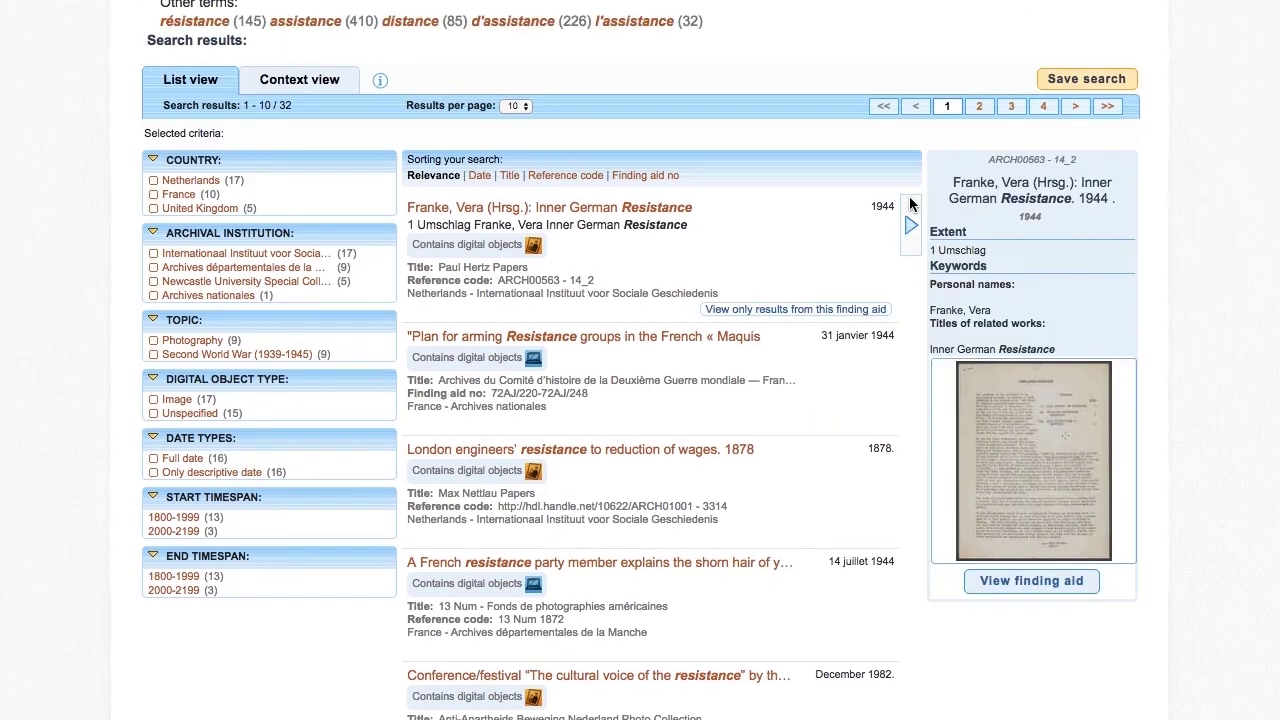
pyautogui.scroll(1, 909, 197)
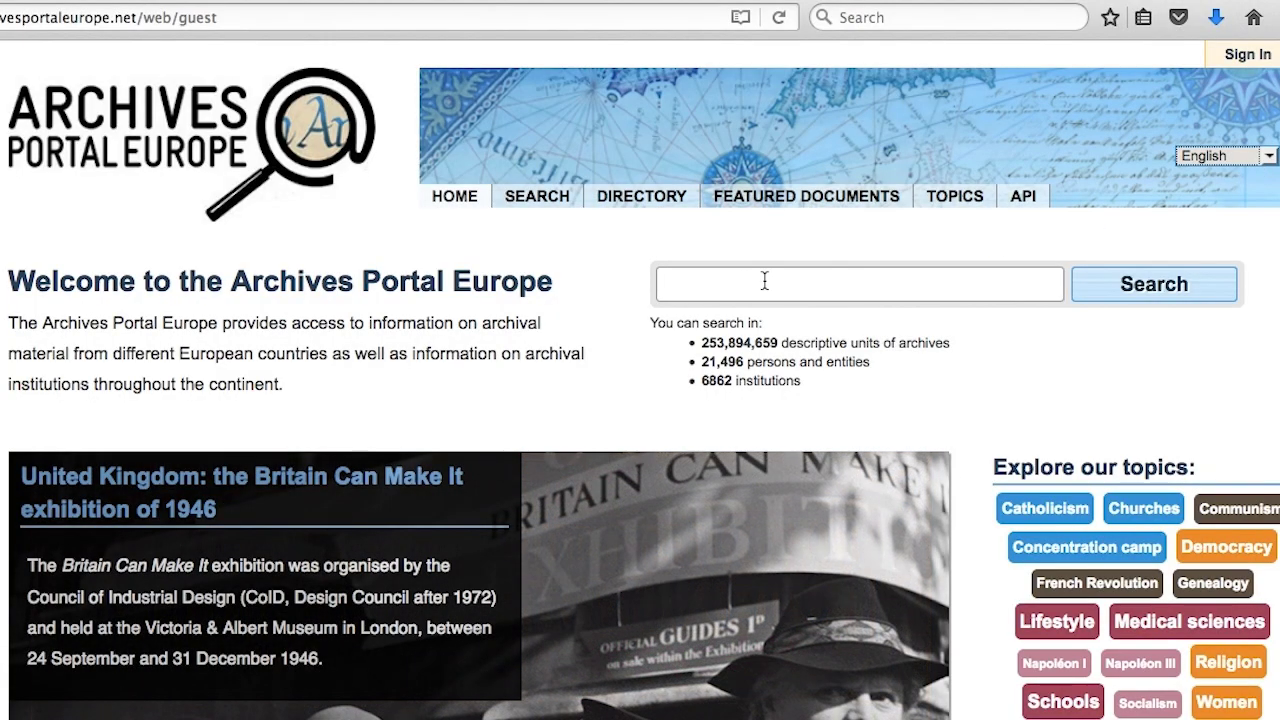
# Search the archives for 'swan' from the home page search box.
pyautogui.click(715, 283)
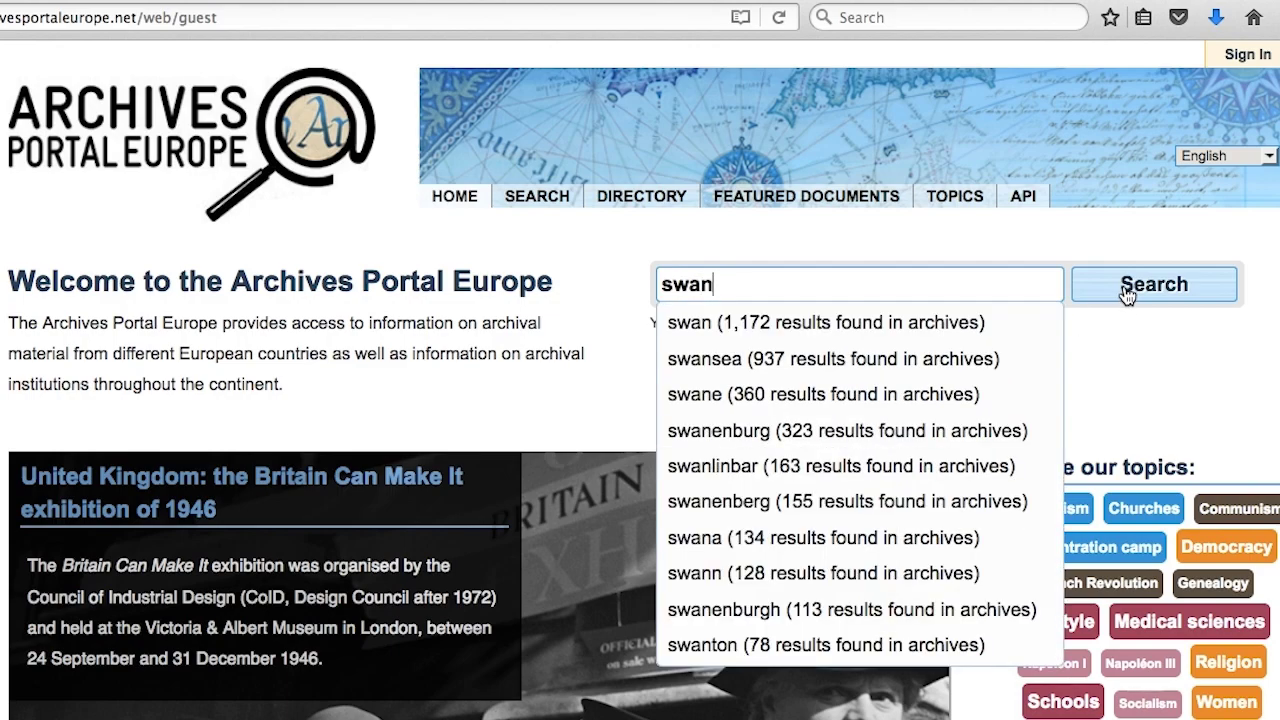
pyautogui.click(1128, 288)
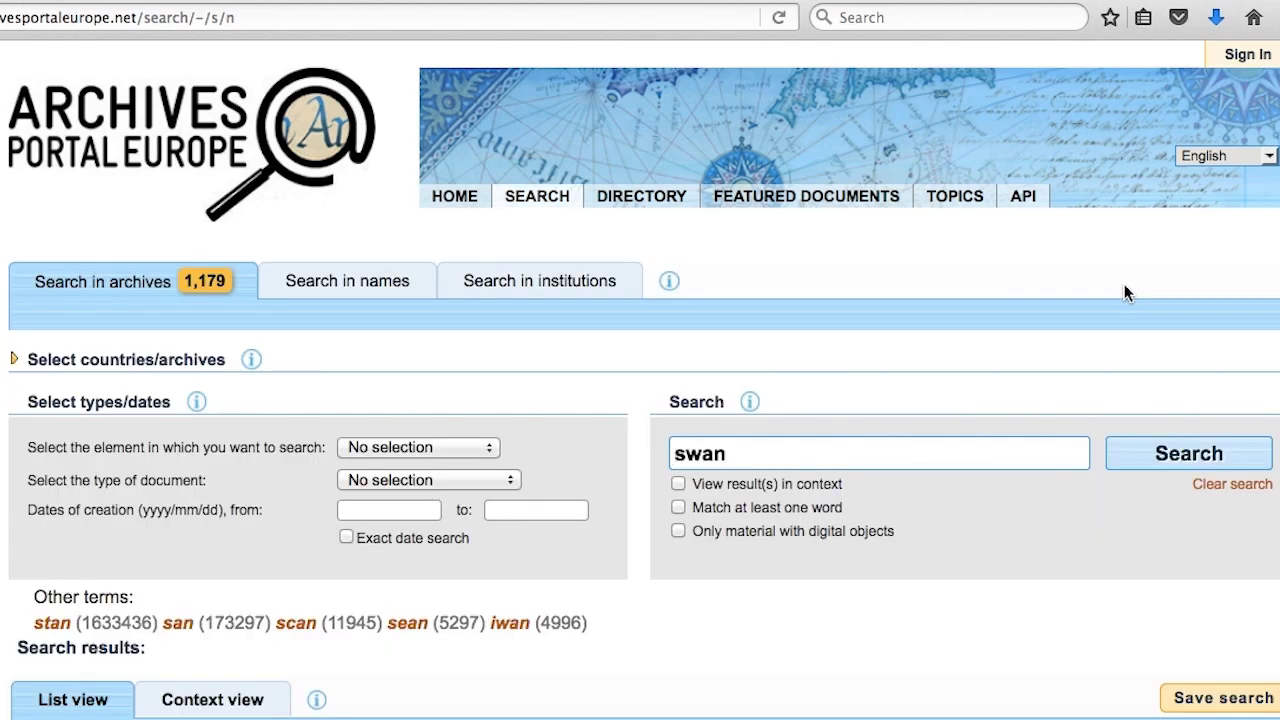
# Scroll down through the swan results from many countries to the bottom of the list.
pyautogui.scroll(-4, 944, 340)
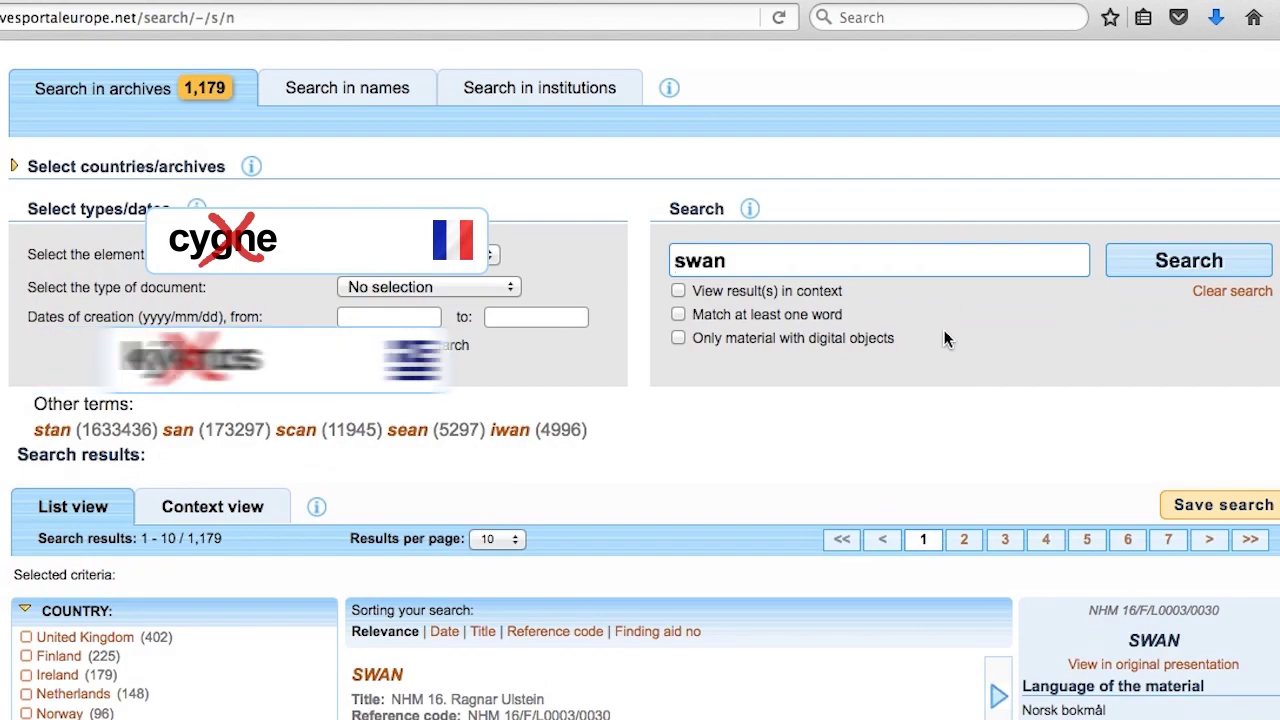
pyautogui.scroll(-6, 944, 332)
pyautogui.scroll(-6, 944, 340)
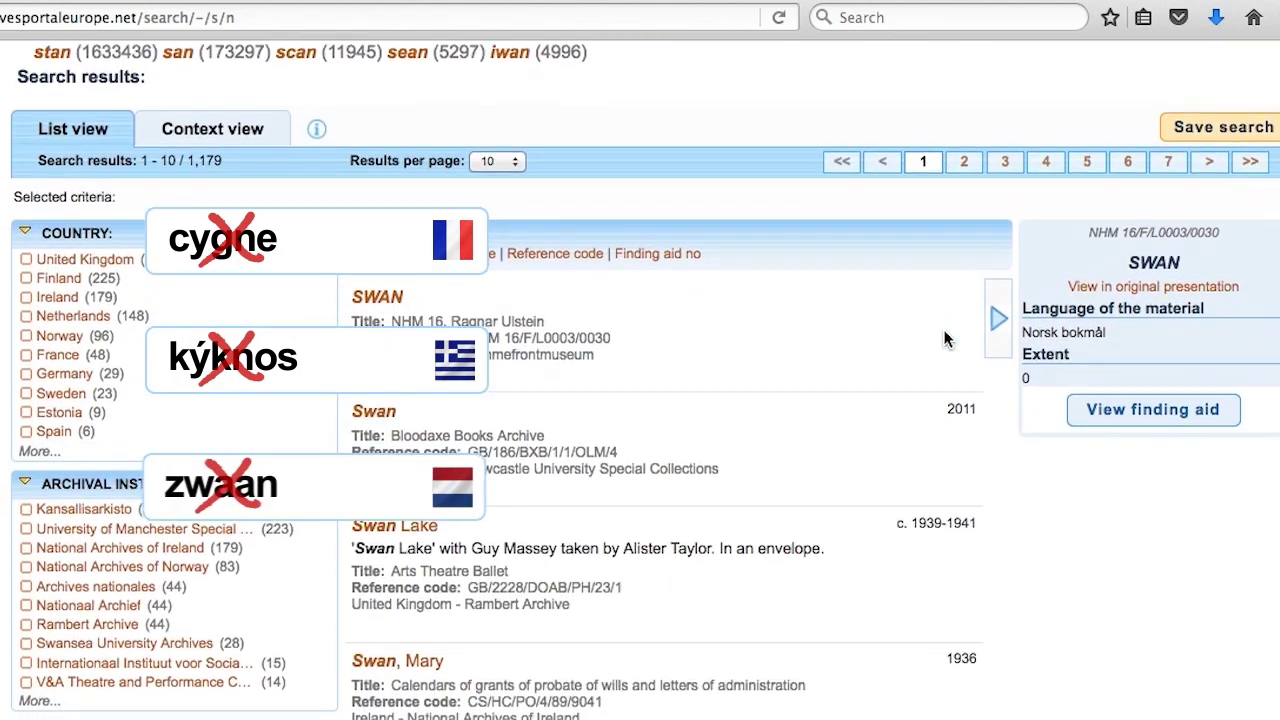
pyautogui.scroll(-7, 944, 340)
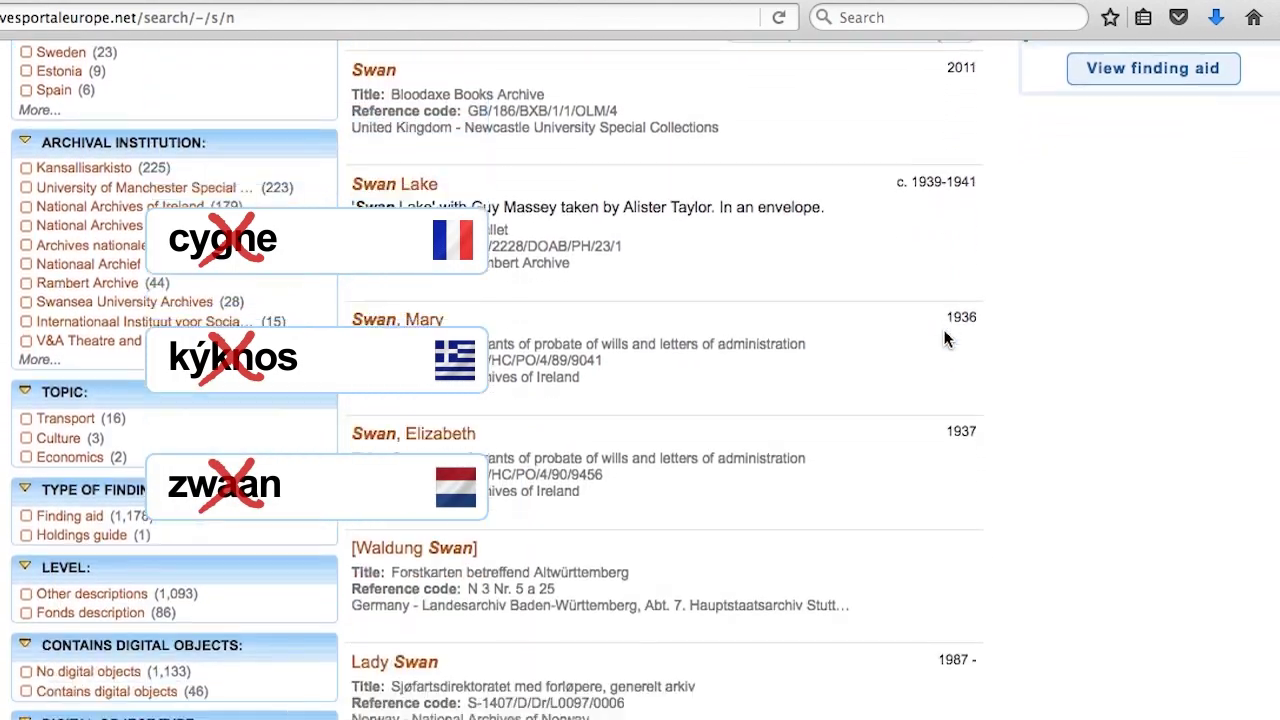
pyautogui.scroll(-7, 944, 340)
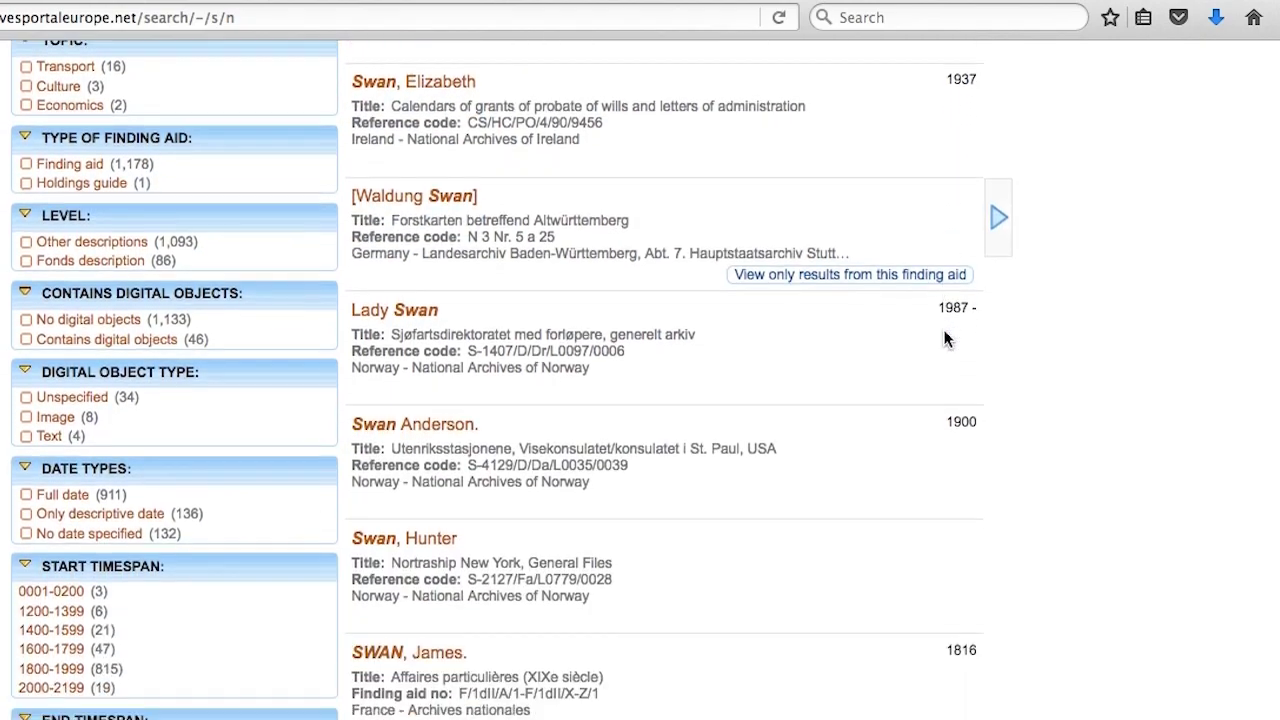
pyautogui.scroll(-2, 944, 340)
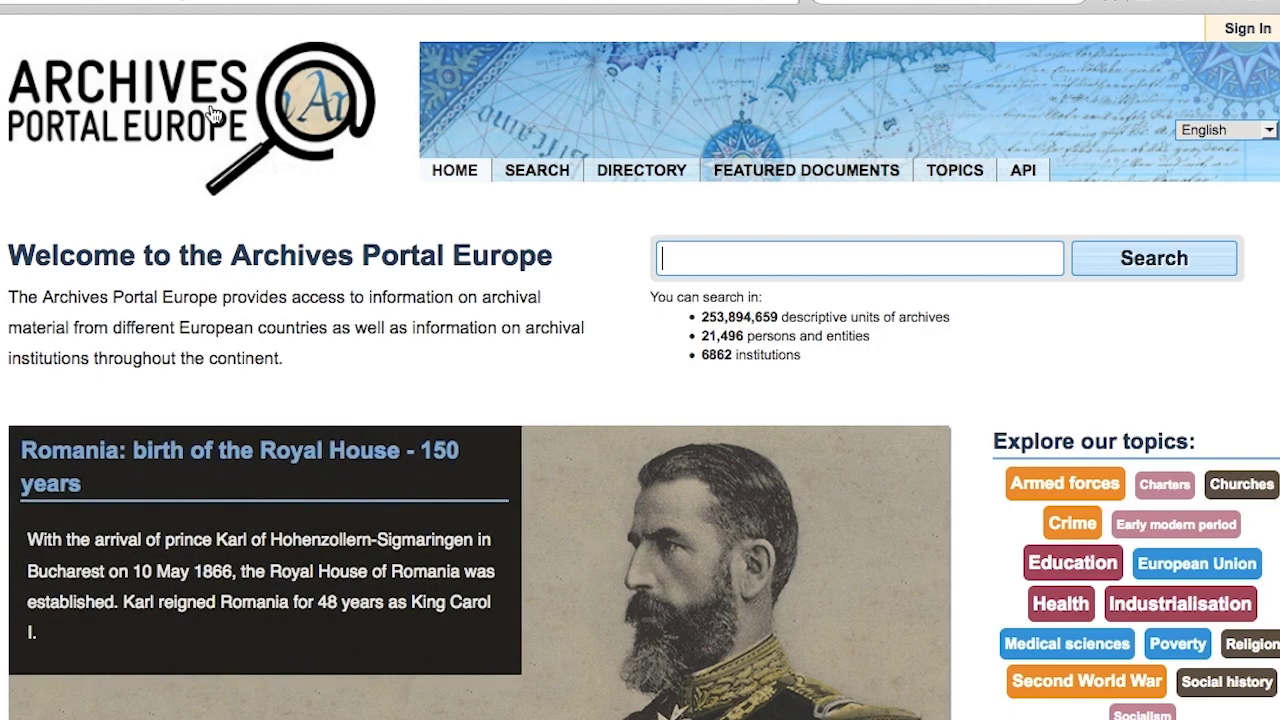
# Run a 'neuropsychology' search, then close the search suggestion list.
pyautogui.write('neuropsycho')
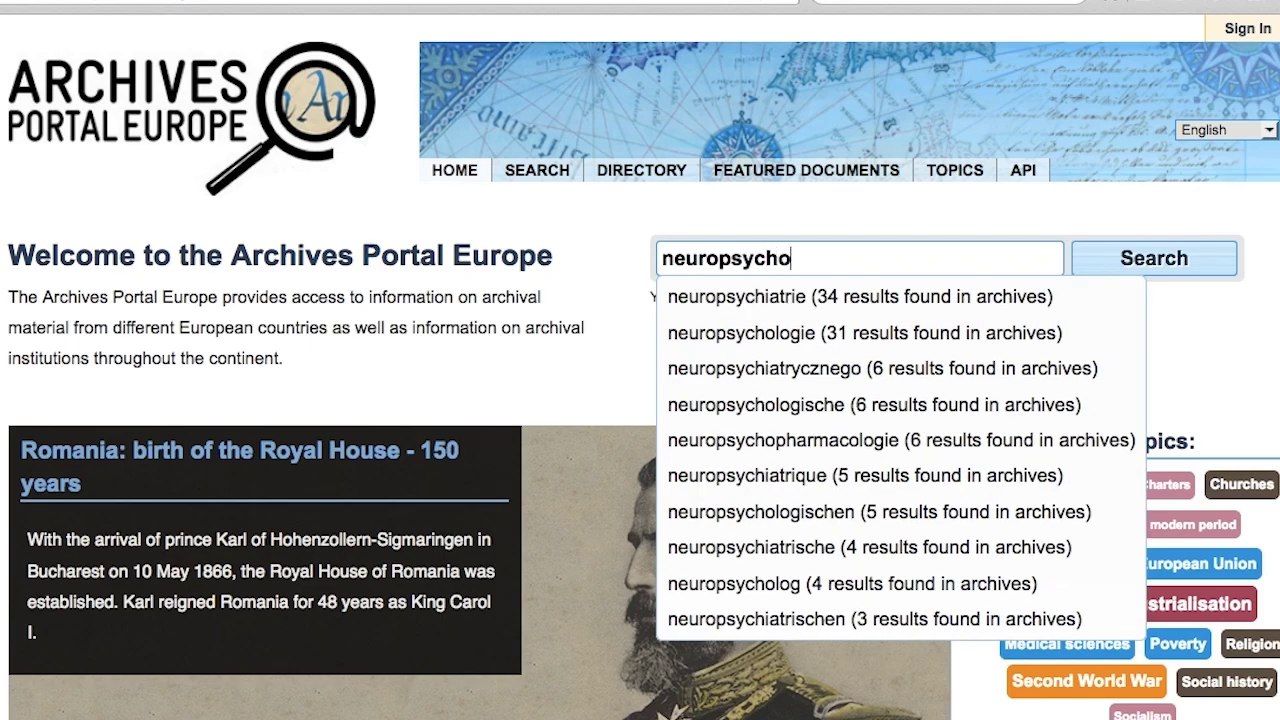
pyautogui.write('logy')
pyautogui.press('Return')
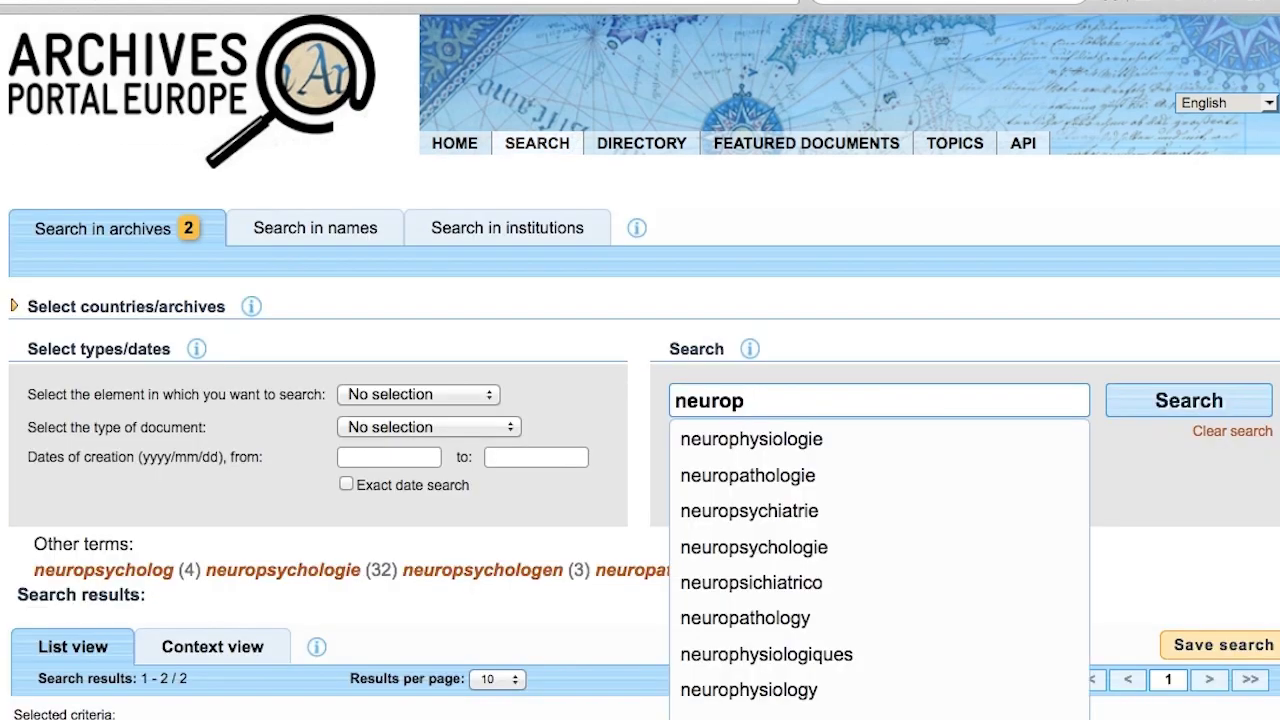
pyautogui.press('Escape')
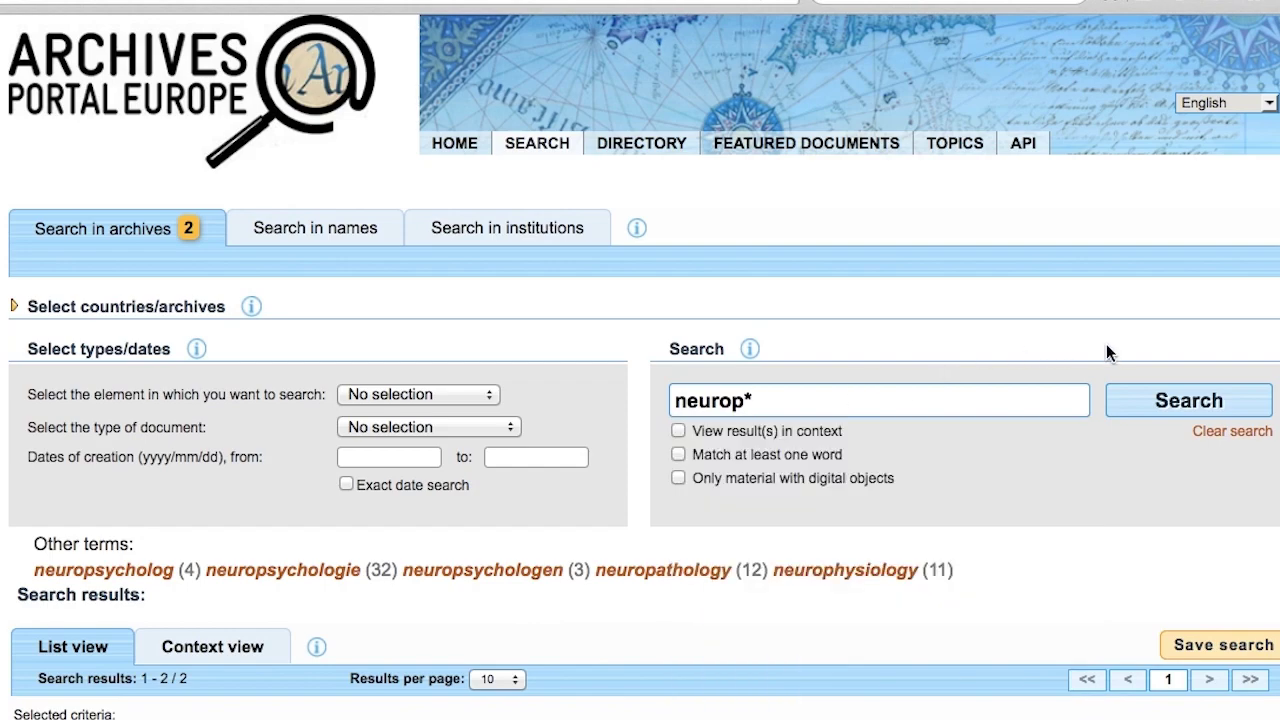
# Run the 'neurop*' wildcard search and scroll through its result list and facets.
pyautogui.click(1155, 405)
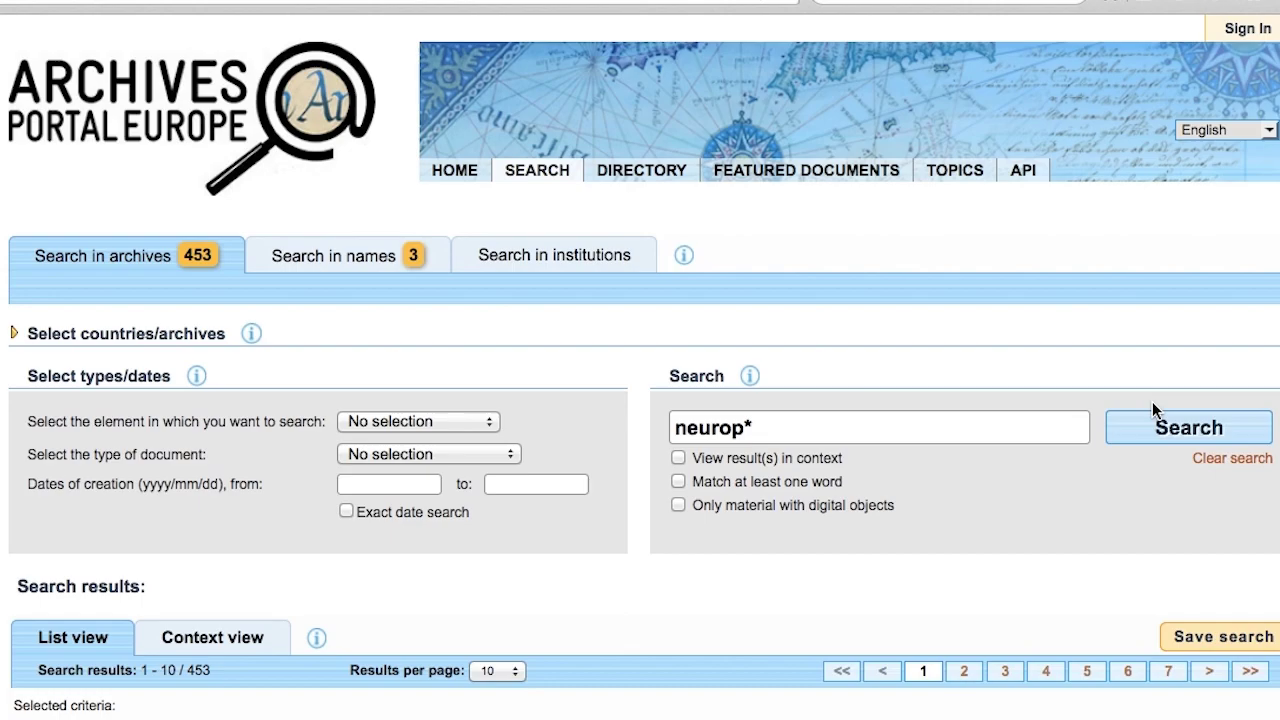
pyautogui.scroll(-4, 872, 458)
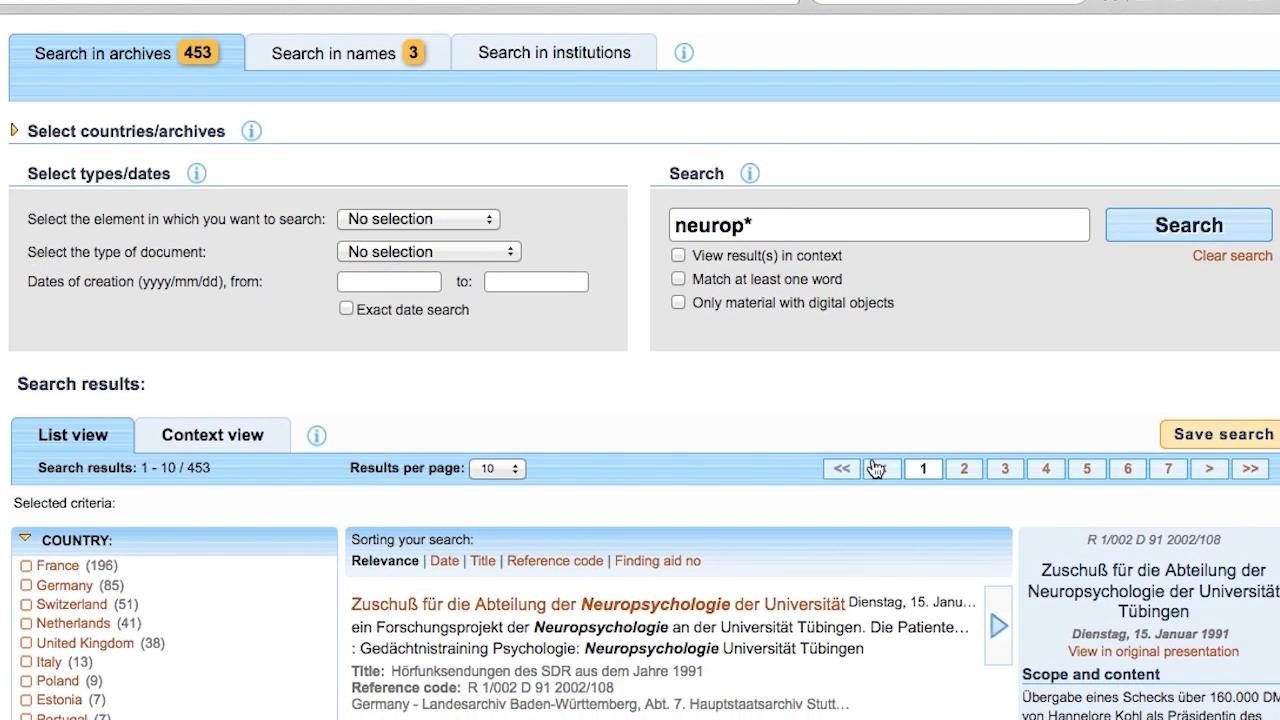
pyautogui.scroll(-4, 874, 463)
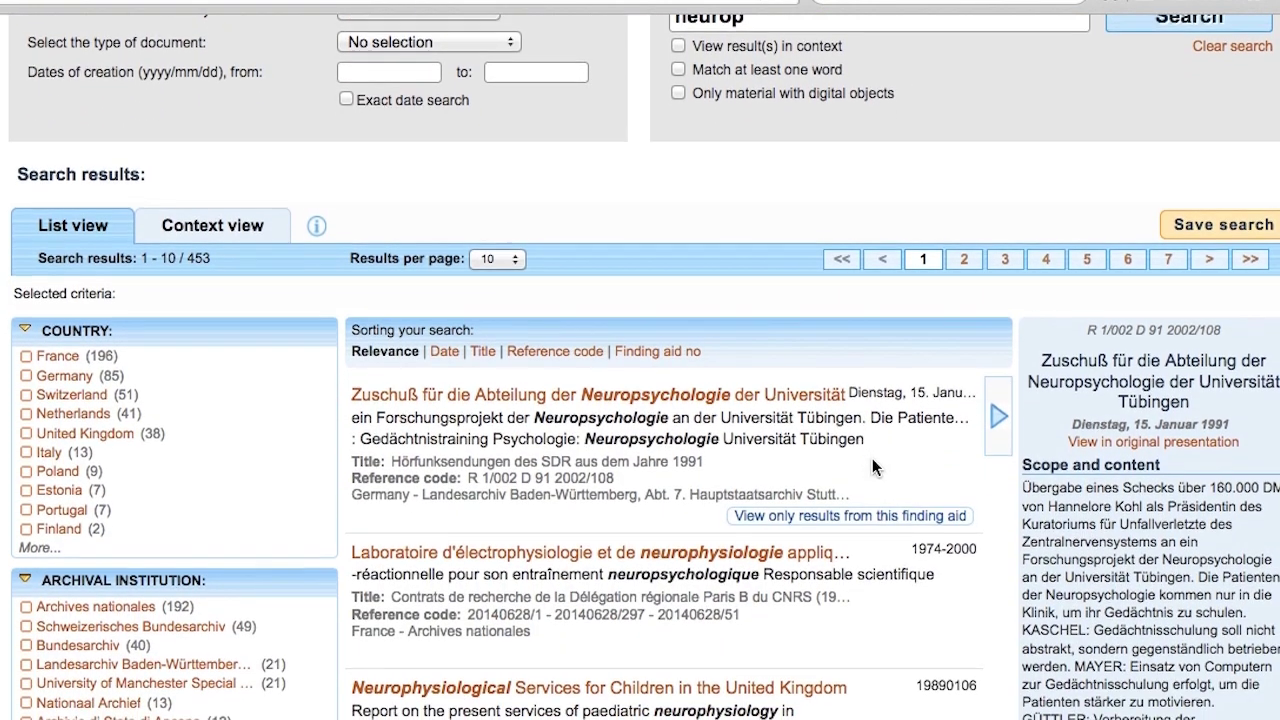
pyautogui.scroll(-4, 875, 469)
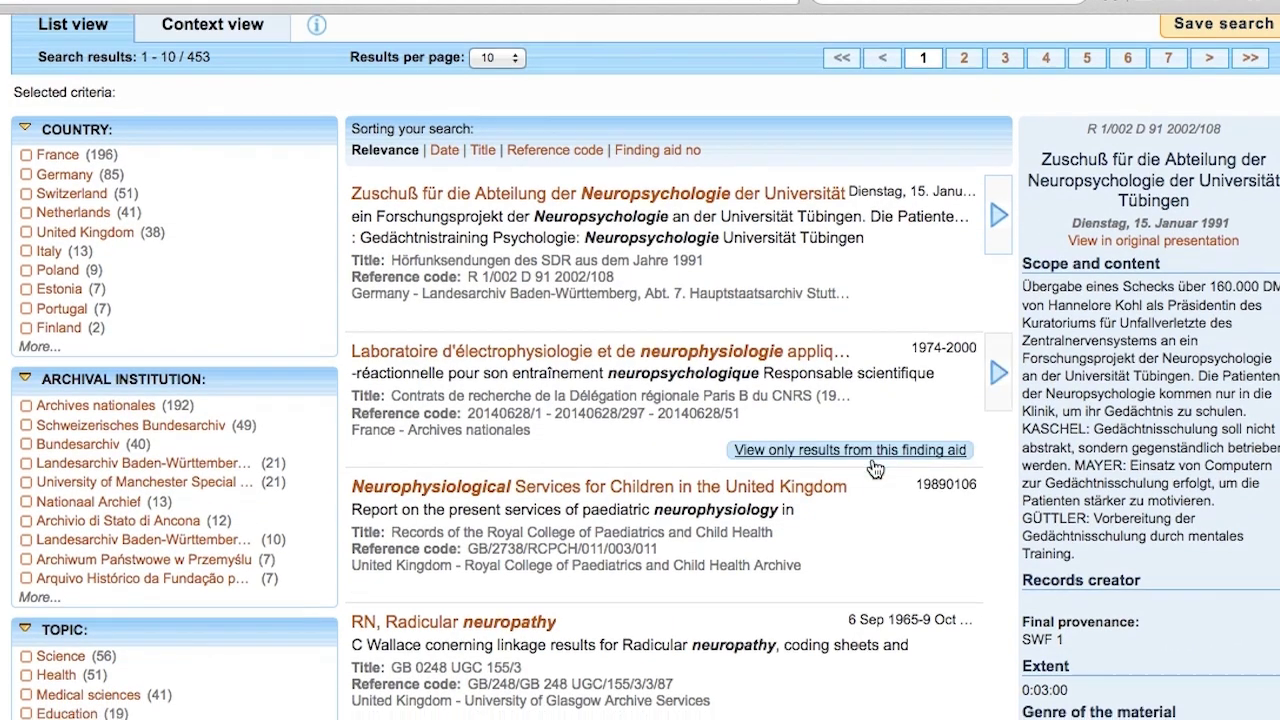
pyautogui.scroll(-4, 872, 460)
pyautogui.scroll(-4, 874, 468)
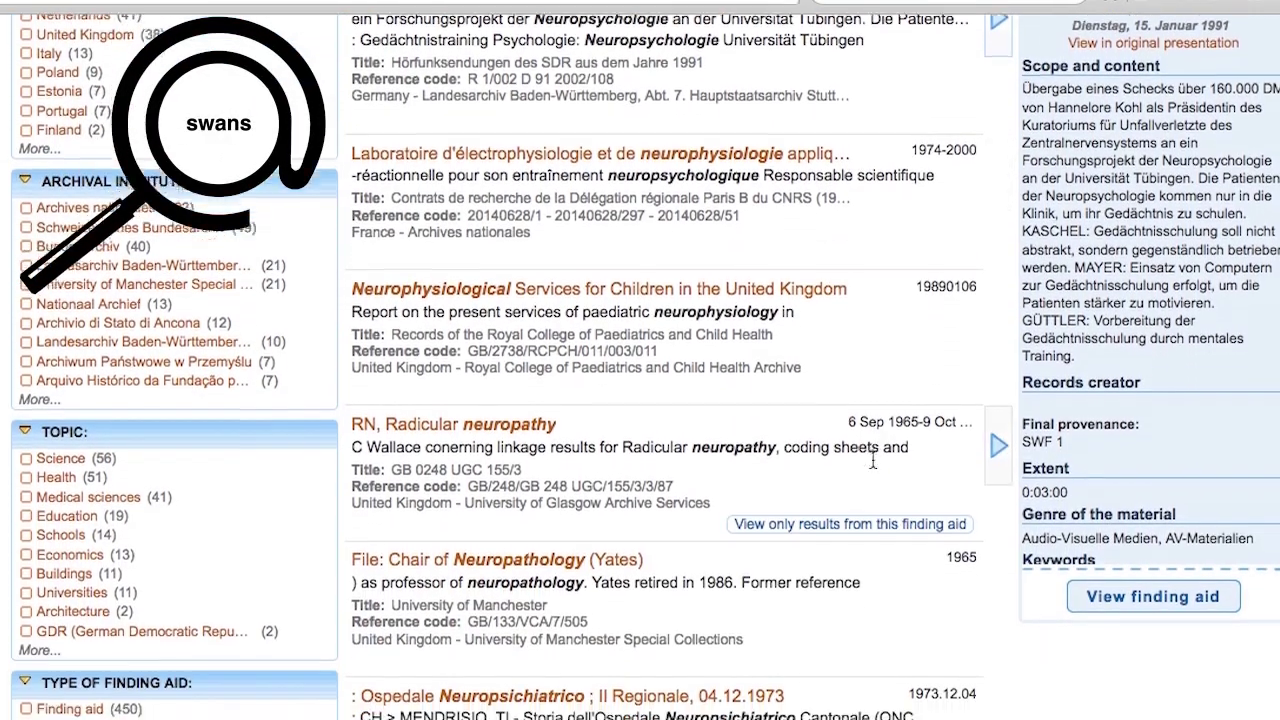
pyautogui.scroll(-5, 874, 468)
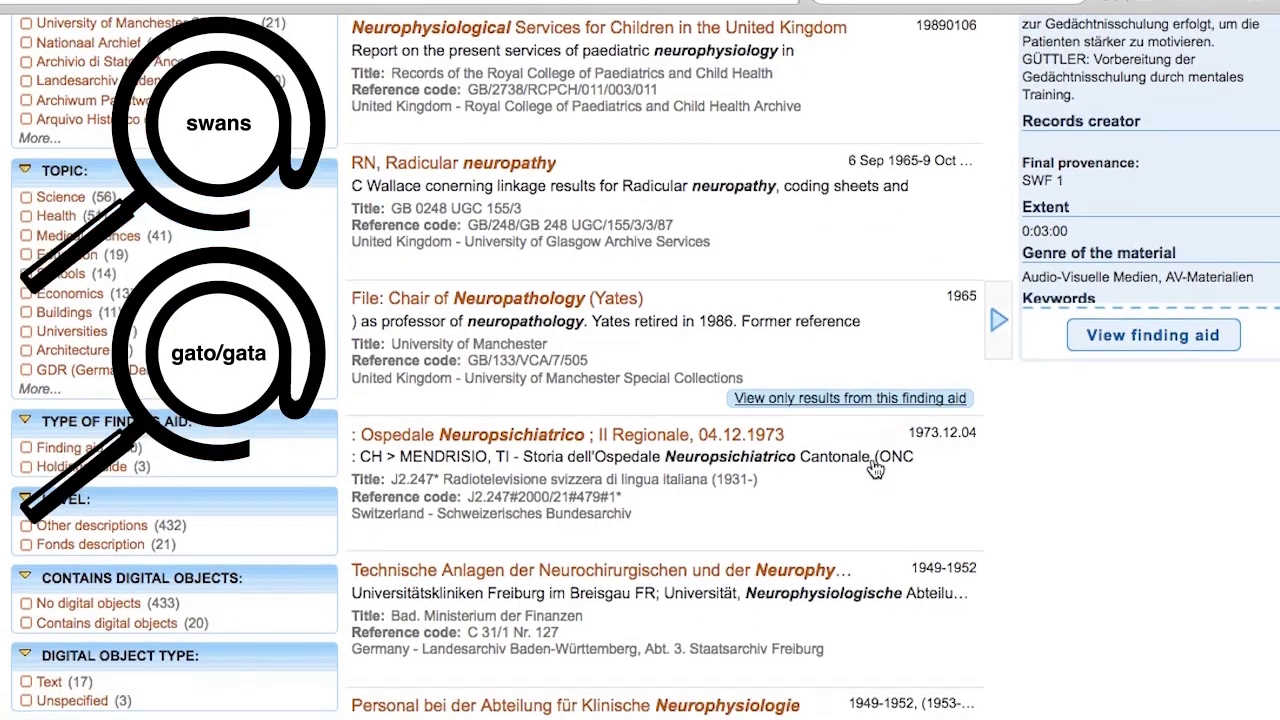
pyautogui.scroll(-4, 872, 458)
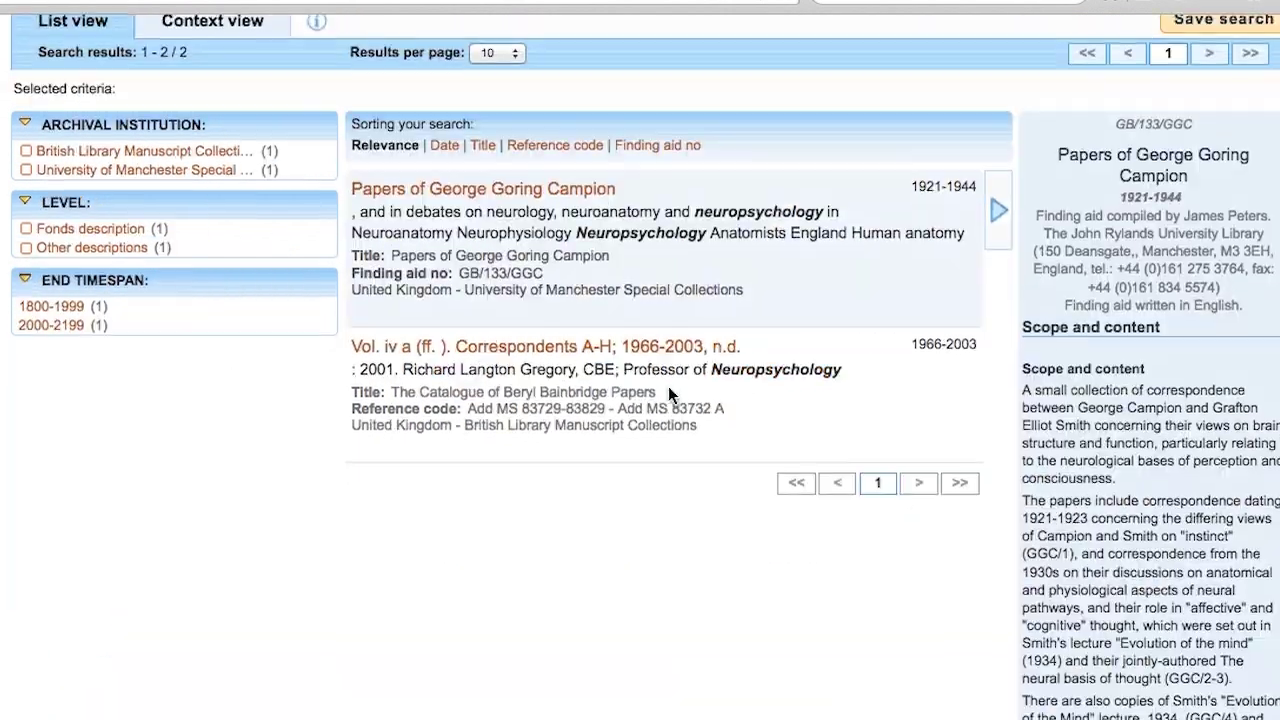
pyautogui.scroll(8, 668, 396)
pyautogui.scroll(4, 668, 396)
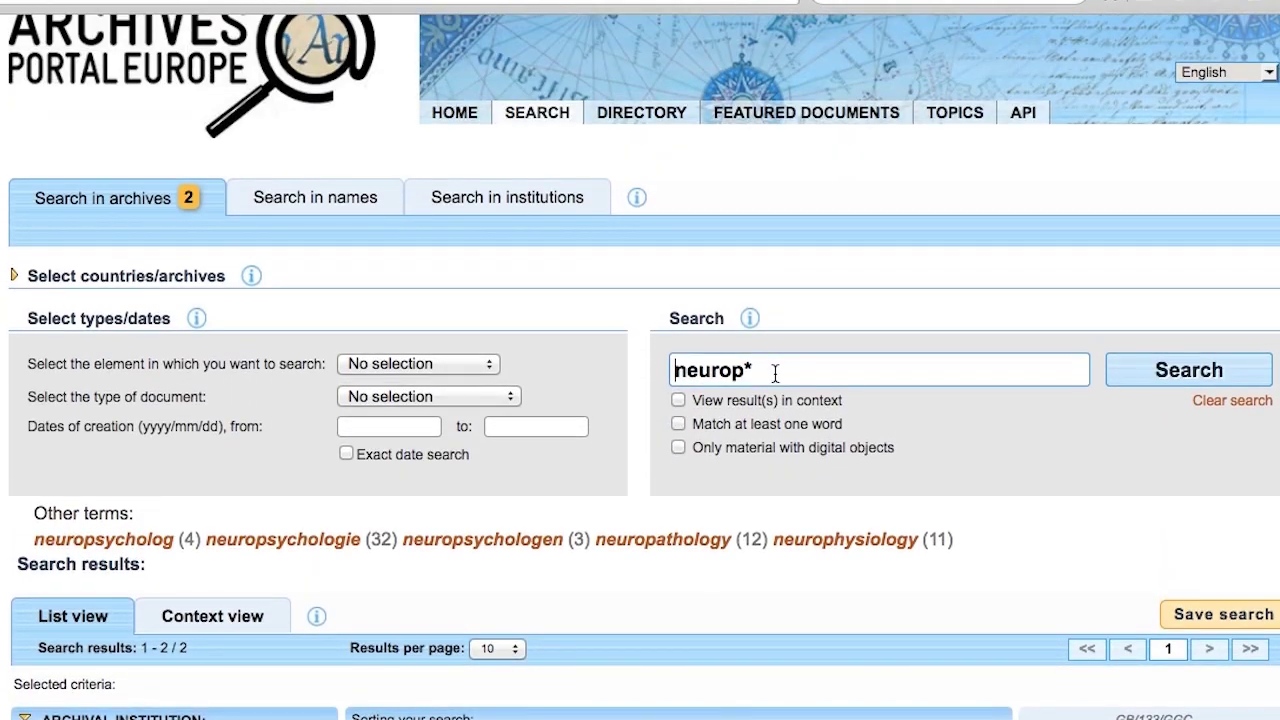
# Replace the query with the 'craftsm?n' wildcard search and browse its 194 results.
pyautogui.moveTo(756, 370); pyautogui.dragTo(628, 372)
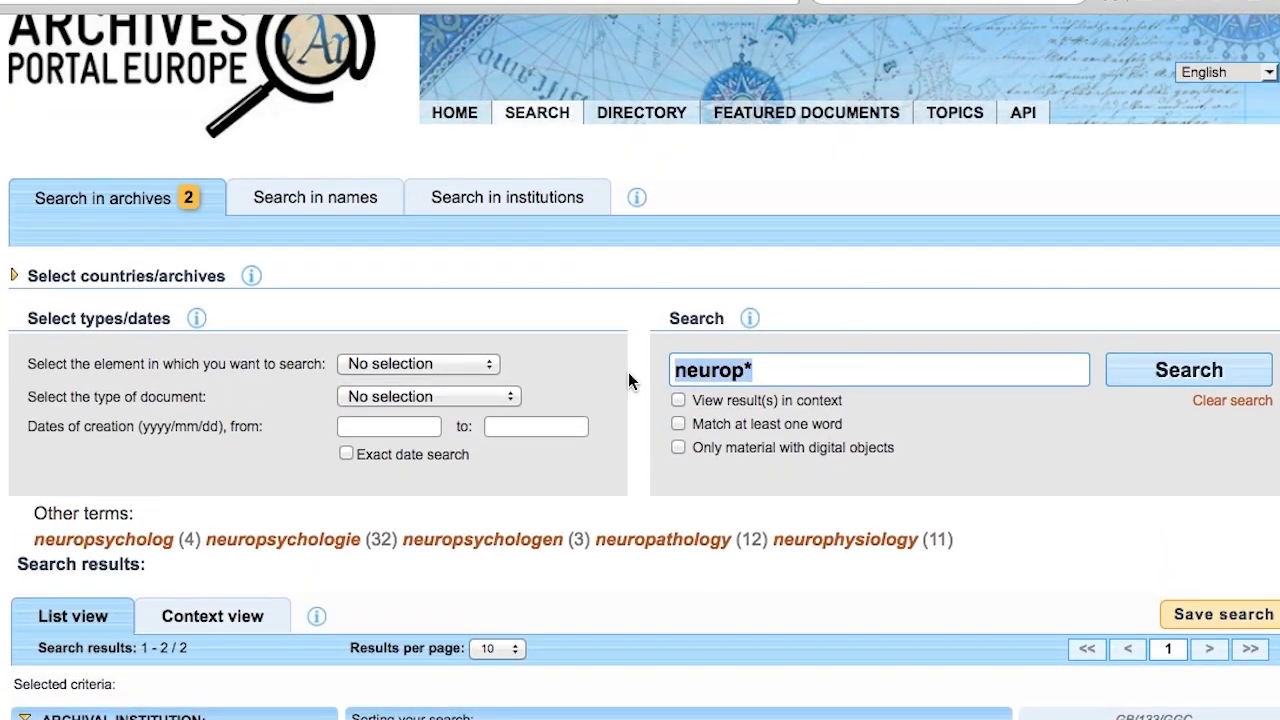
pyautogui.write('craft')
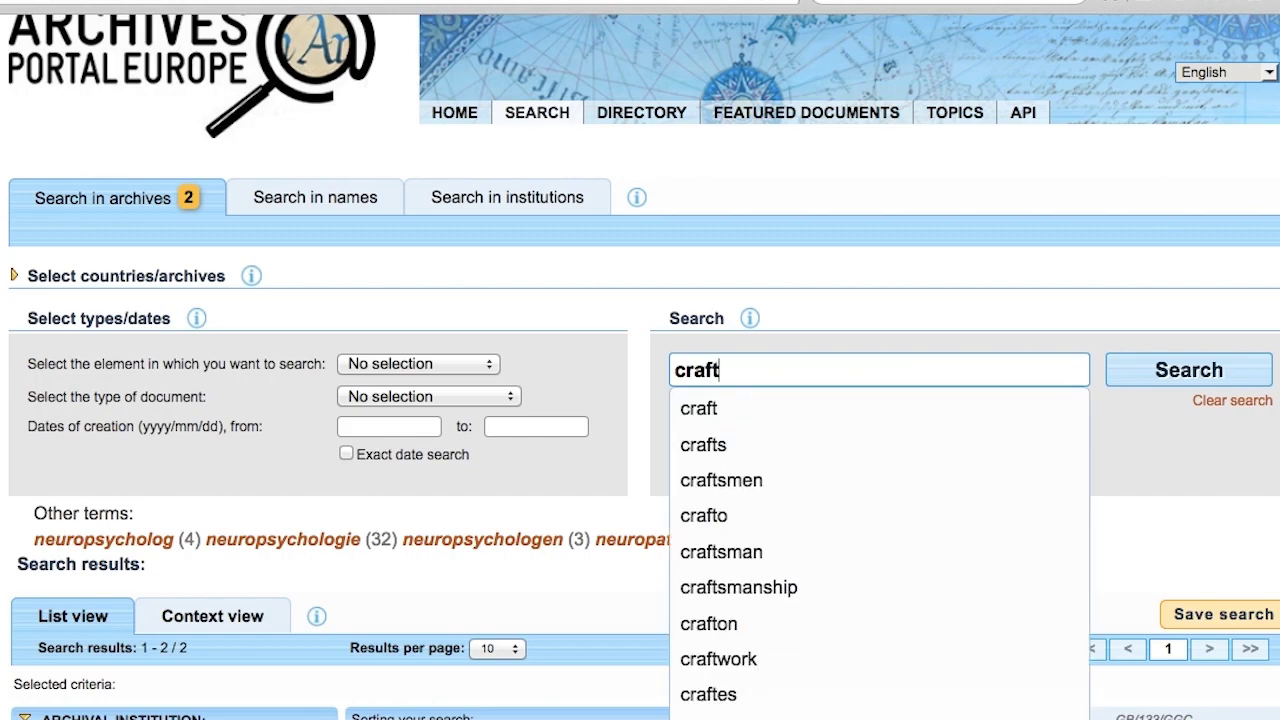
pyautogui.write('sm?')
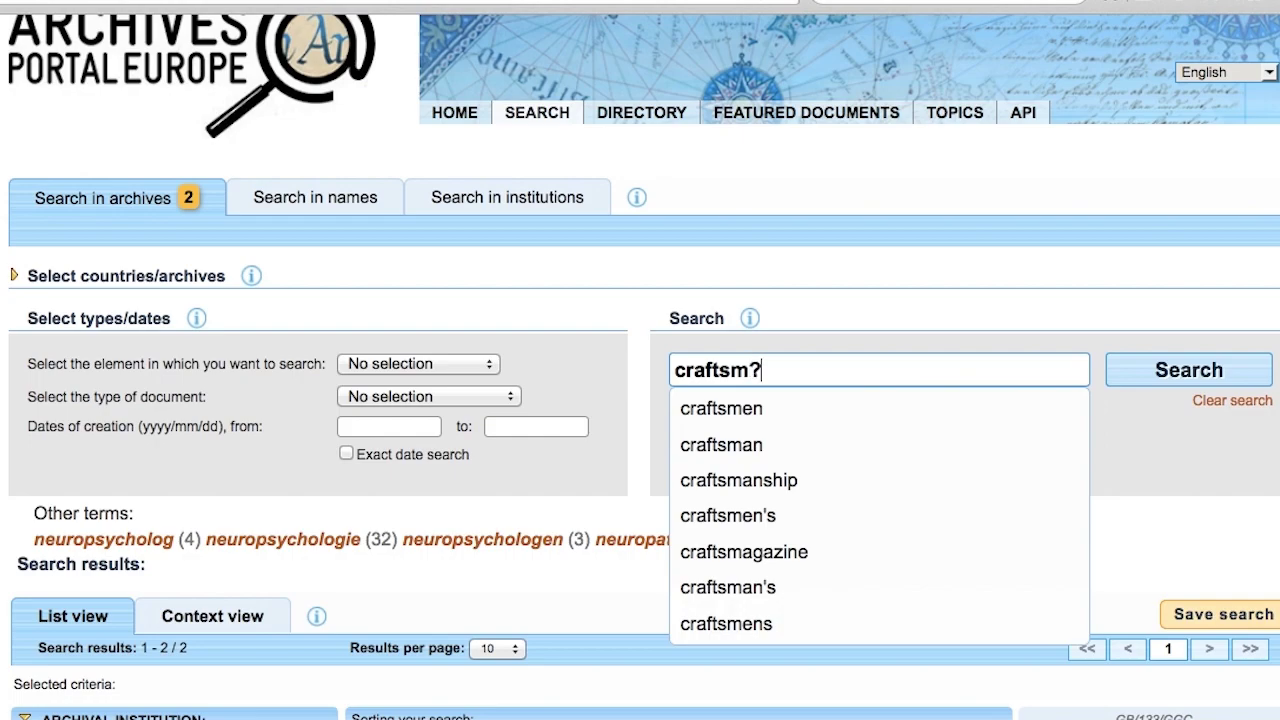
pyautogui.press('Escape')
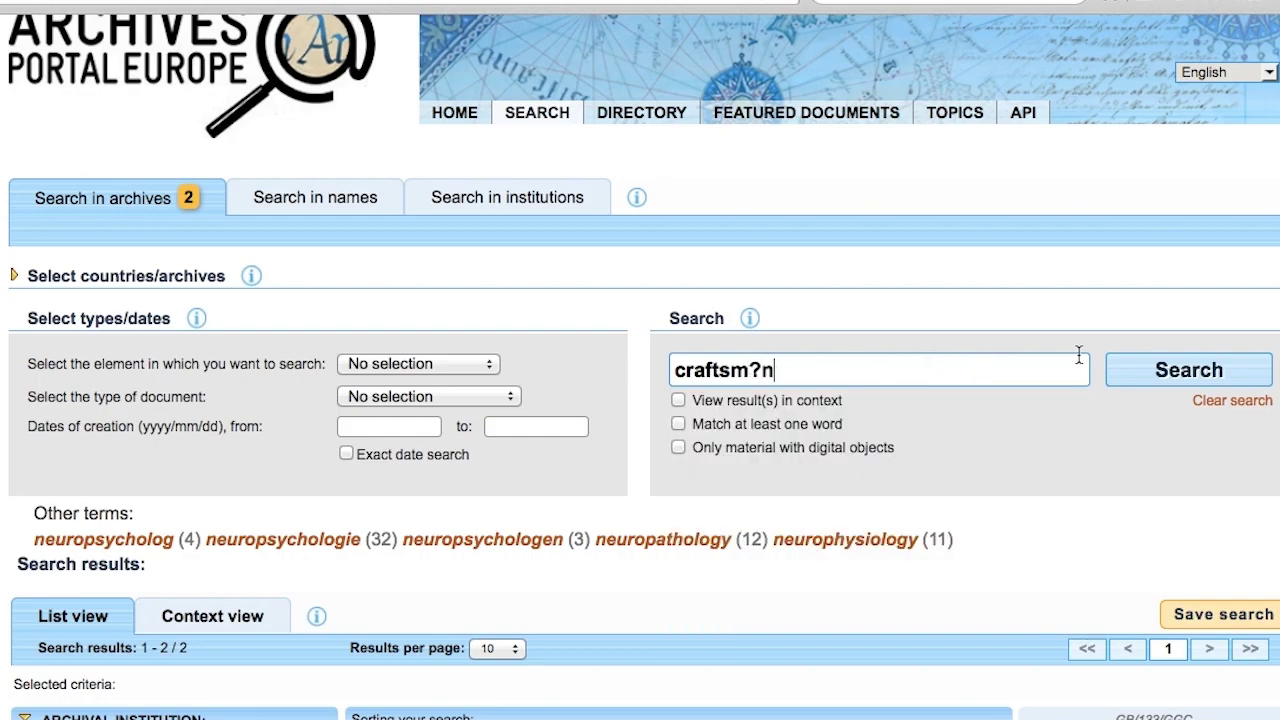
pyautogui.click(1148, 368)
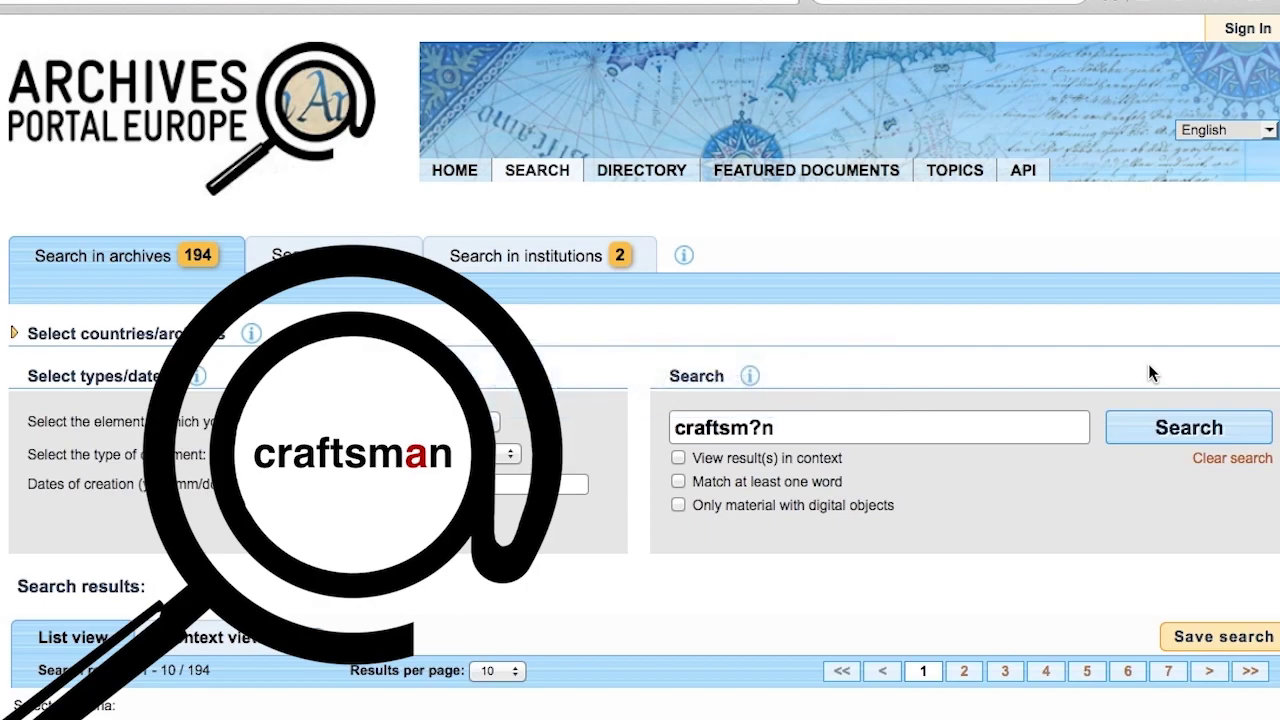
pyautogui.scroll(-3, 1148, 373)
pyautogui.scroll(-5, 1149, 368)
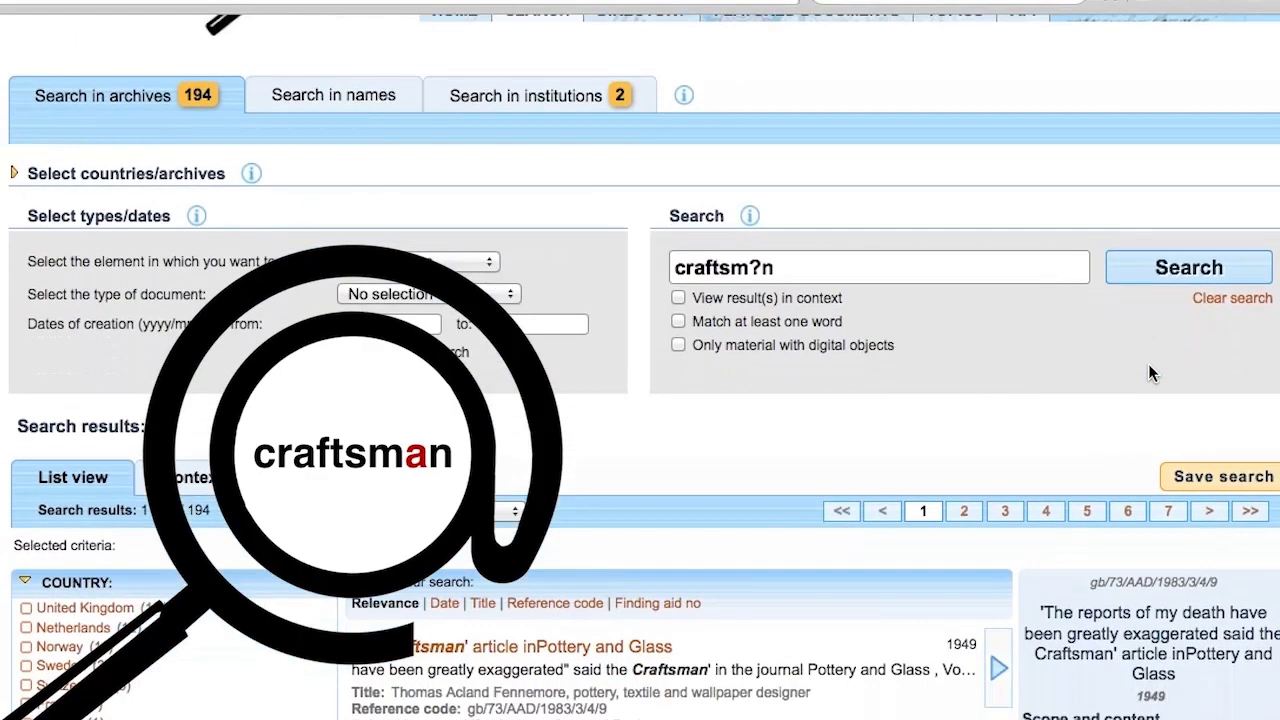
pyautogui.scroll(-4, 1148, 373)
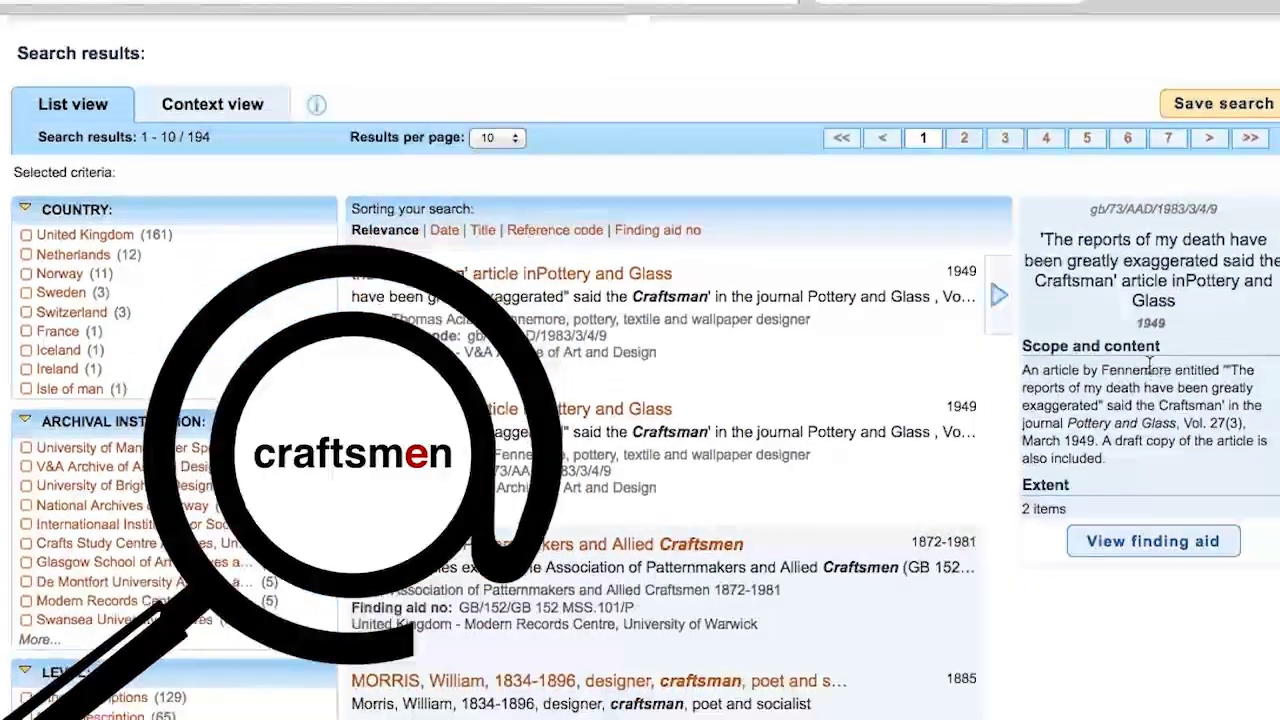
pyautogui.scroll(-4, 1150, 372)
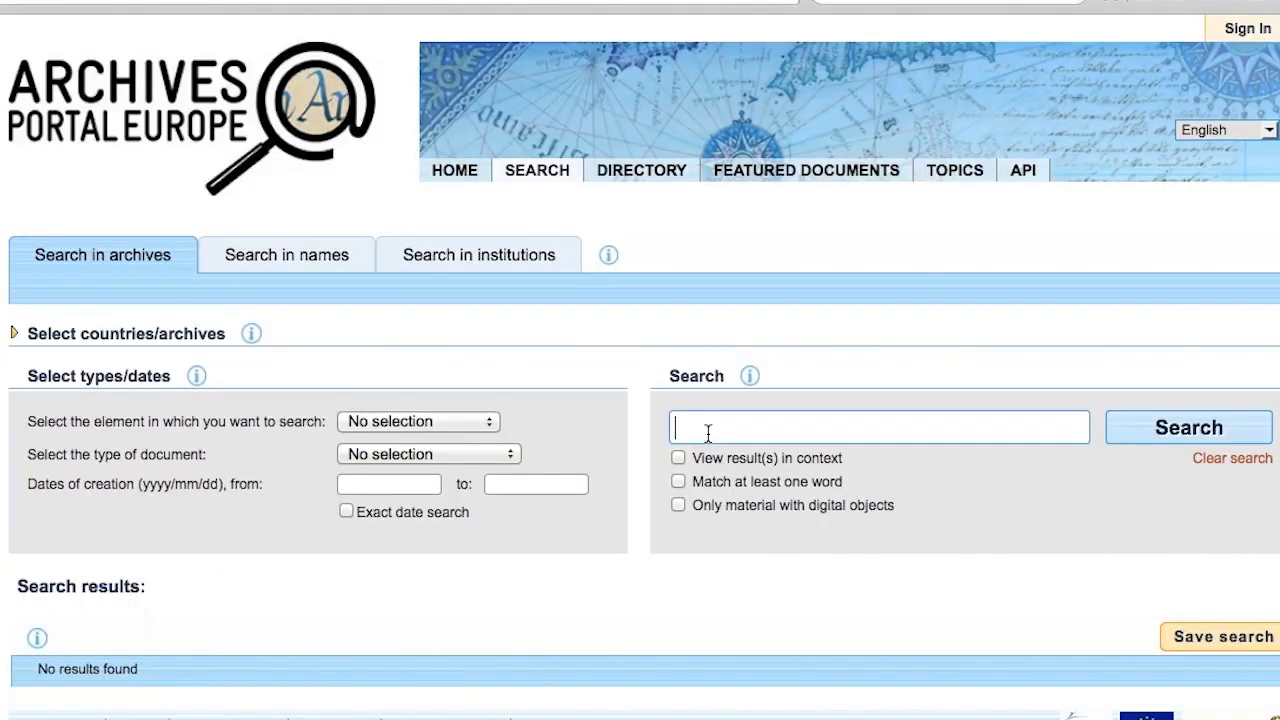
# Search 'Swan OR cygne OR schwan OR zwaan' and scroll through the 3,814 results.
pyautogui.write('OR')
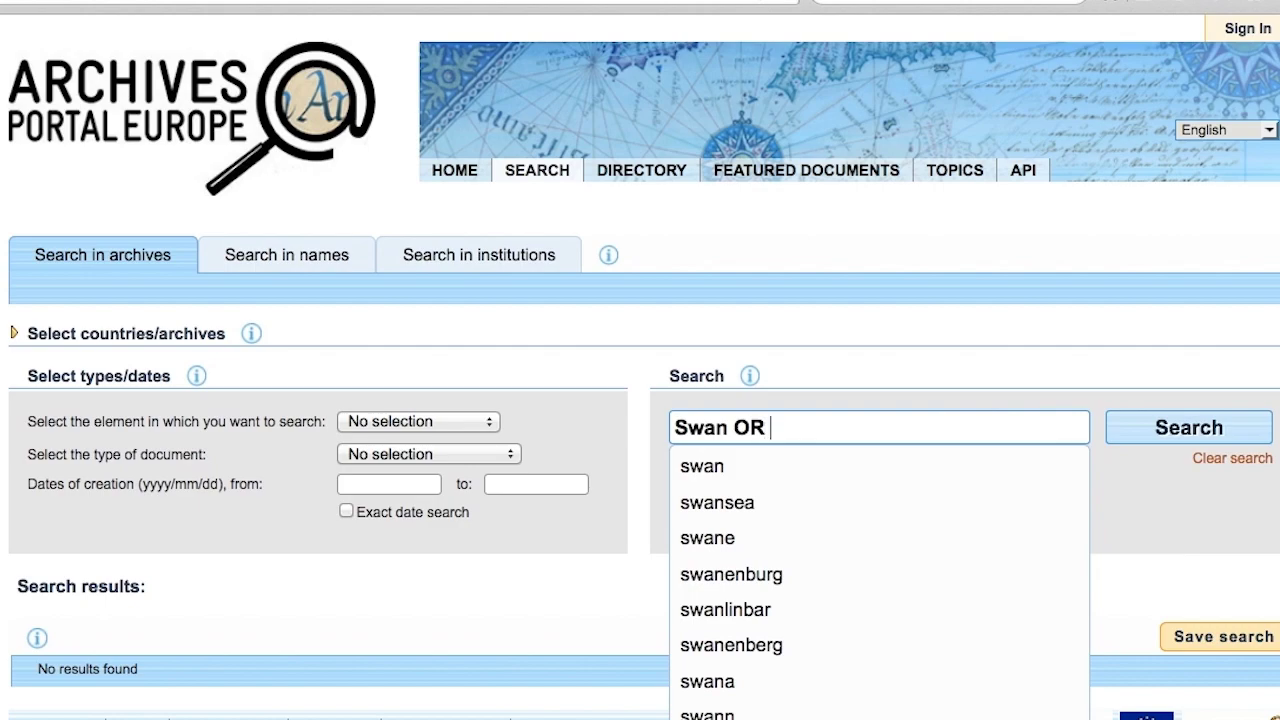
pyautogui.write(' cygne OR ')
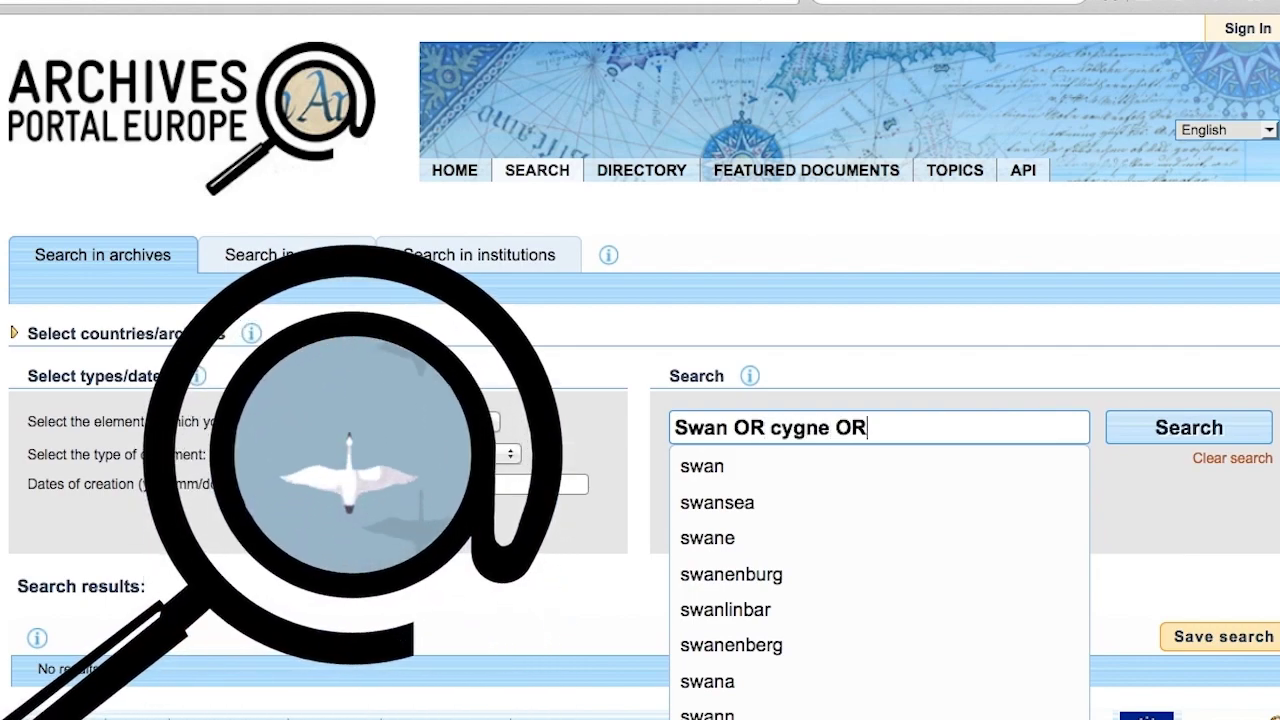
pyautogui.write('schwan ')
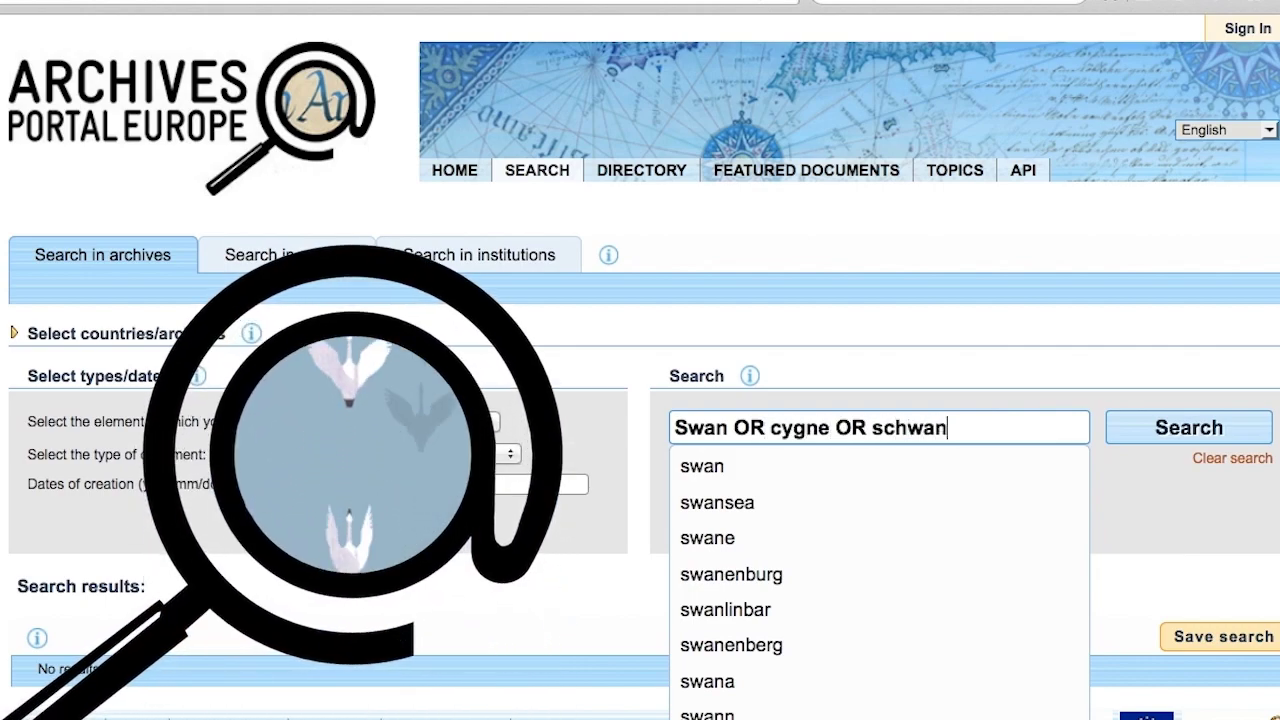
pyautogui.write('OR ')
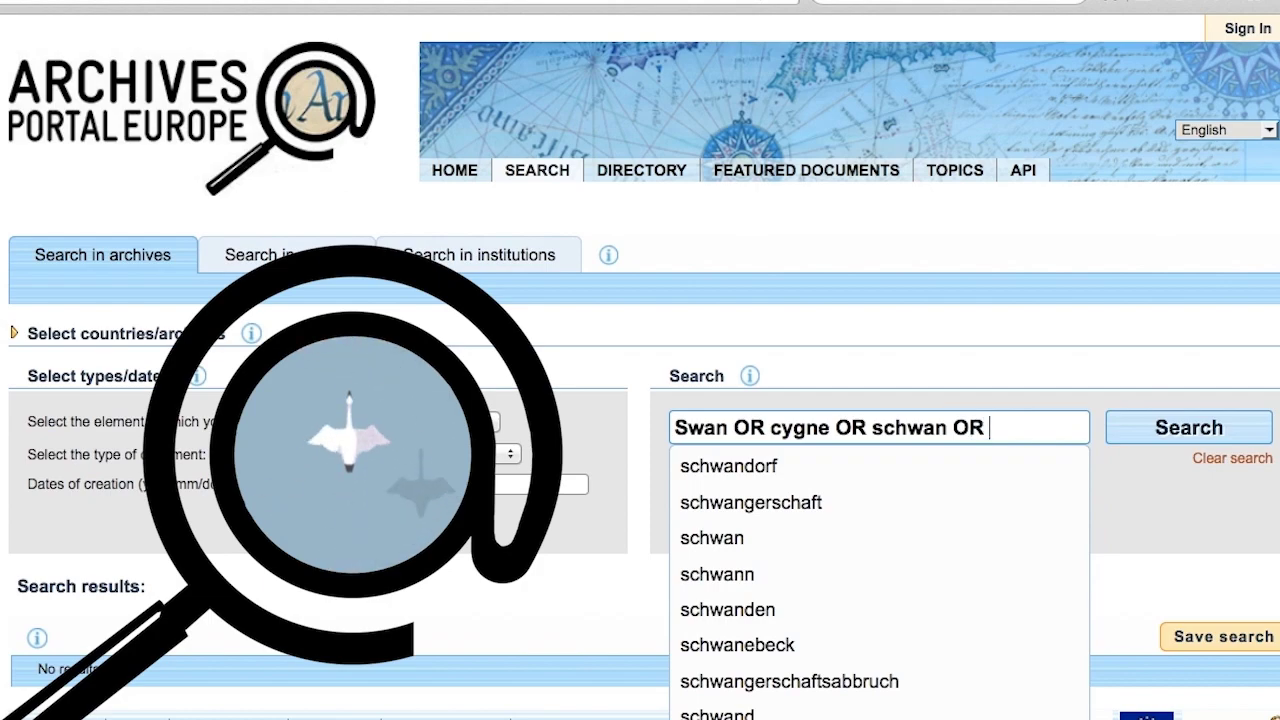
pyautogui.write('zwaan')
pyautogui.click(1192, 445)
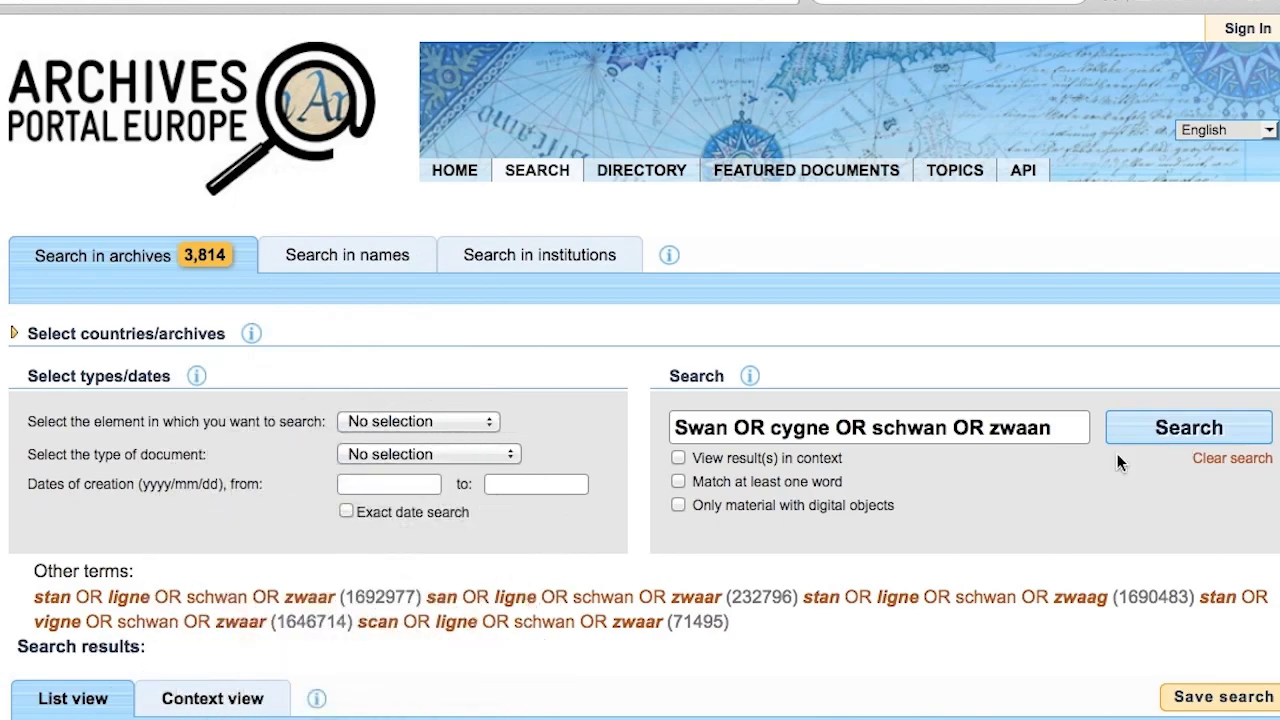
pyautogui.scroll(-2, 1055, 512)
pyautogui.scroll(-10, 1053, 512)
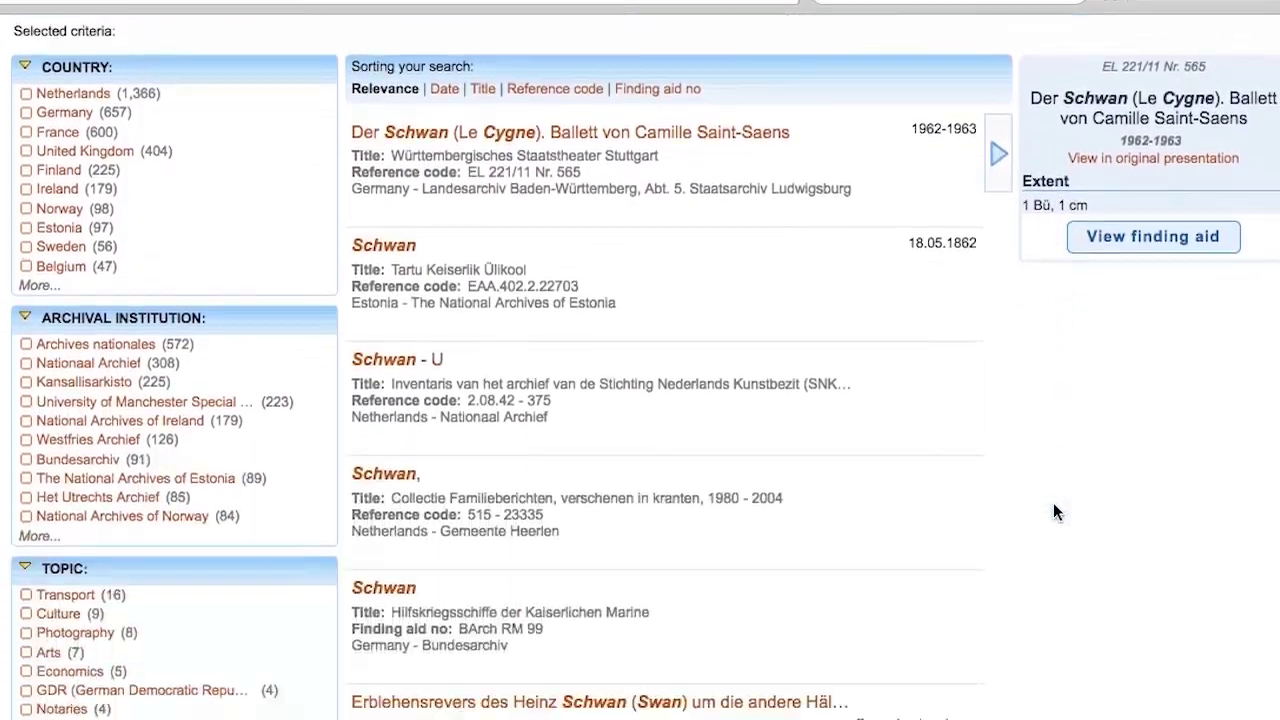
pyautogui.scroll(-5, 1053, 502)
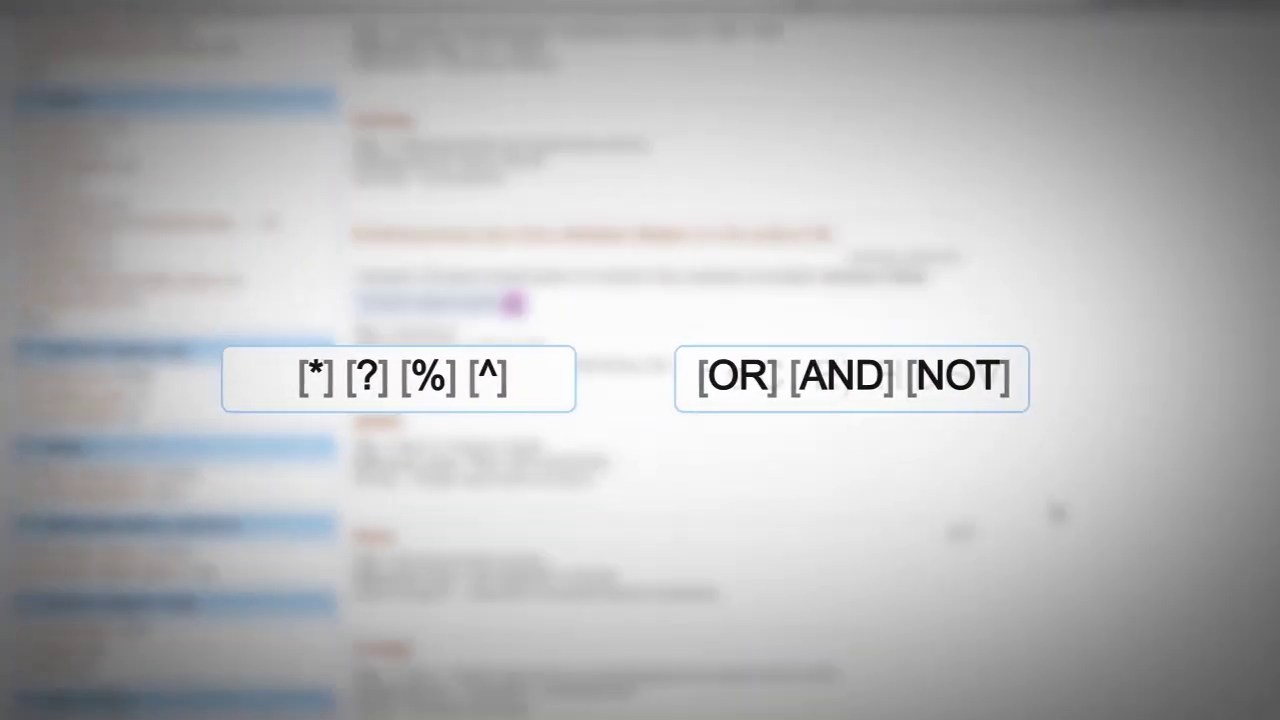
# Search 'Slaver* OR esclavage' and scroll down through the results.
pyautogui.scroll(-6, 1057, 513)
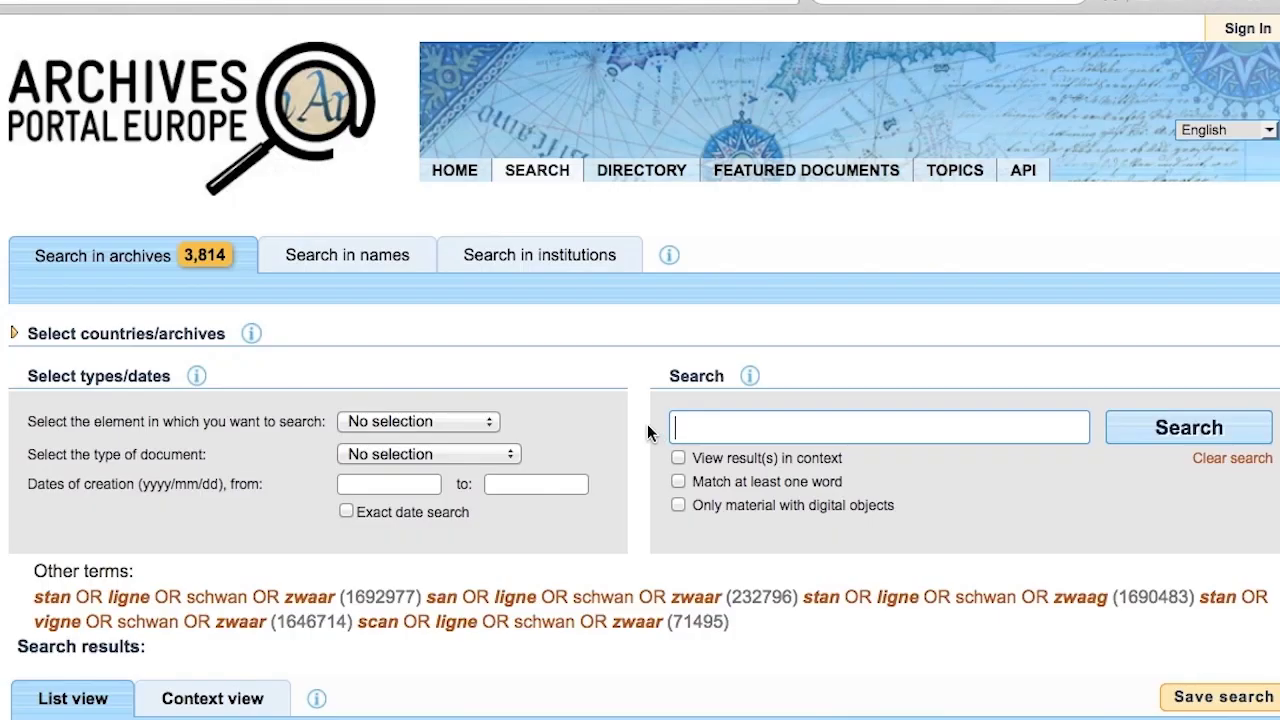
pyautogui.write('Slaver')
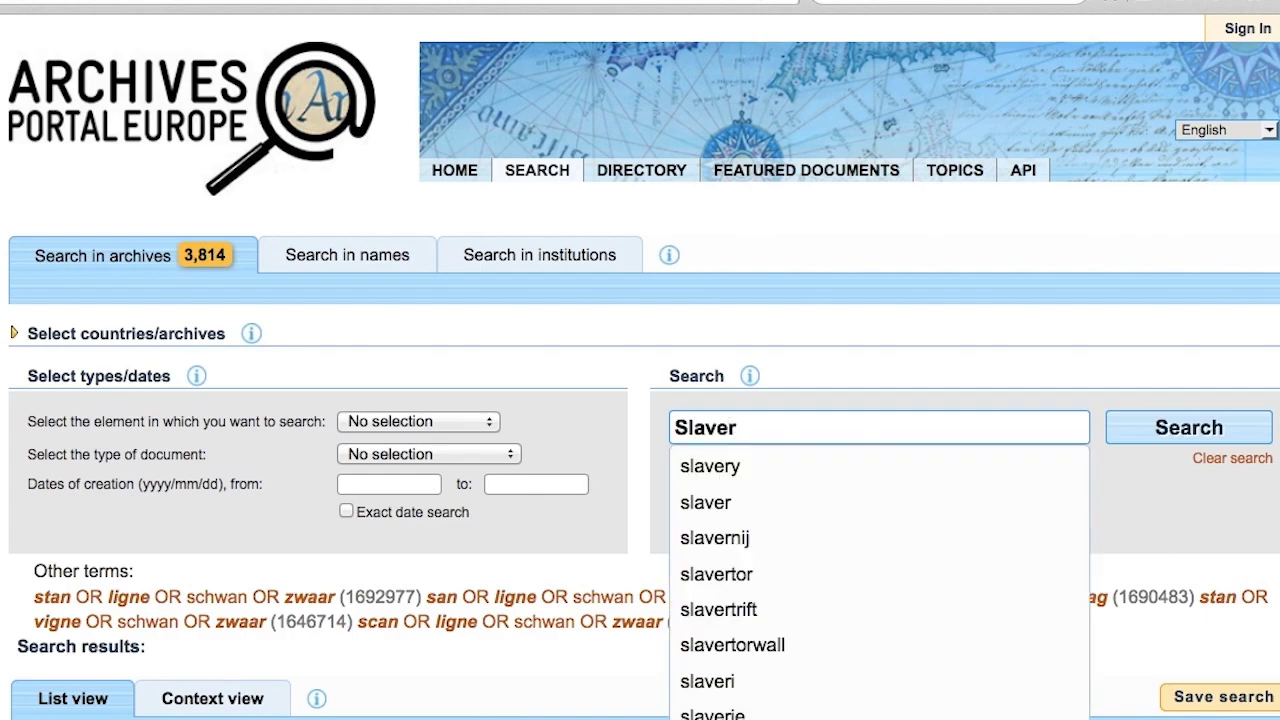
pyautogui.write('* ')
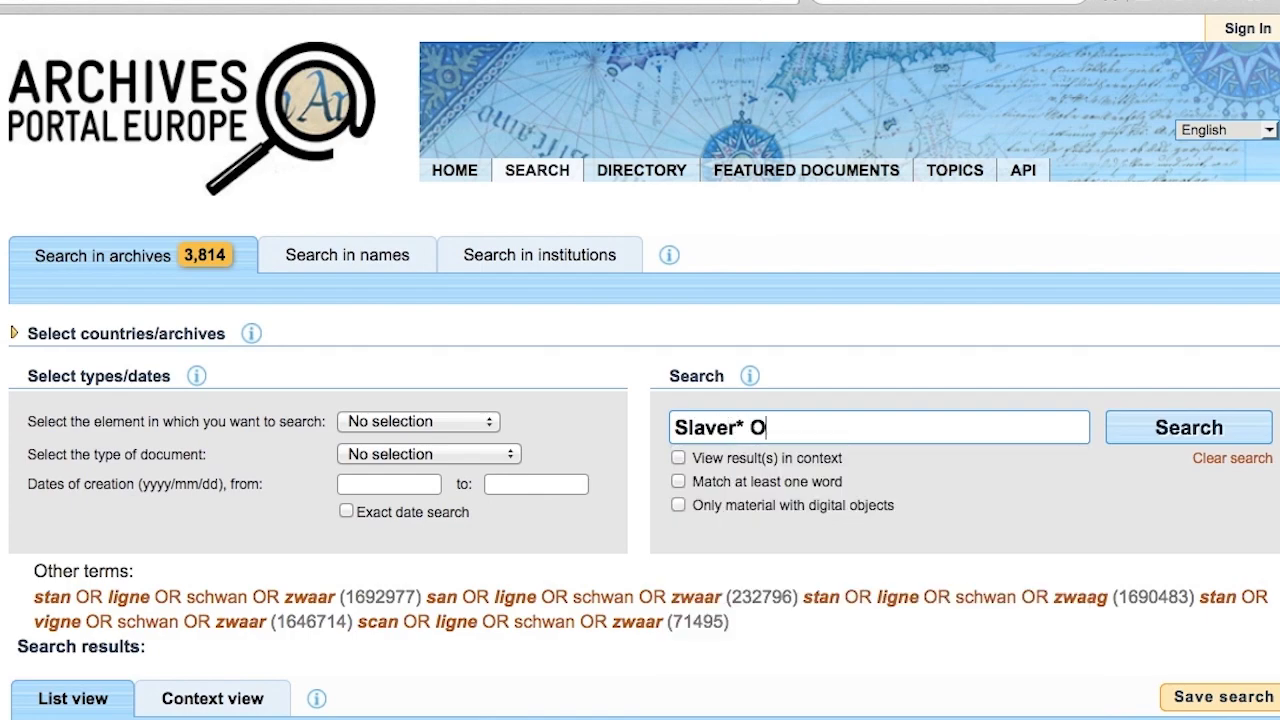
pyautogui.write('OR escla')
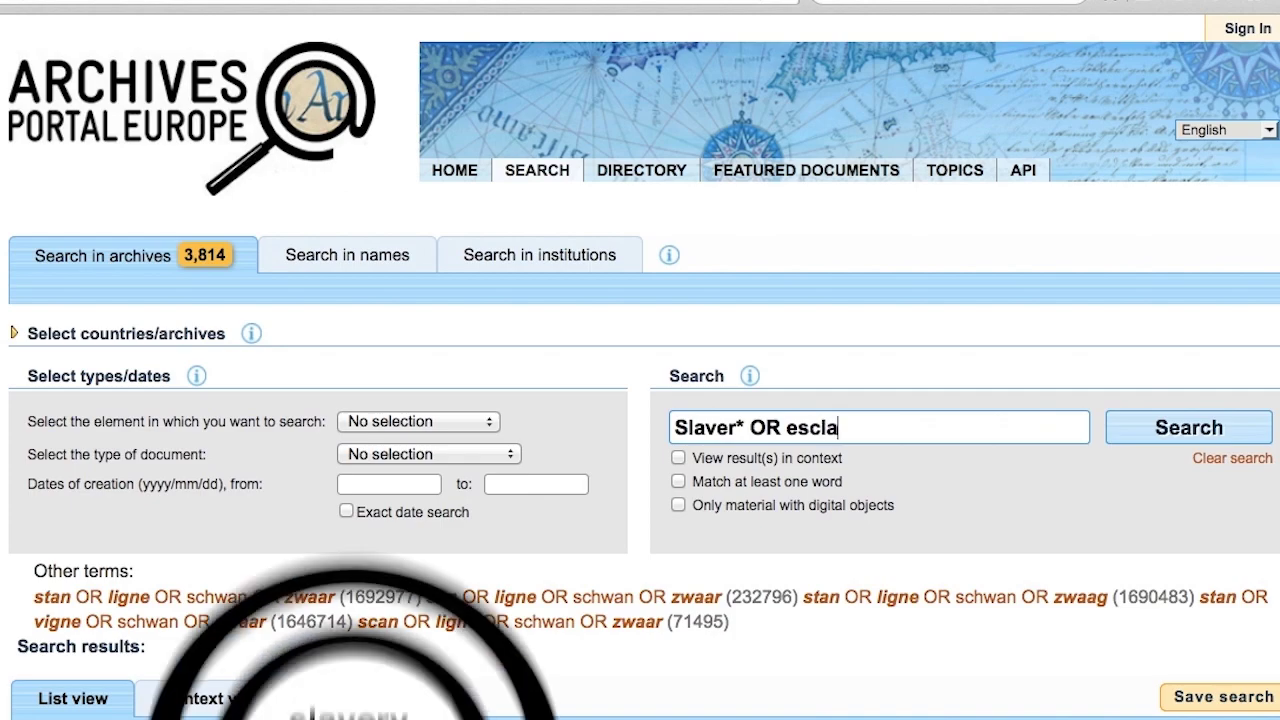
pyautogui.write('vage')
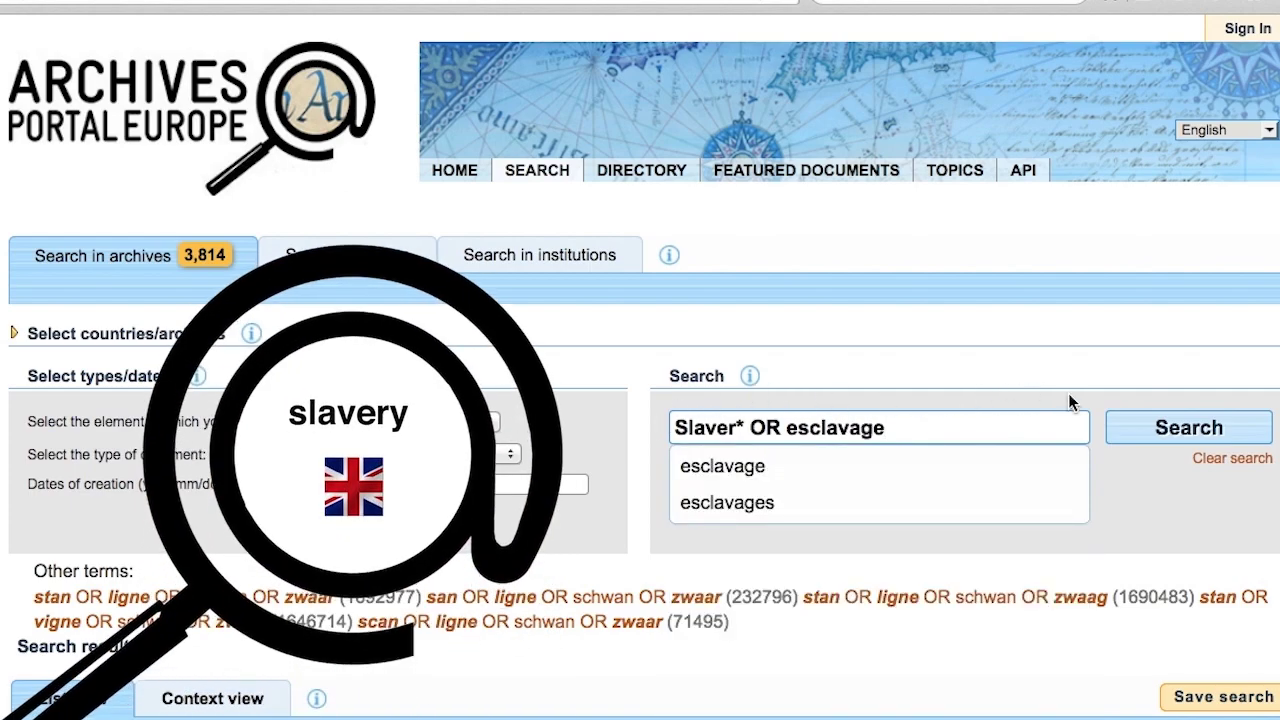
pyautogui.click(1128, 427)
pyautogui.scroll(-5, 497, 470)
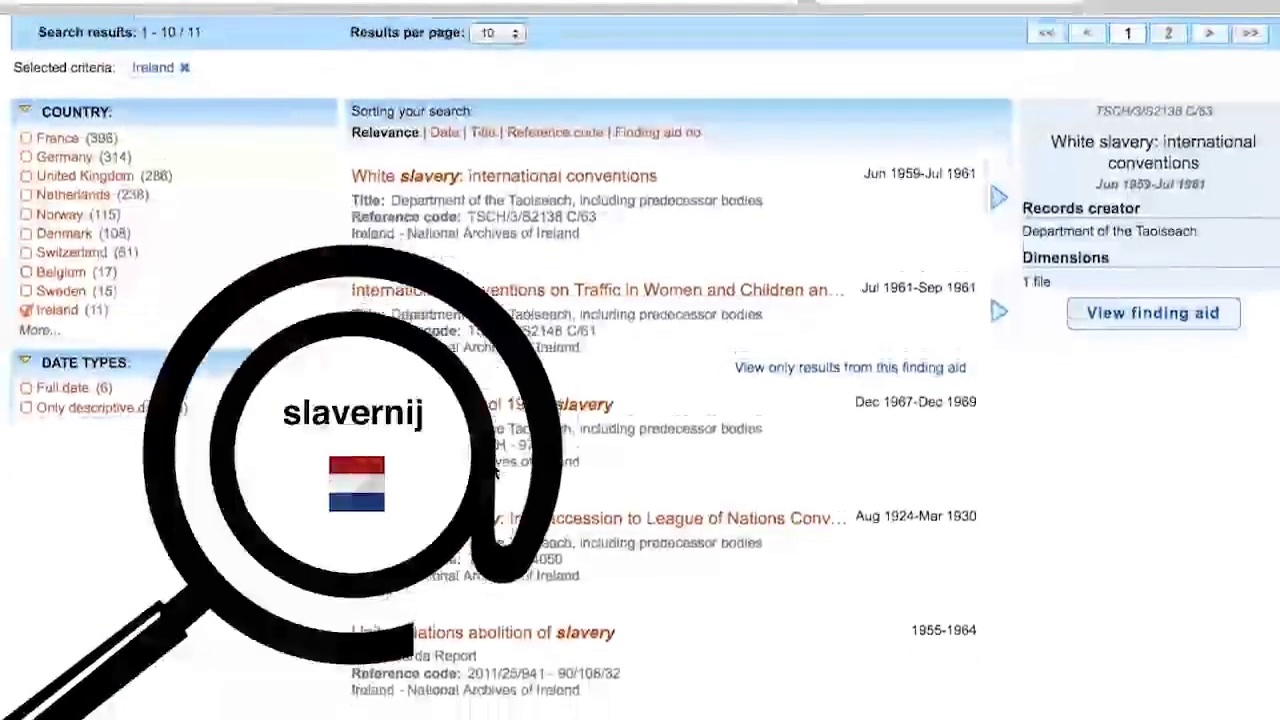
pyautogui.scroll(-6, 493, 470)
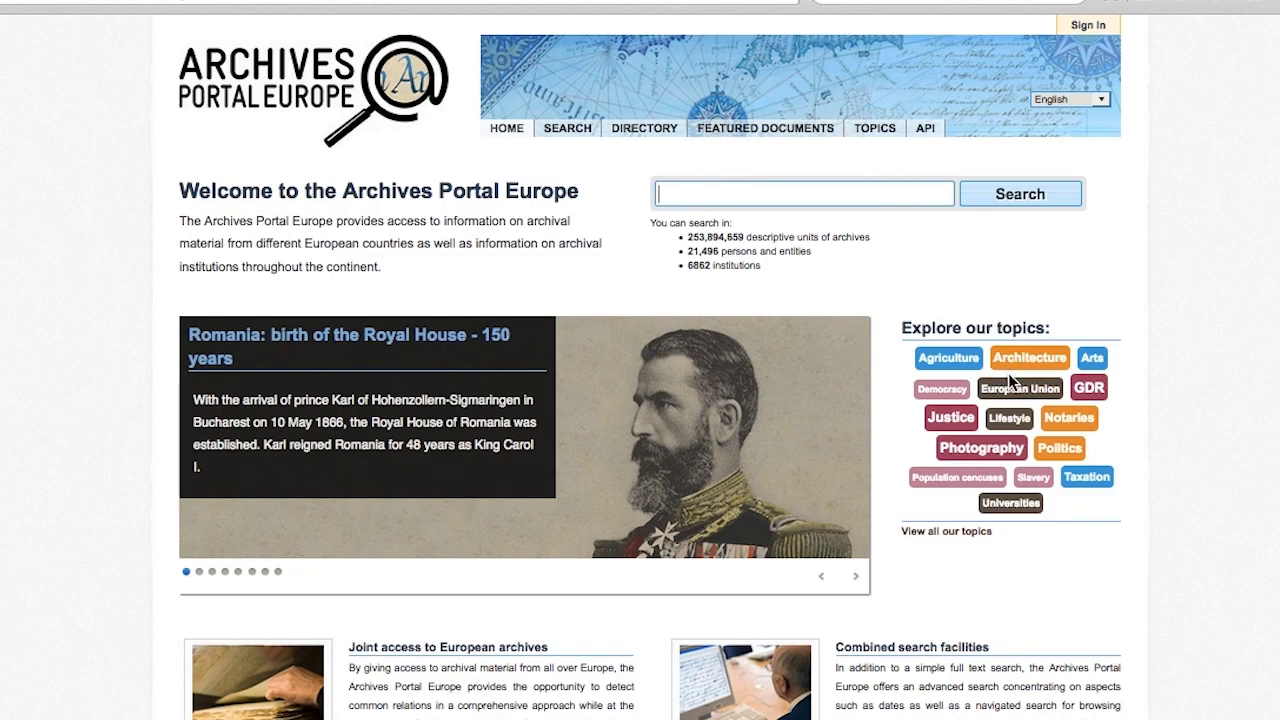
# From the full topic list, open Second World War (1939-1945) and scroll its 29,885 results.
pyautogui.click(965, 532)
pyautogui.scroll(-5, 967, 540)
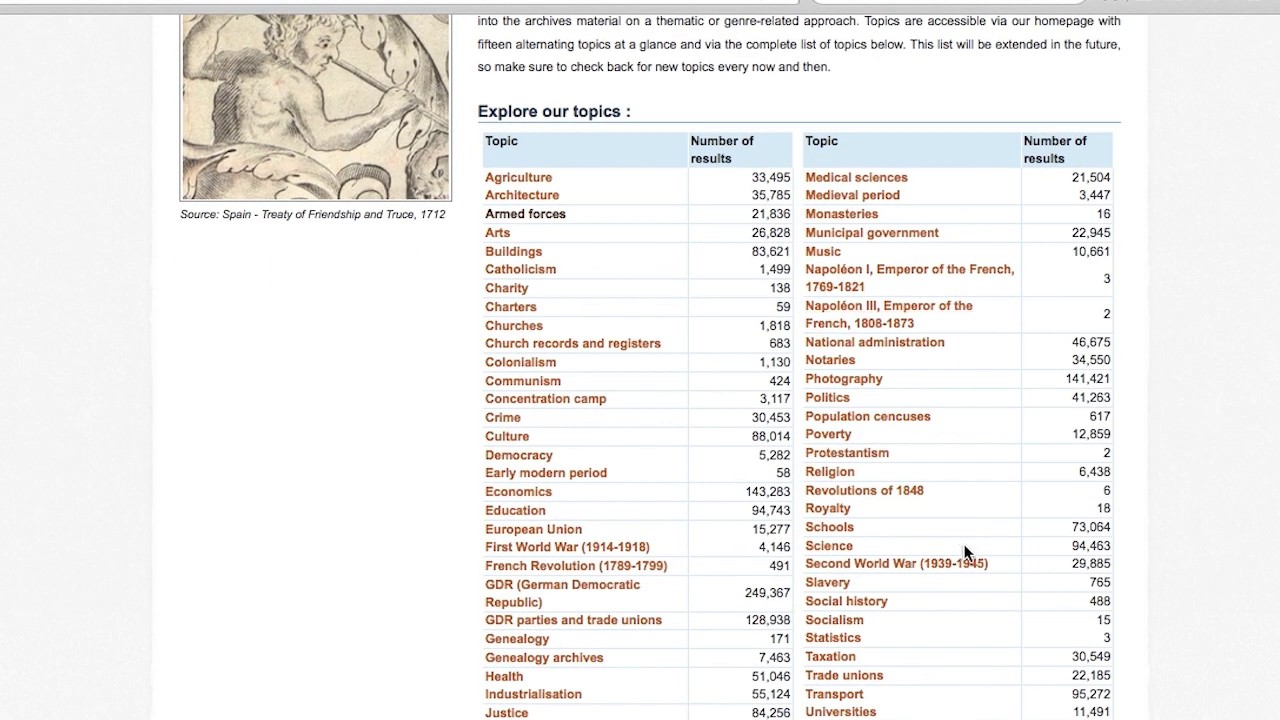
pyautogui.click(960, 566)
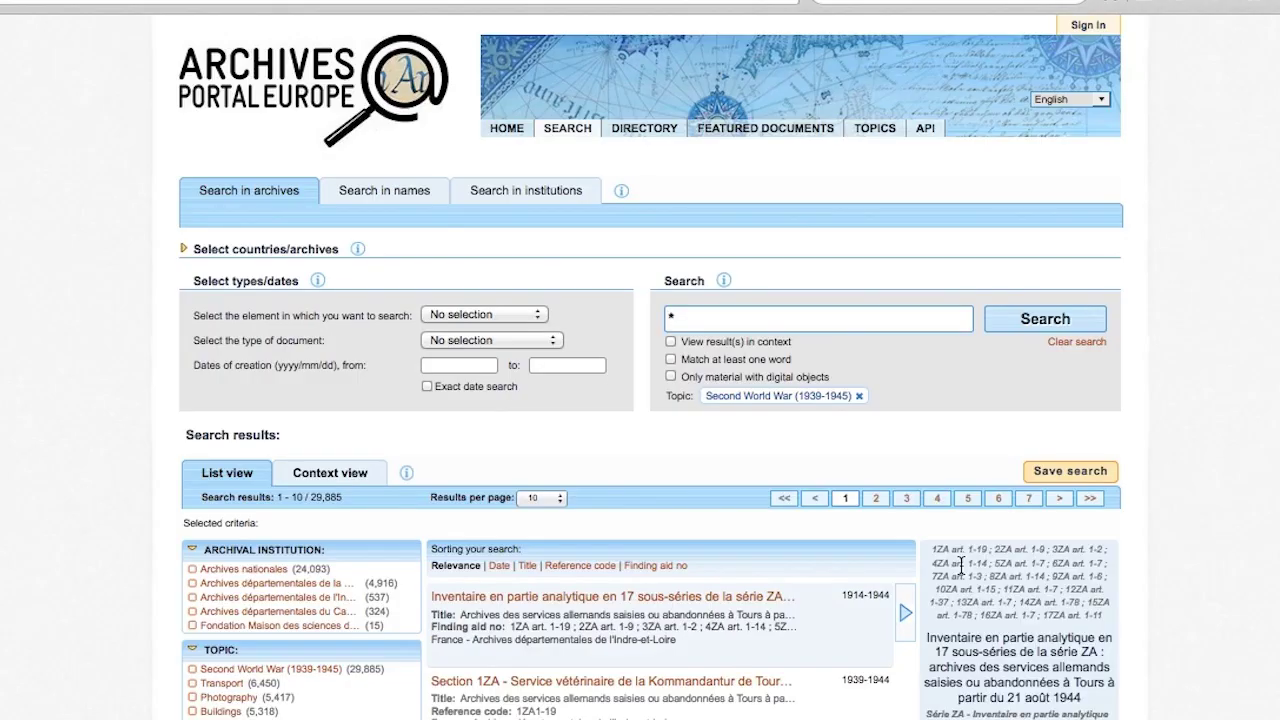
pyautogui.scroll(-5, 960, 566)
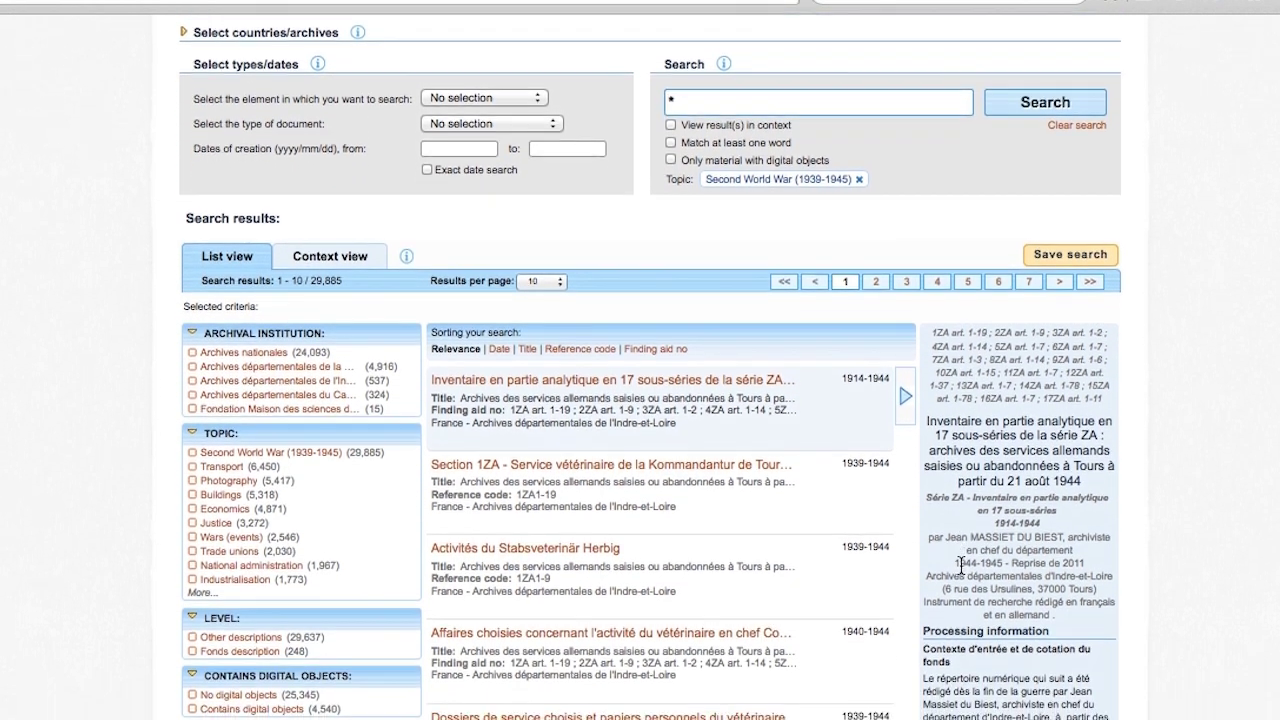
pyautogui.scroll(-5, 960, 566)
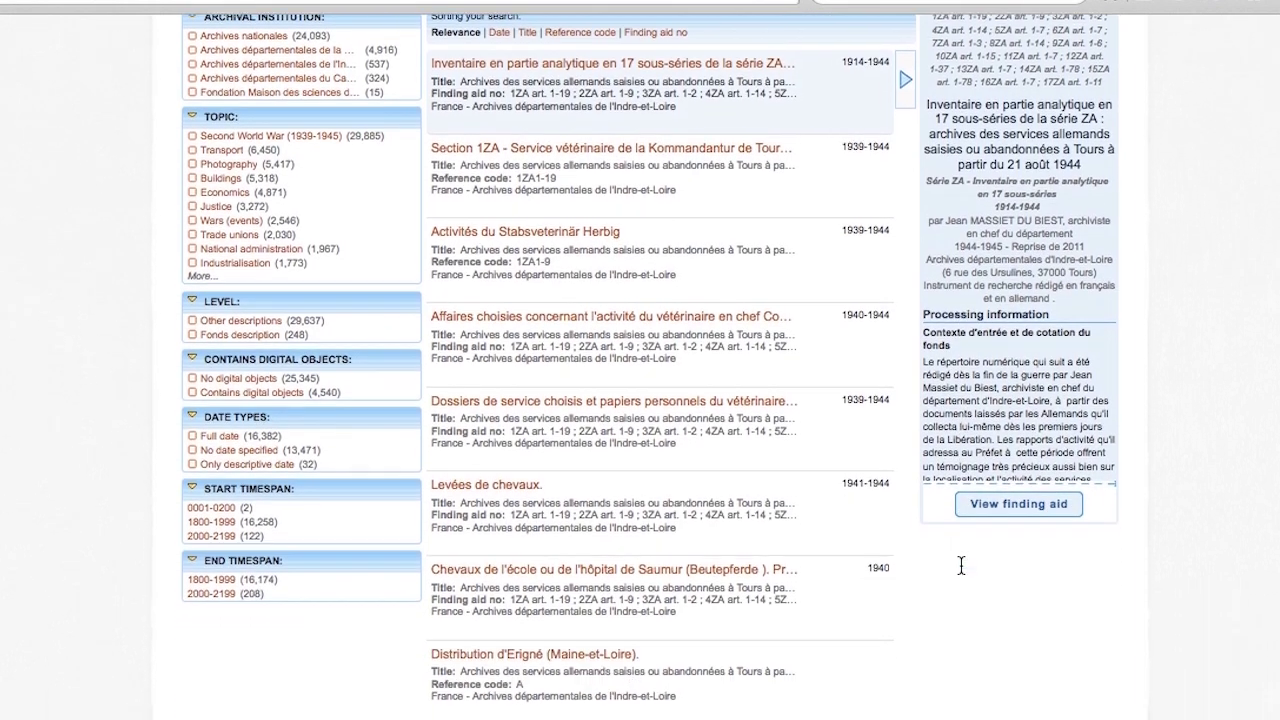
pyautogui.scroll(-3, 960, 566)
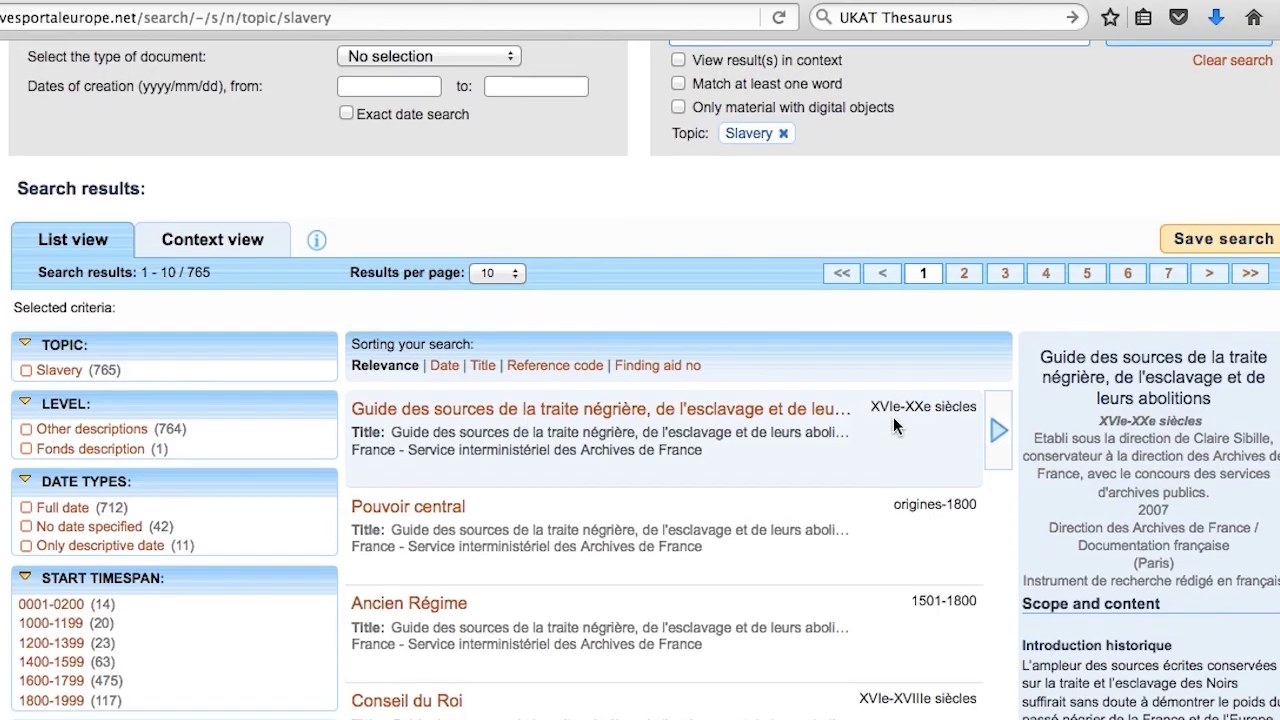
# Show all records under the Slavery topic and scroll through the results.
pyautogui.scroll(-1, 893, 425)
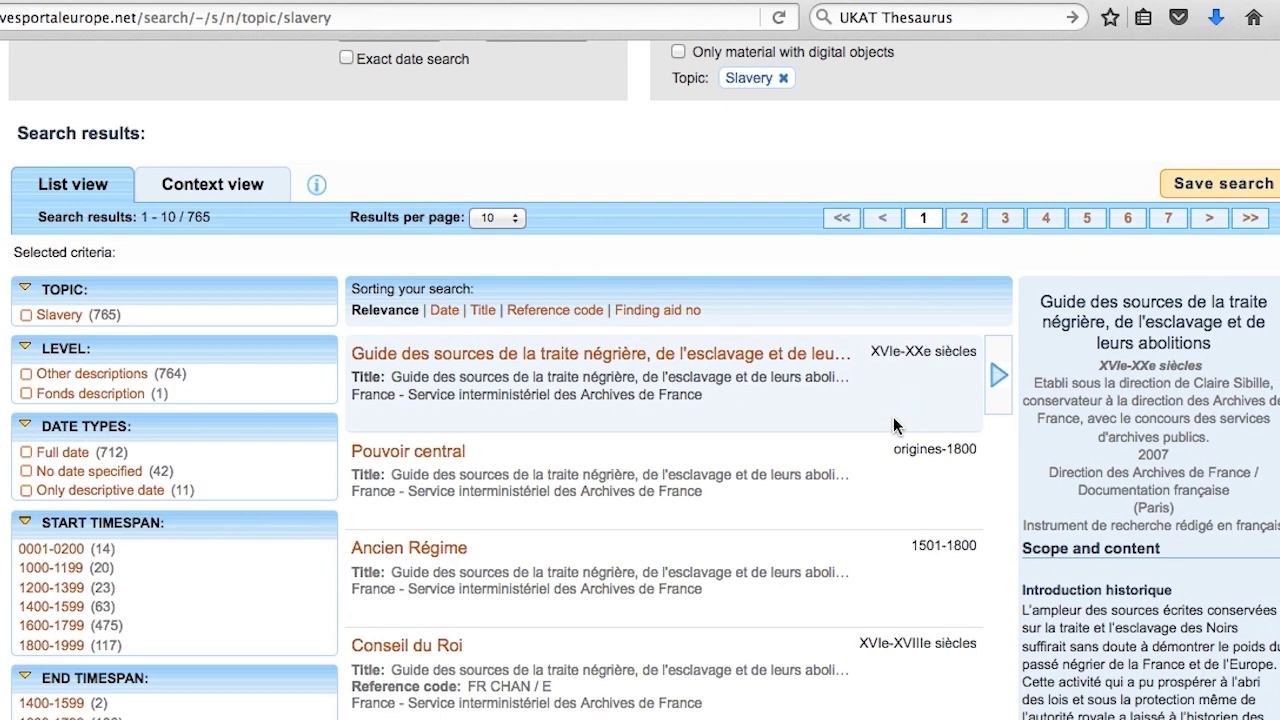
pyautogui.scroll(-2, 893, 425)
pyautogui.scroll(-5, 893, 417)
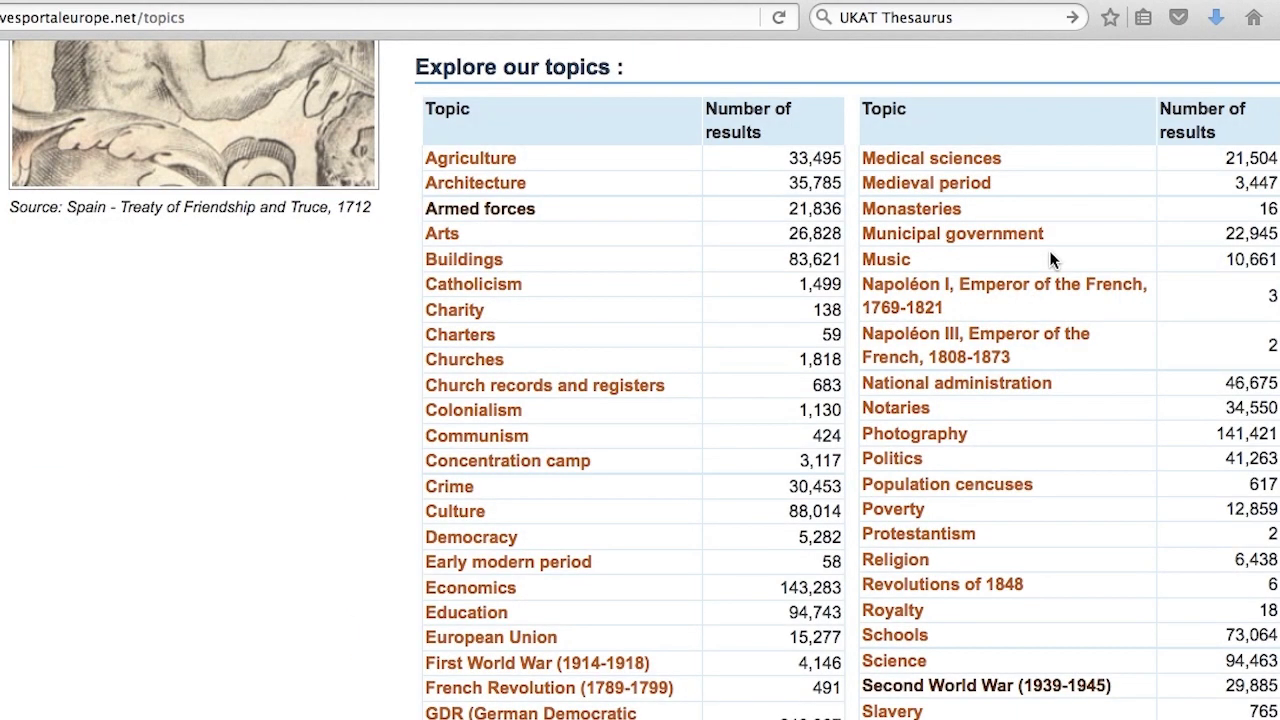
pyautogui.scroll(-5, 1050, 260)
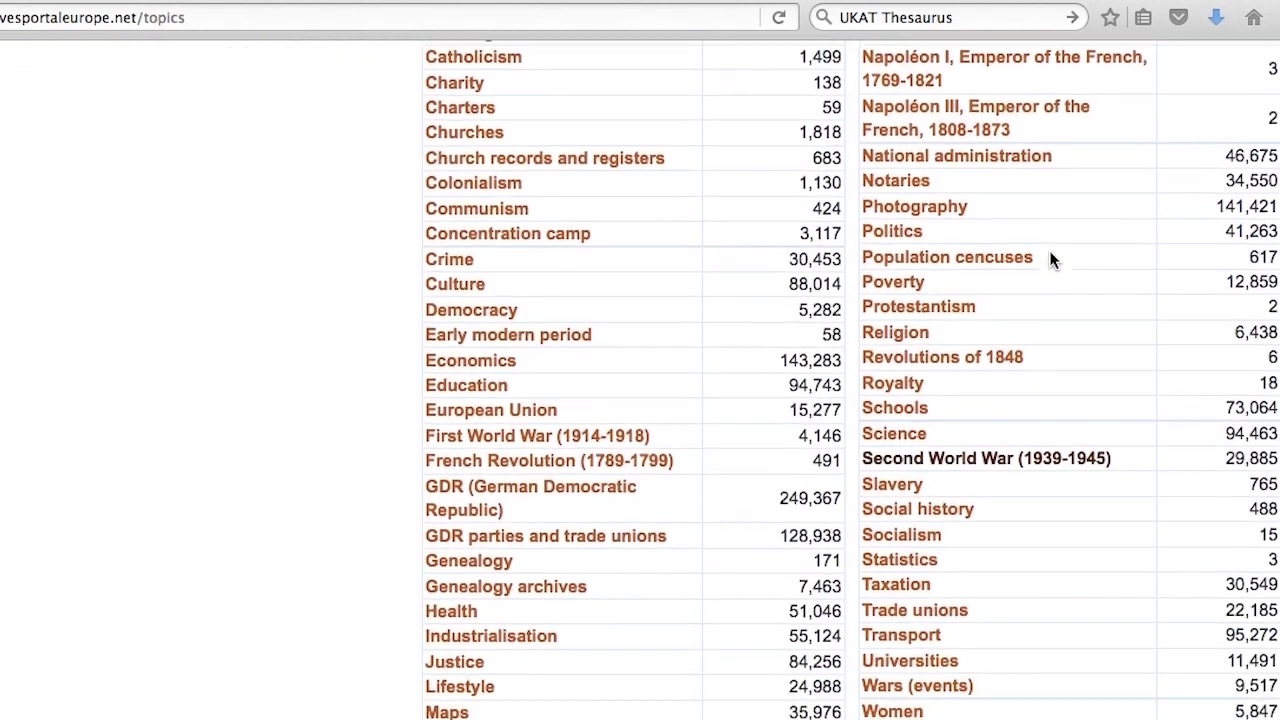
pyautogui.scroll(-2, 1050, 260)
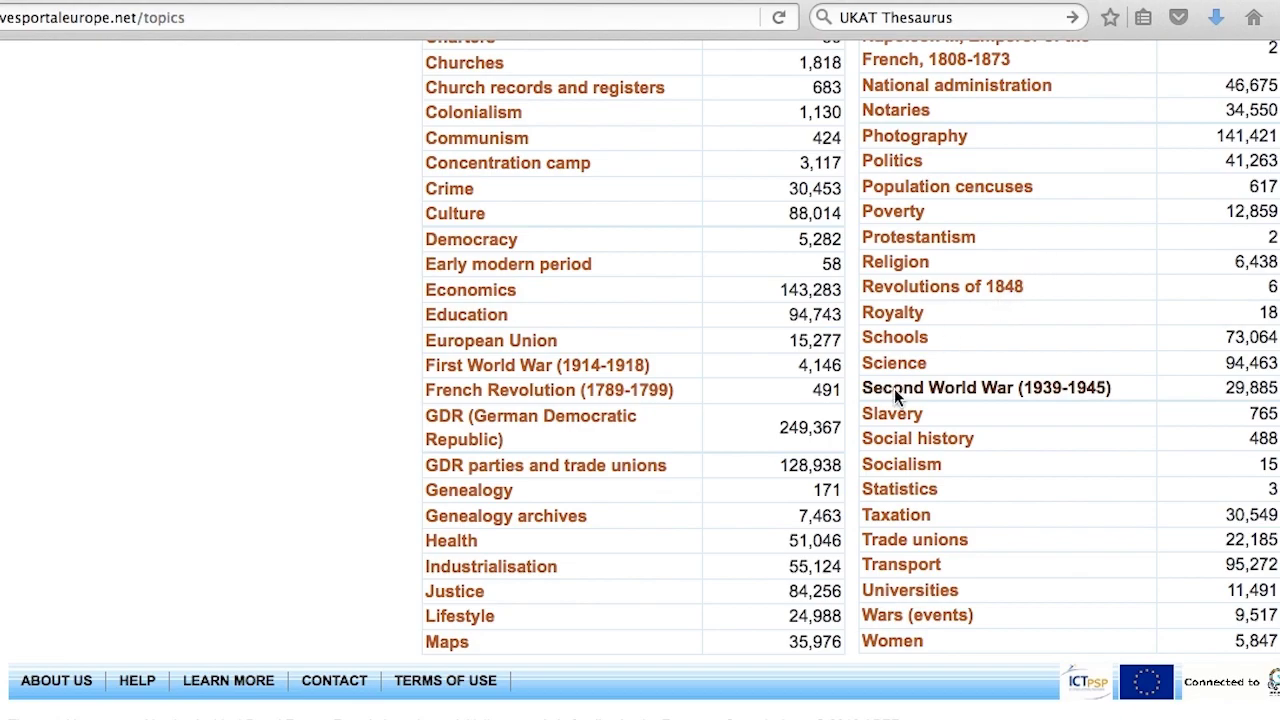
pyautogui.click(893, 418)
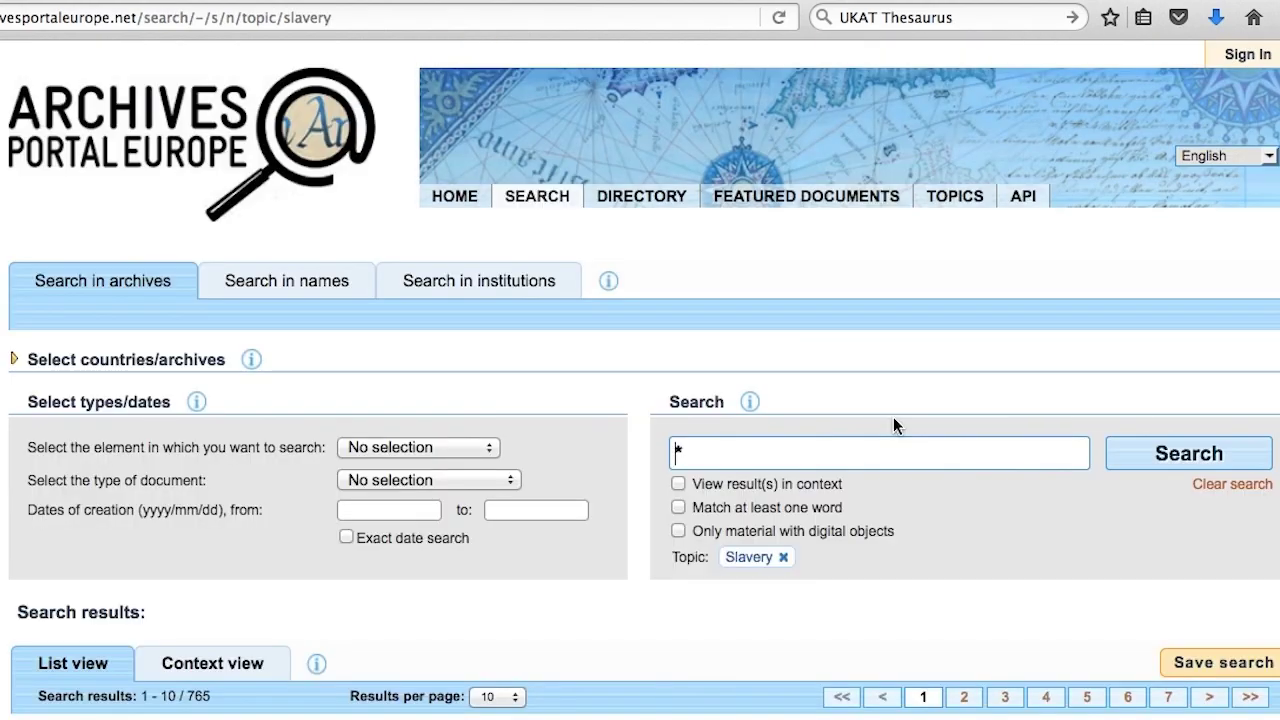
pyautogui.scroll(-4, 893, 417)
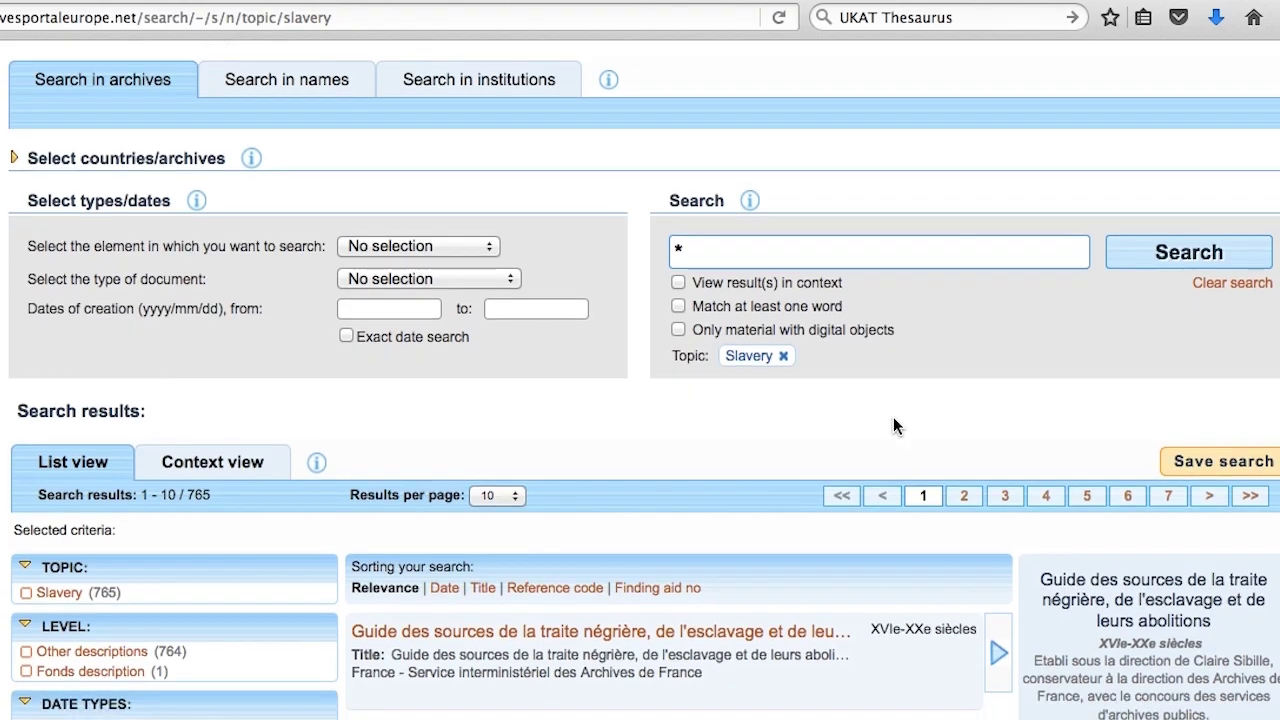
pyautogui.scroll(-4, 893, 418)
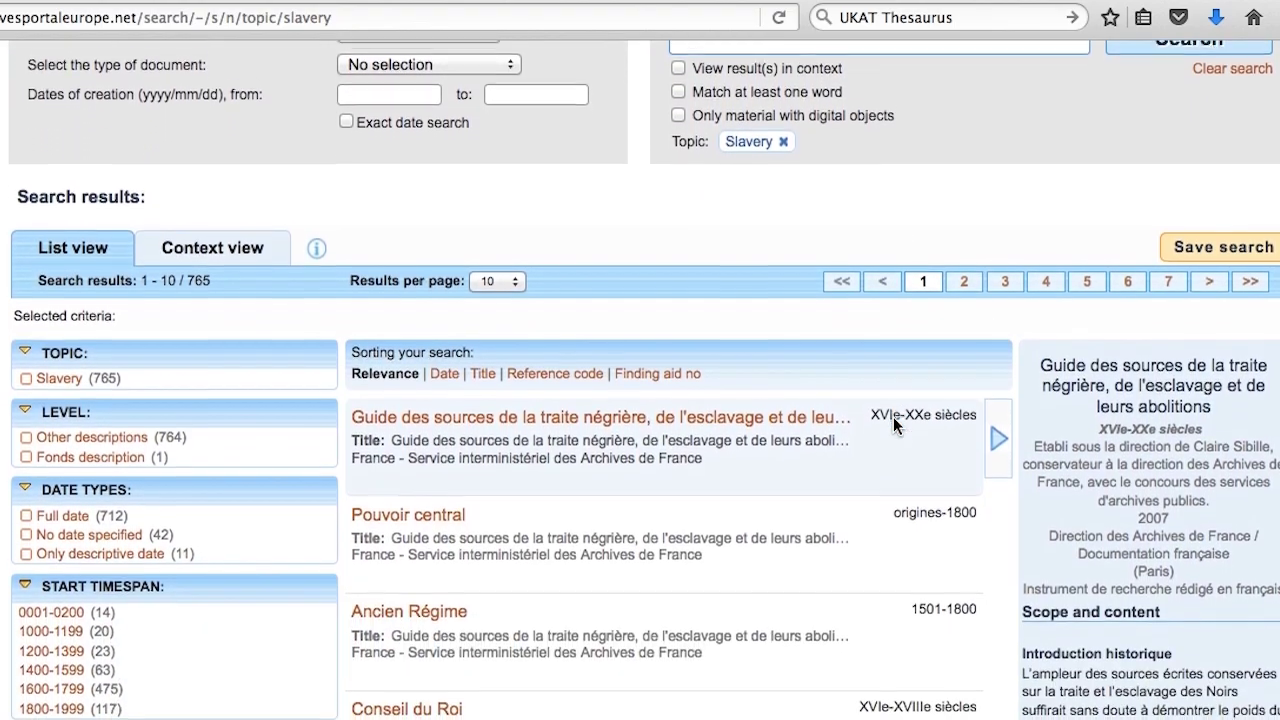
# Return to the topics list and switch the portal language to Français.
pyautogui.hotkey('alt', 'Left')
pyautogui.scroll(5, 1051, 565)
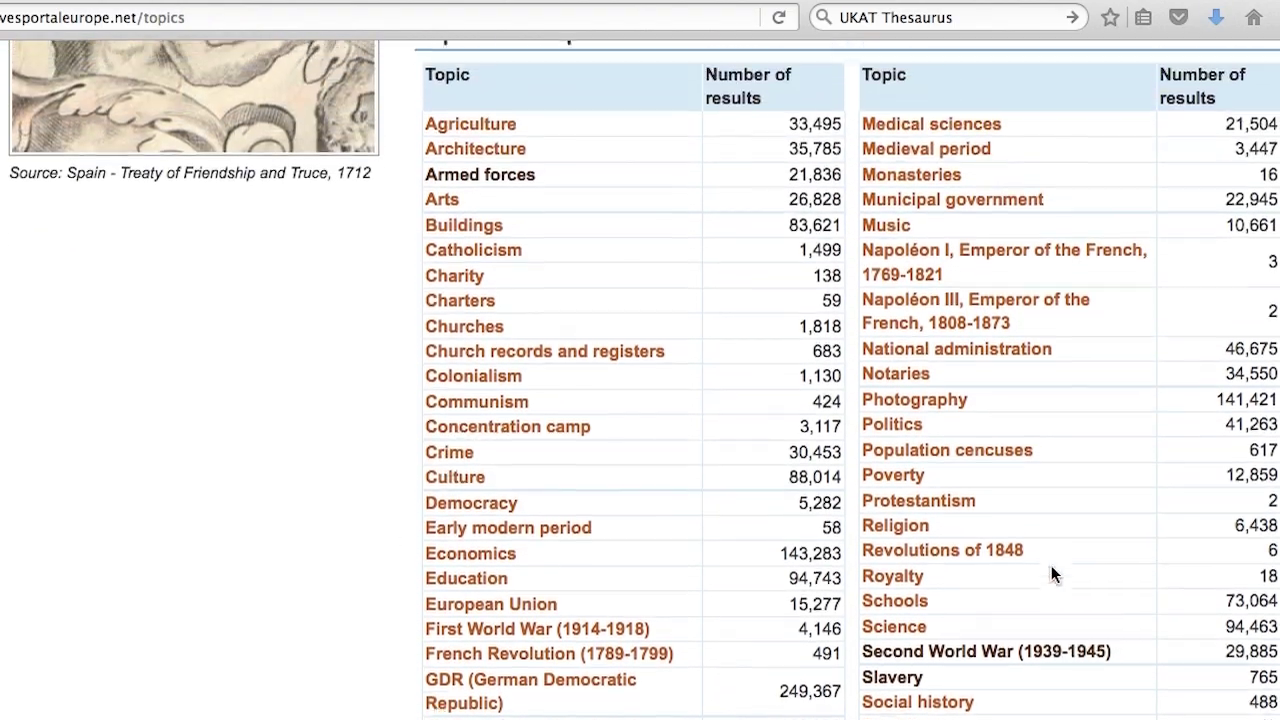
pyautogui.scroll(9, 1051, 565)
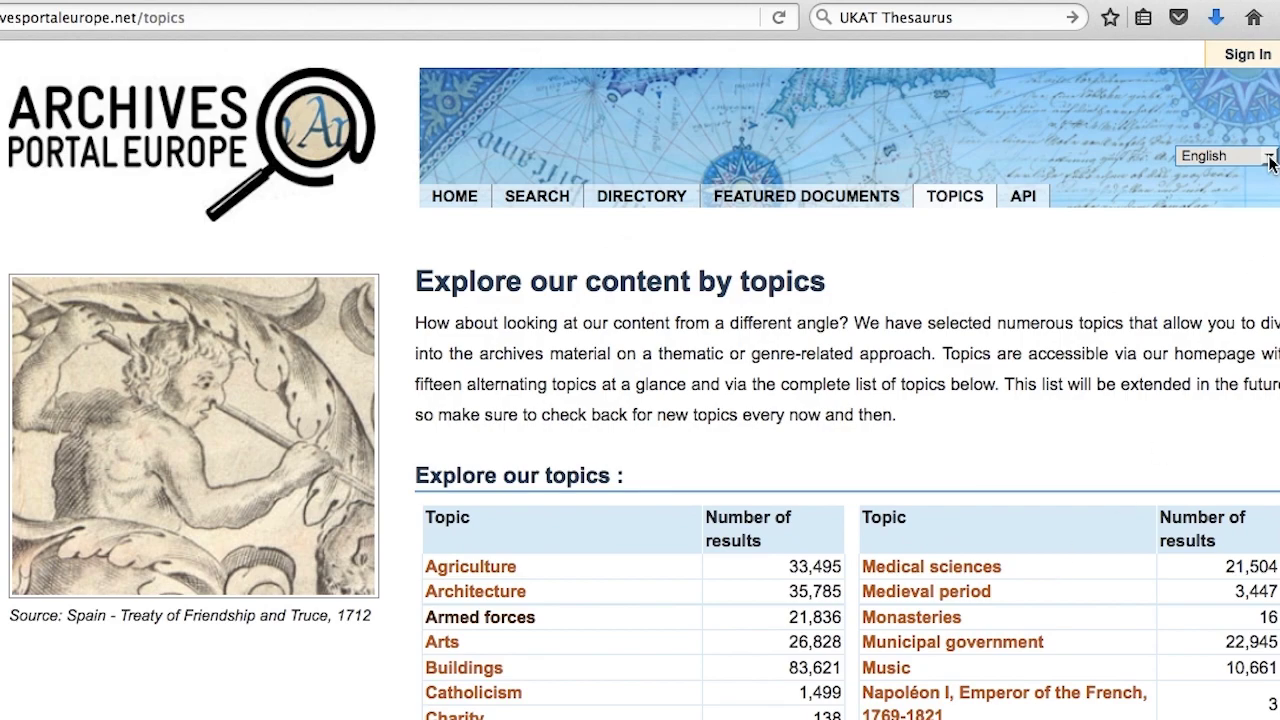
pyautogui.click(1268, 158)
pyautogui.click(1201, 295)
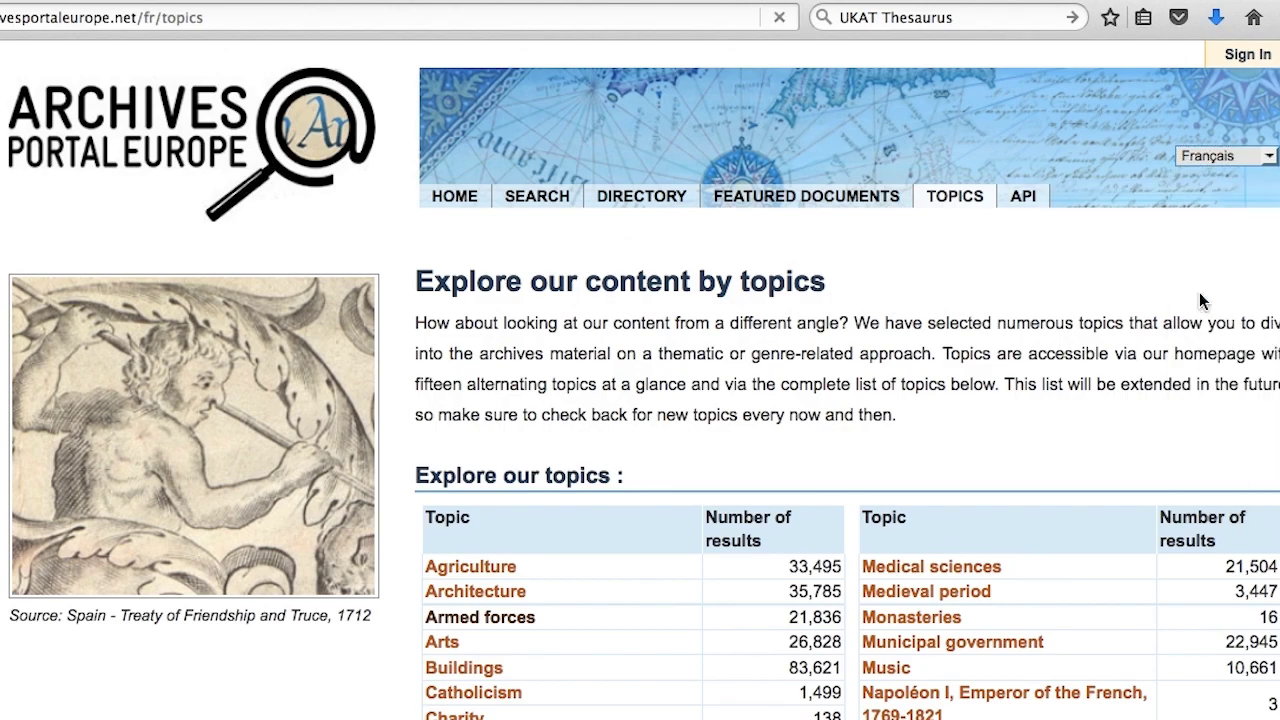
# Open the Esclavage topic and browse its 765 archive results.
pyautogui.scroll(-1, 1199, 299)
pyautogui.scroll(-10, 1199, 299)
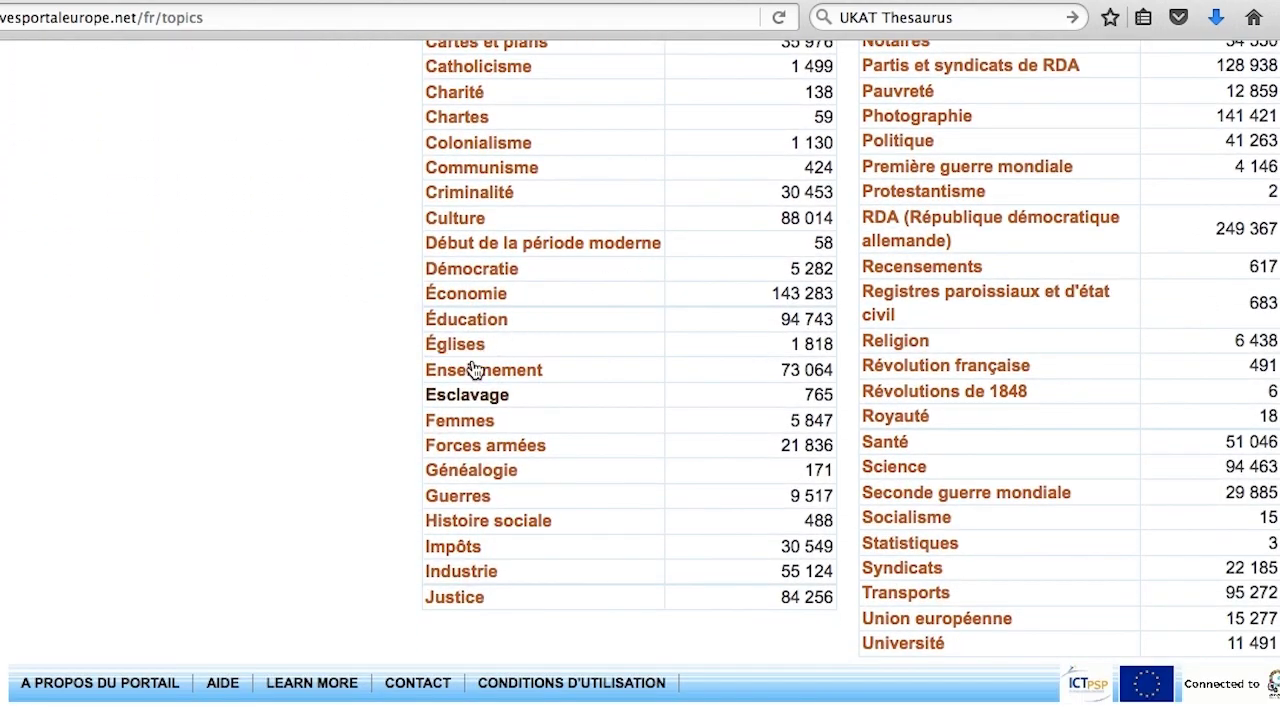
pyautogui.click(466, 396)
pyautogui.scroll(-5, 466, 404)
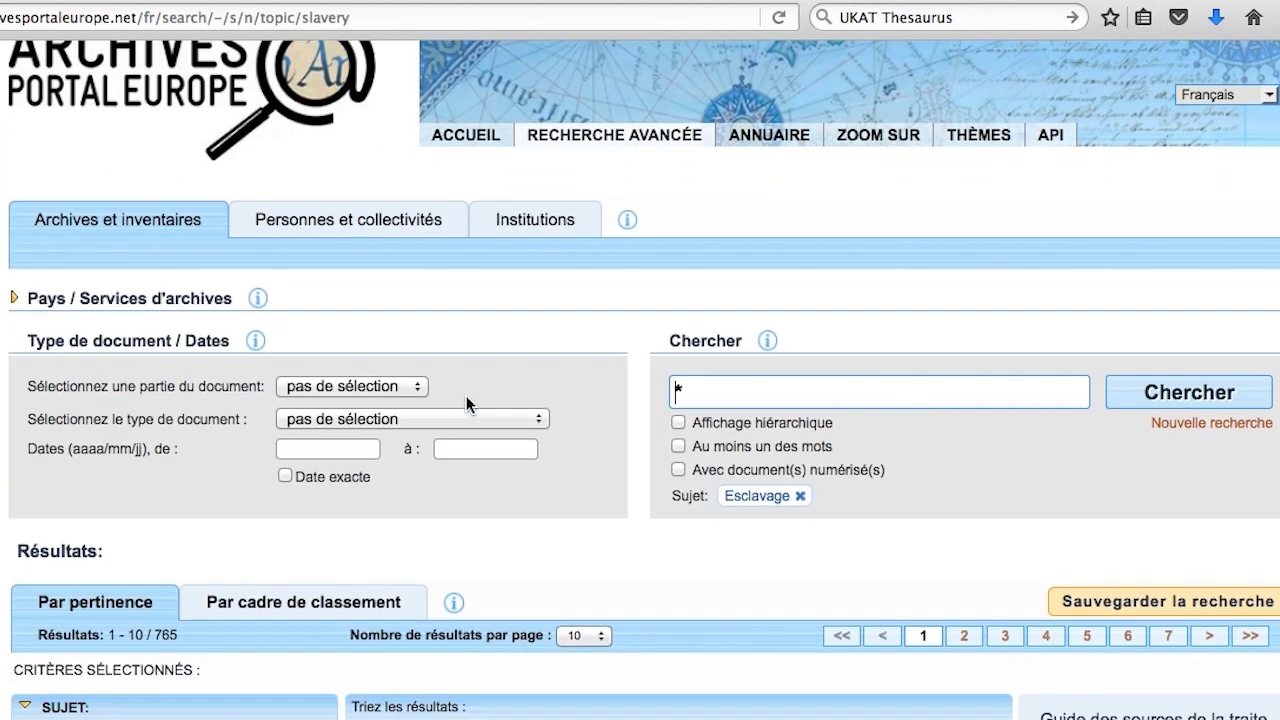
pyautogui.scroll(-10, 466, 400)
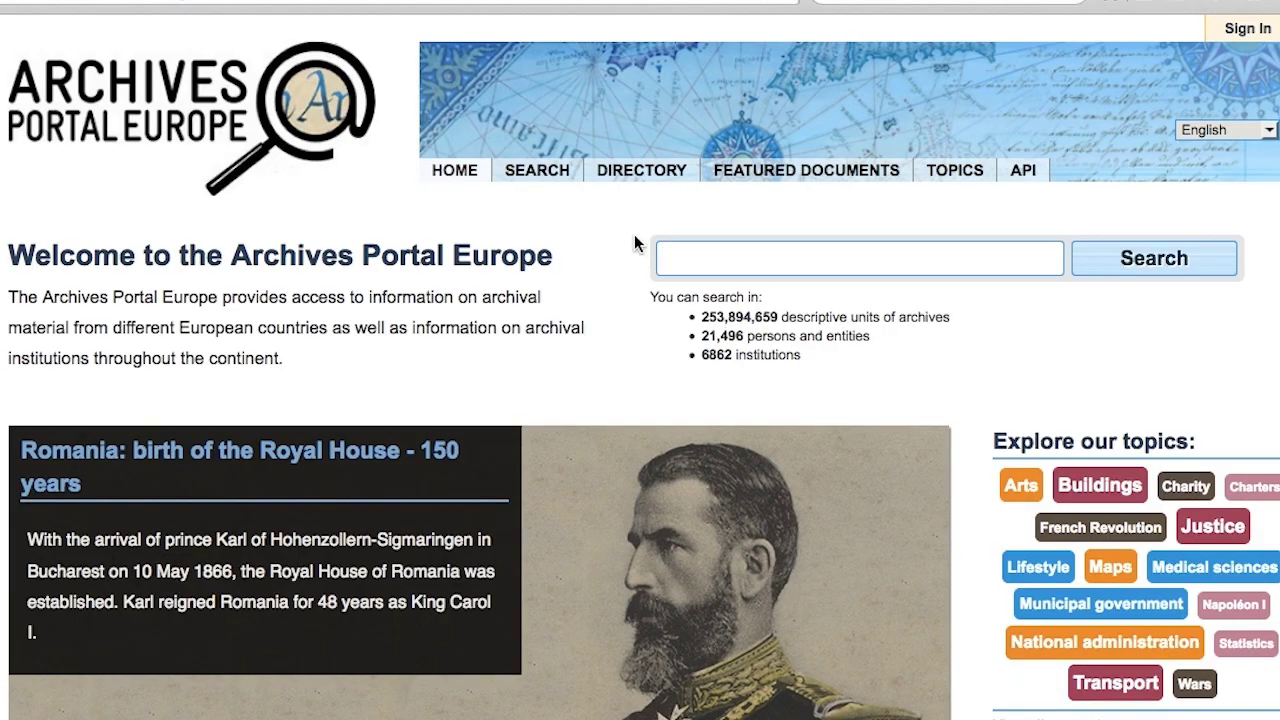
# In the Directory, expand Poland and show Archiwum Państwowe w Białymstoku's contact details.
pyautogui.click(620, 176)
pyautogui.scroll(-2, 497, 222)
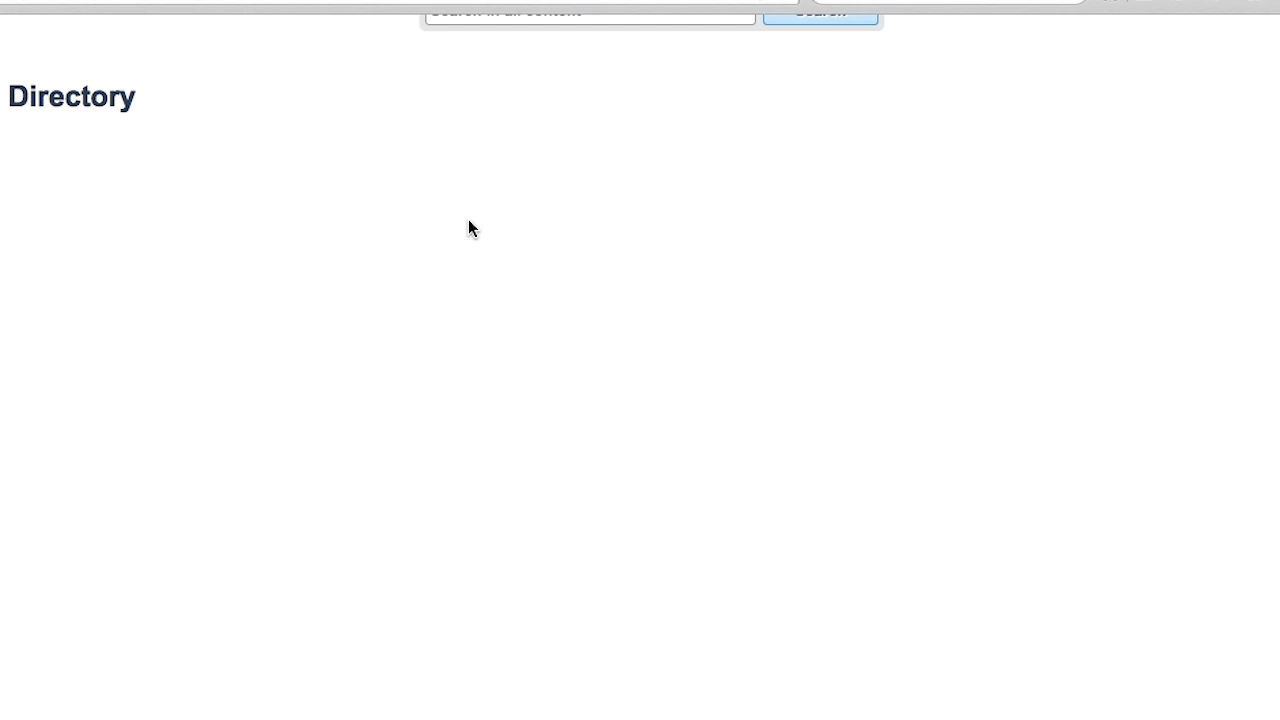
pyautogui.scroll(-2, 469, 220)
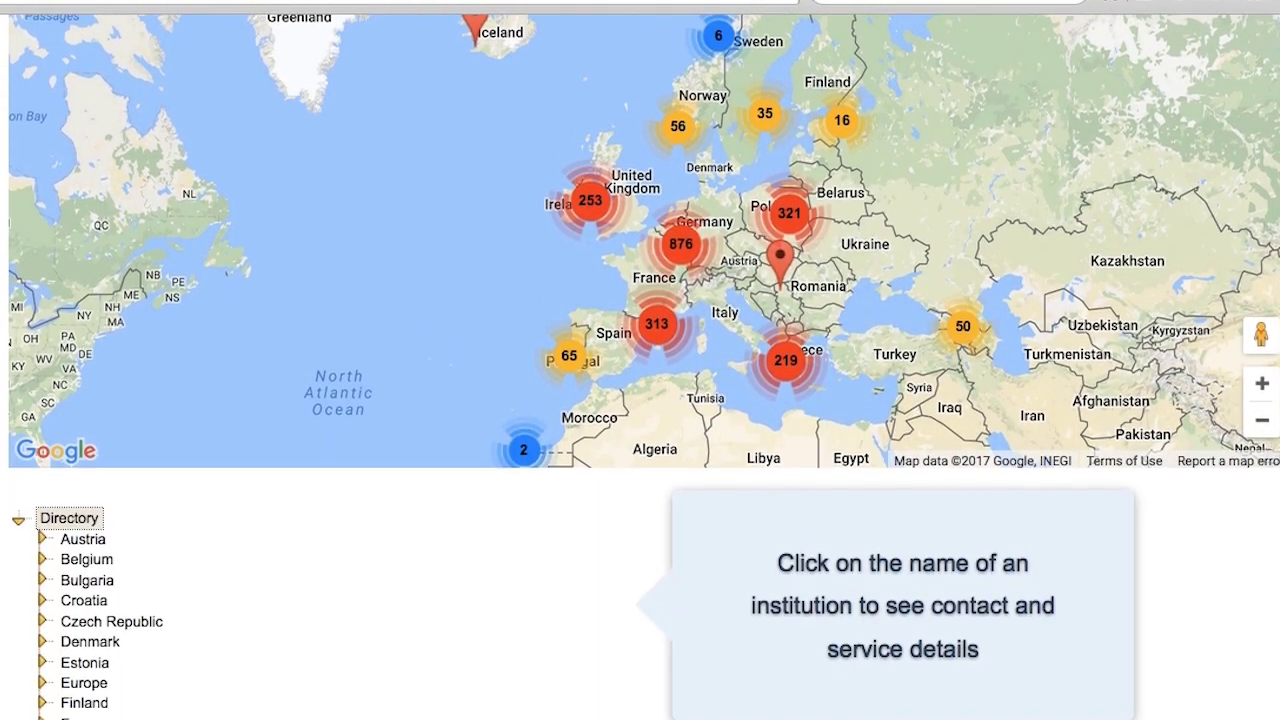
pyautogui.scroll(-5, 640, 400)
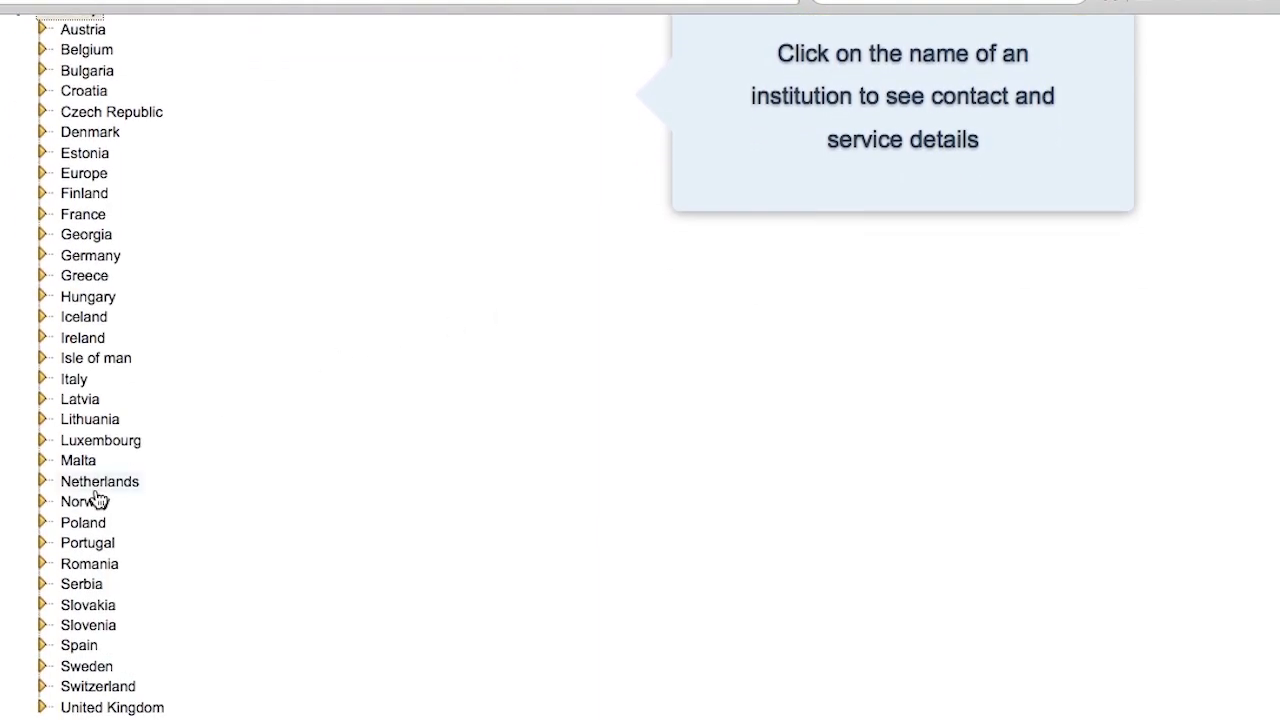
pyautogui.click(43, 523)
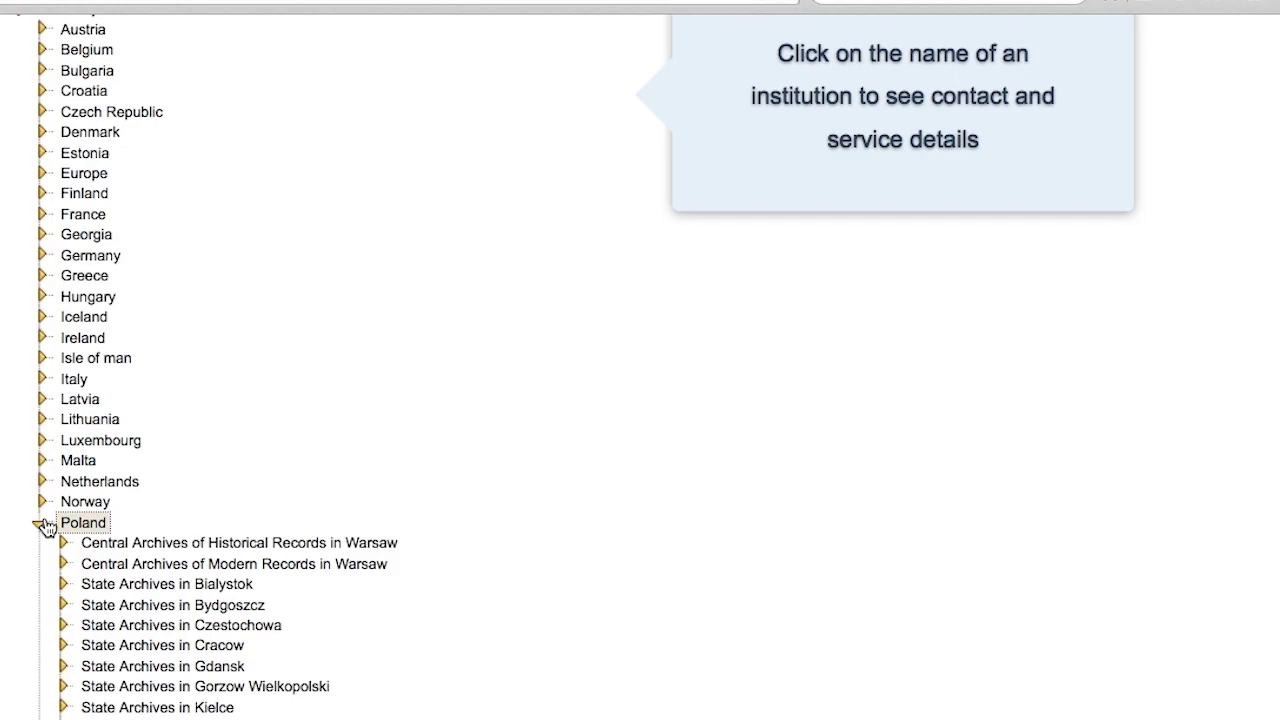
pyautogui.click(236, 586)
pyautogui.click(243, 606)
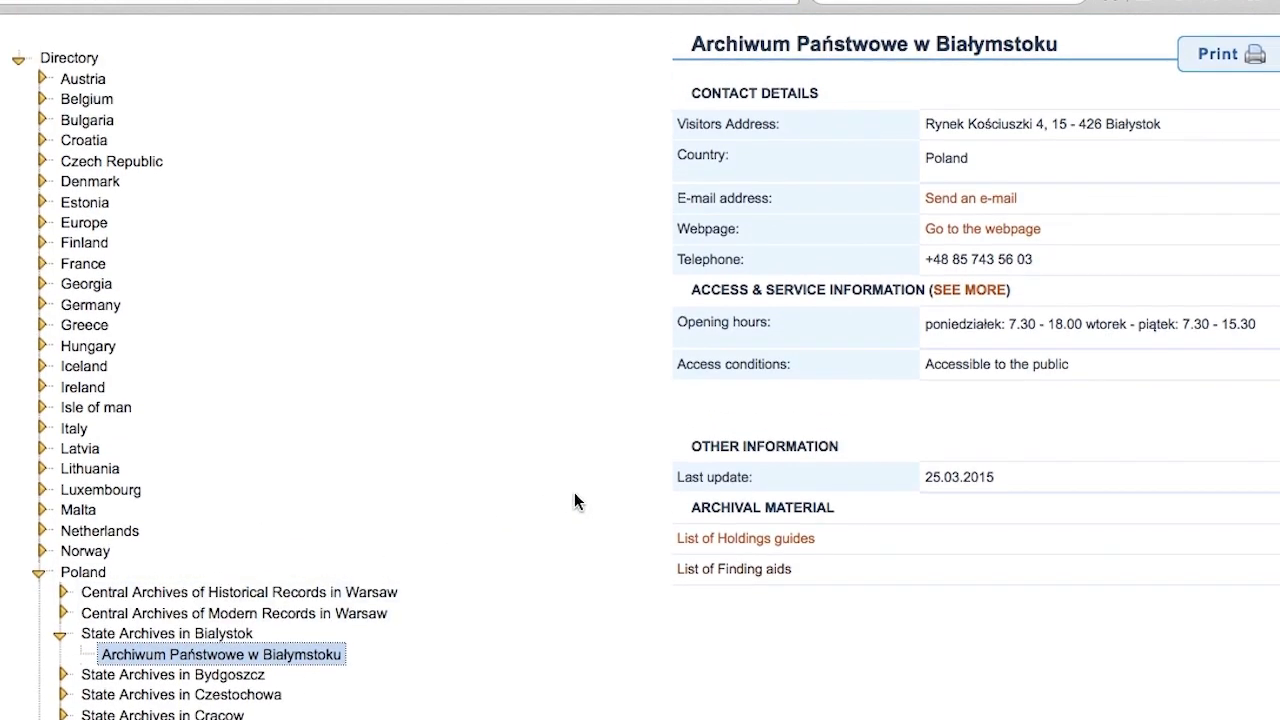
# List the institution's 857 finding aids.
pyautogui.click(725, 567)
pyautogui.scroll(-10, 727, 579)
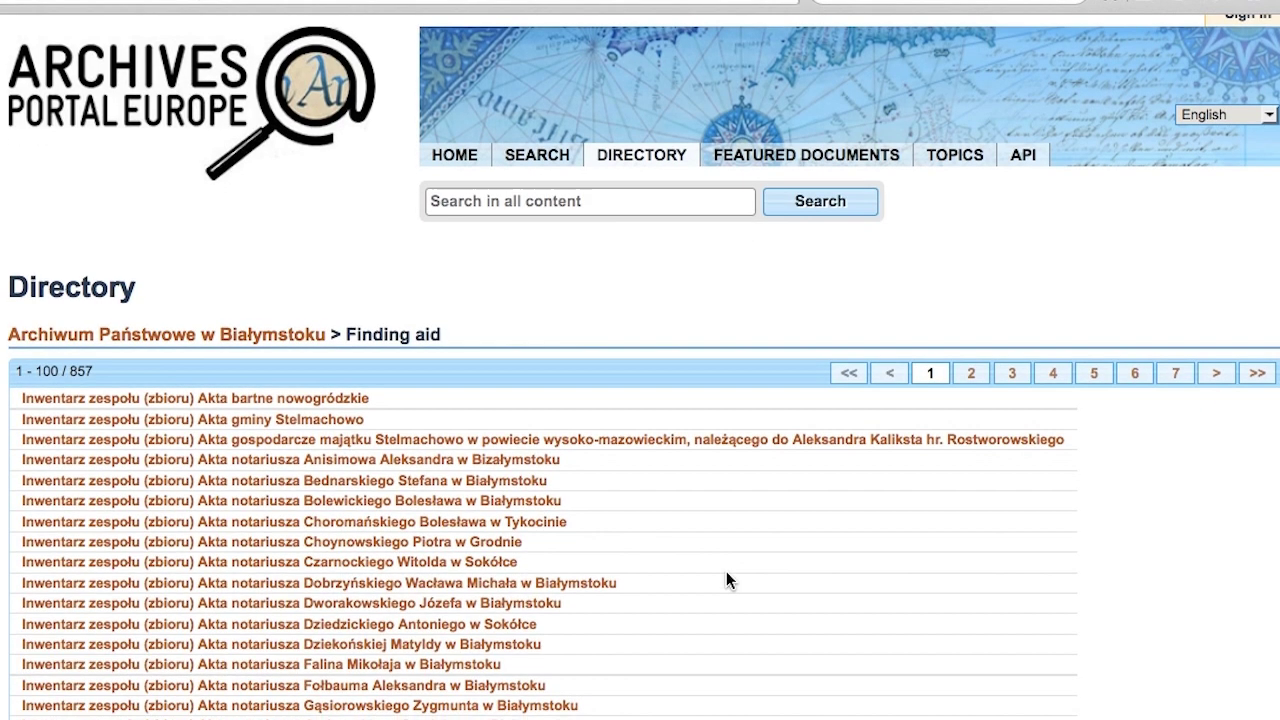
pyautogui.scroll(-5, 726, 578)
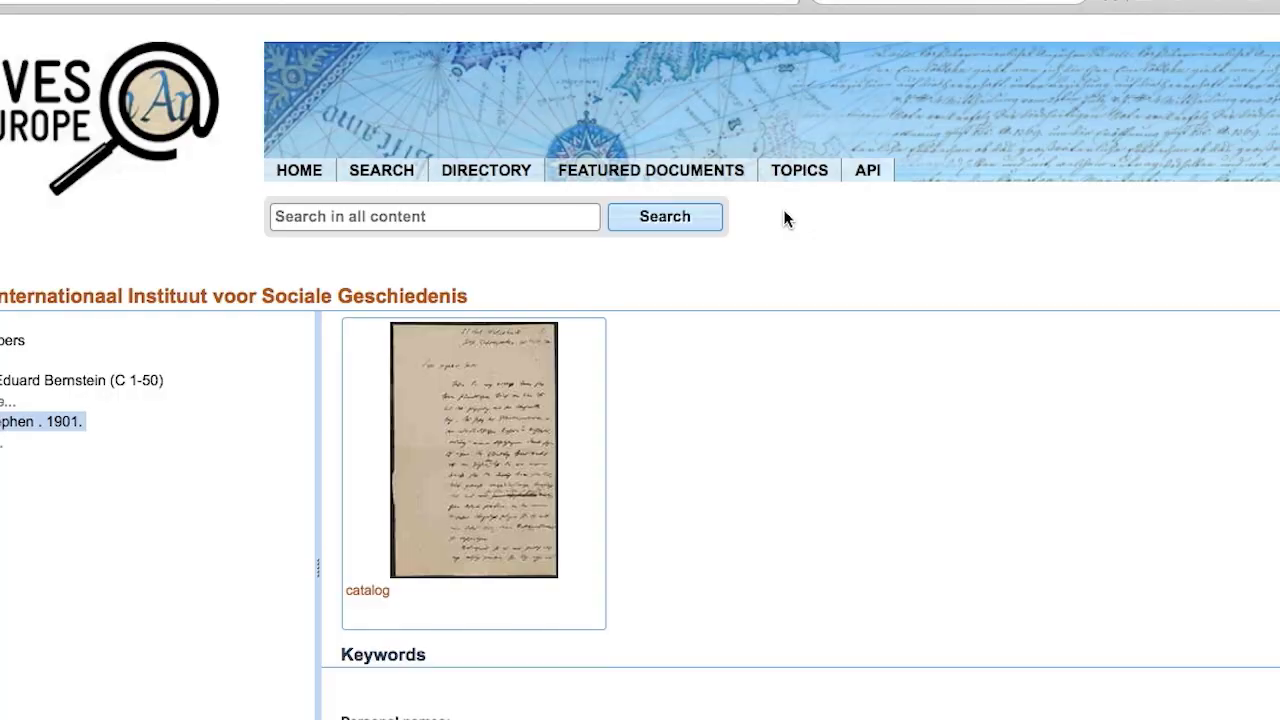
# Sign in with the pre-filled account details and save the Napoleon search.
pyautogui.scroll(-2, 725, 278)
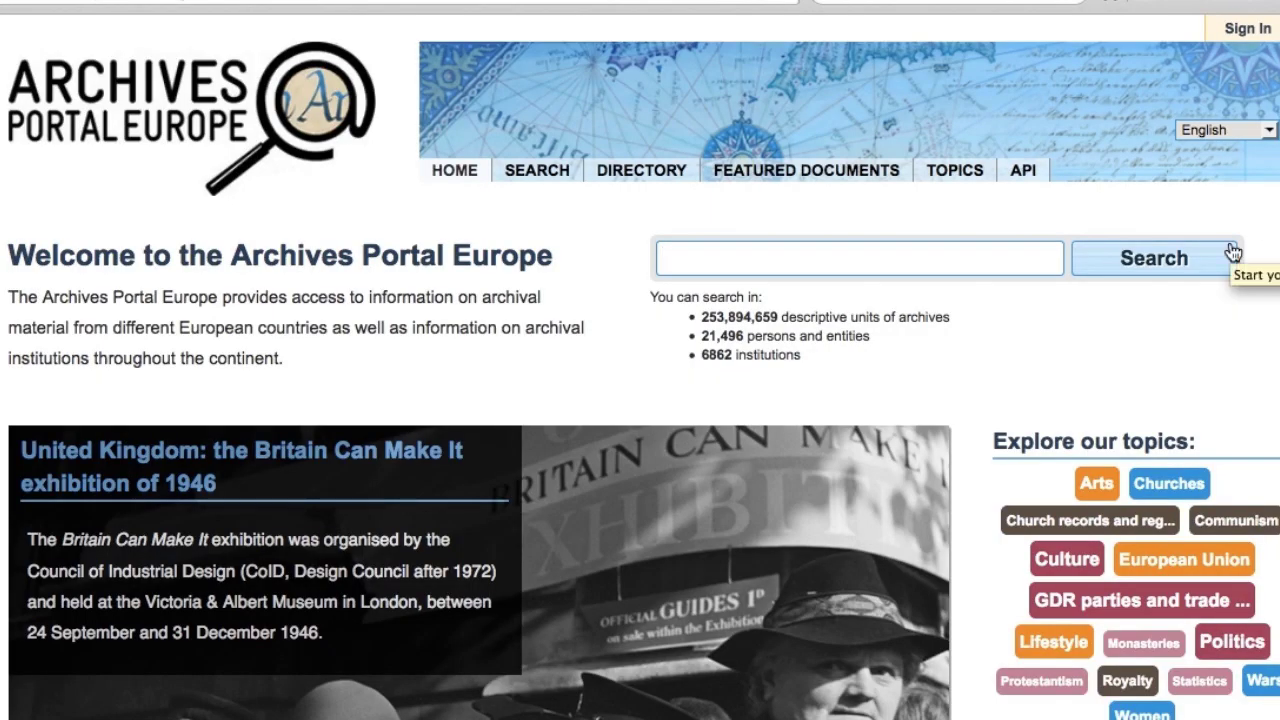
pyautogui.click(1248, 30)
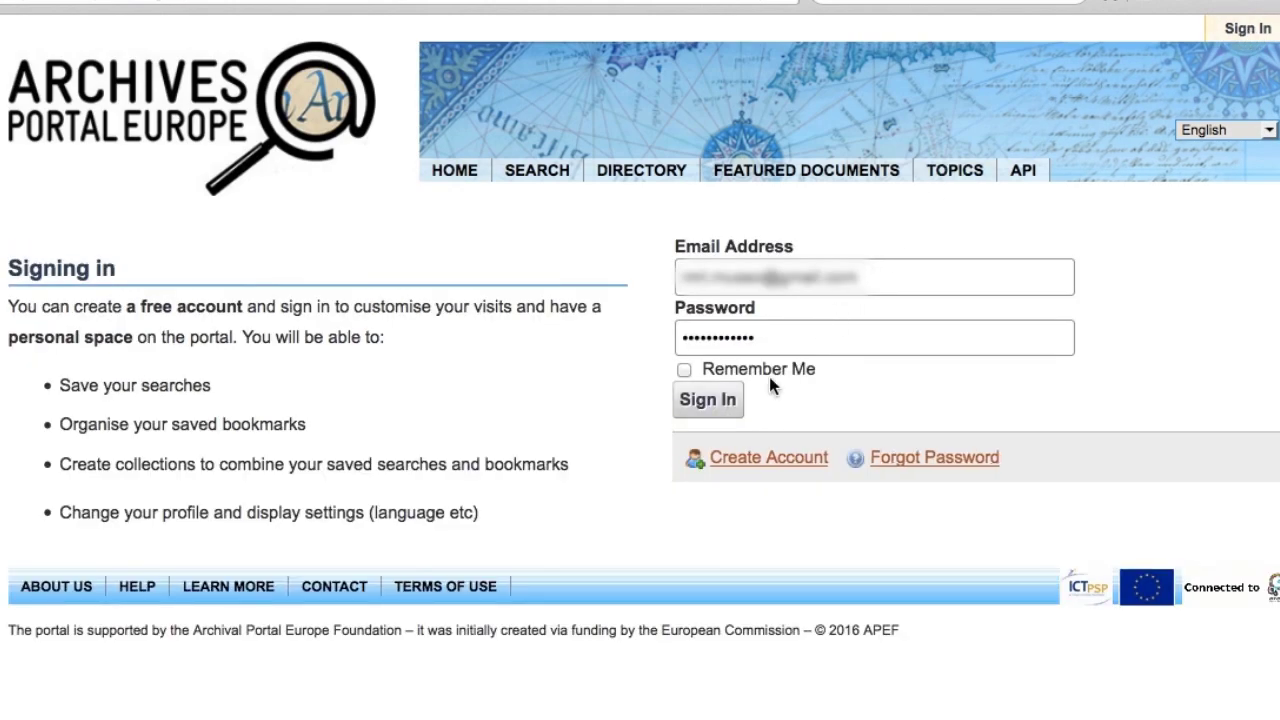
pyautogui.click(729, 403)
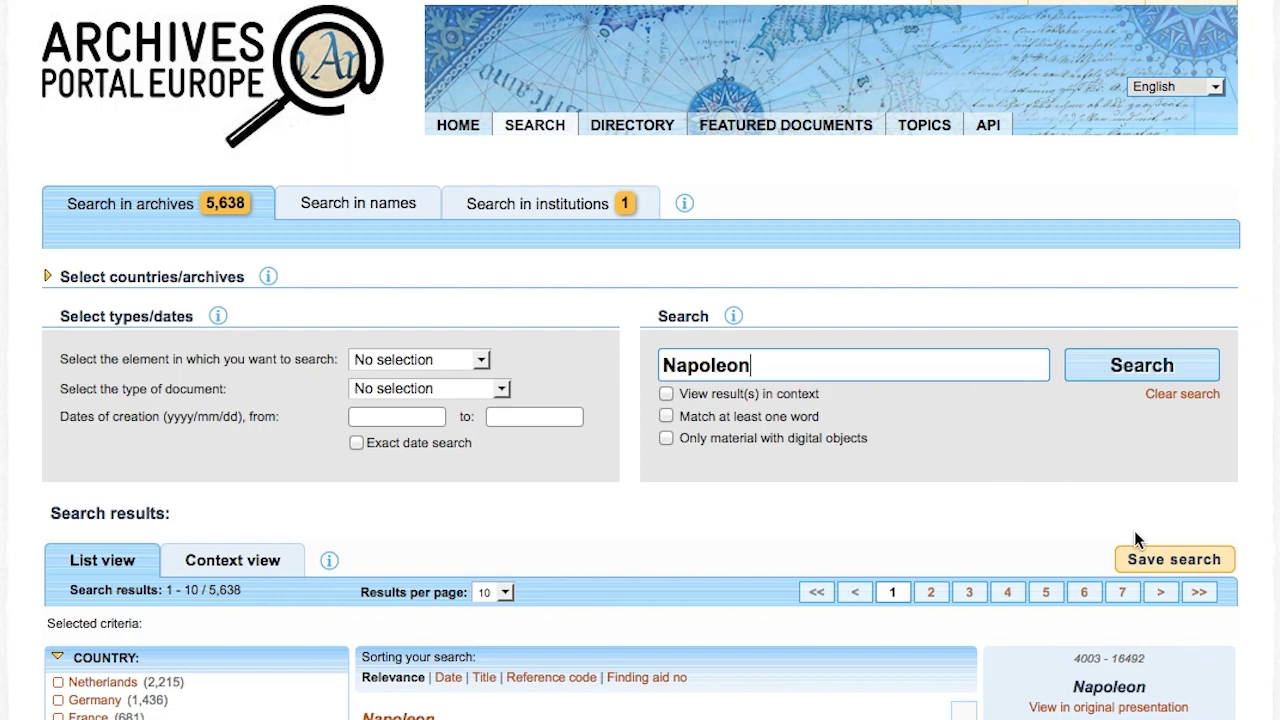
pyautogui.click(1155, 561)
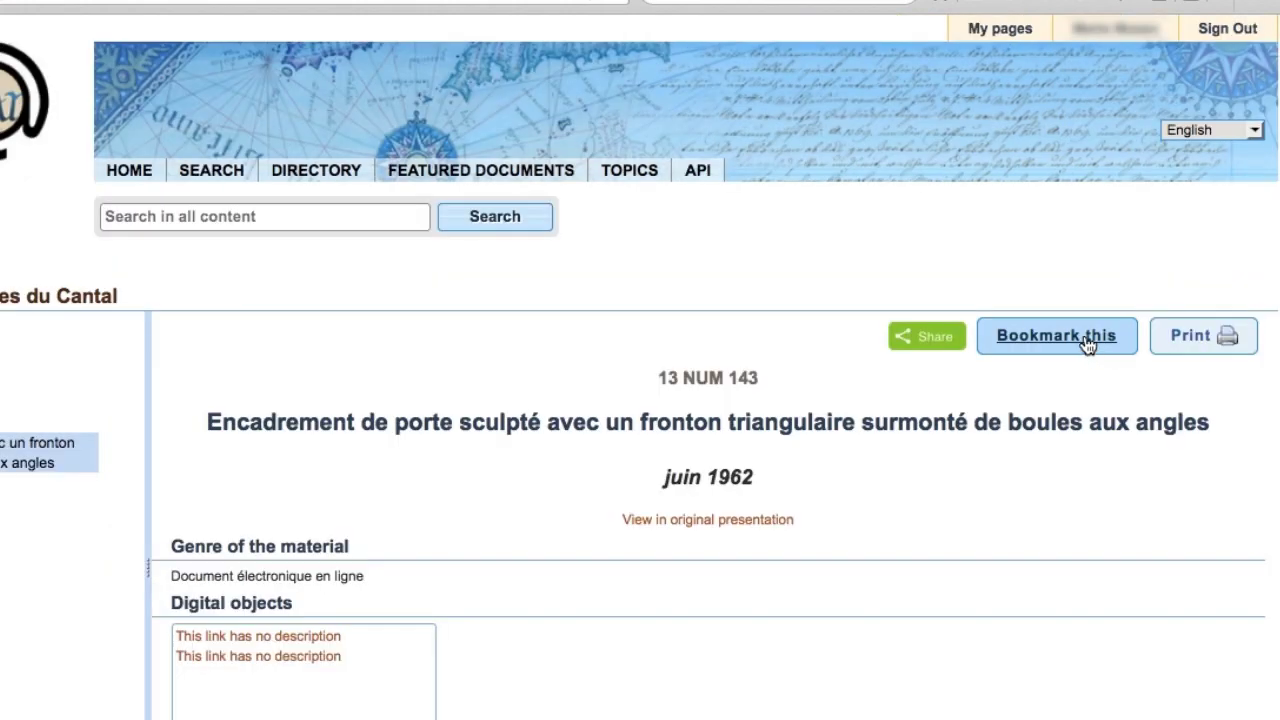
# Bookmark record 13 NUM 143 into a new described collection, then edit saved search 678.
pyautogui.click(1088, 342)
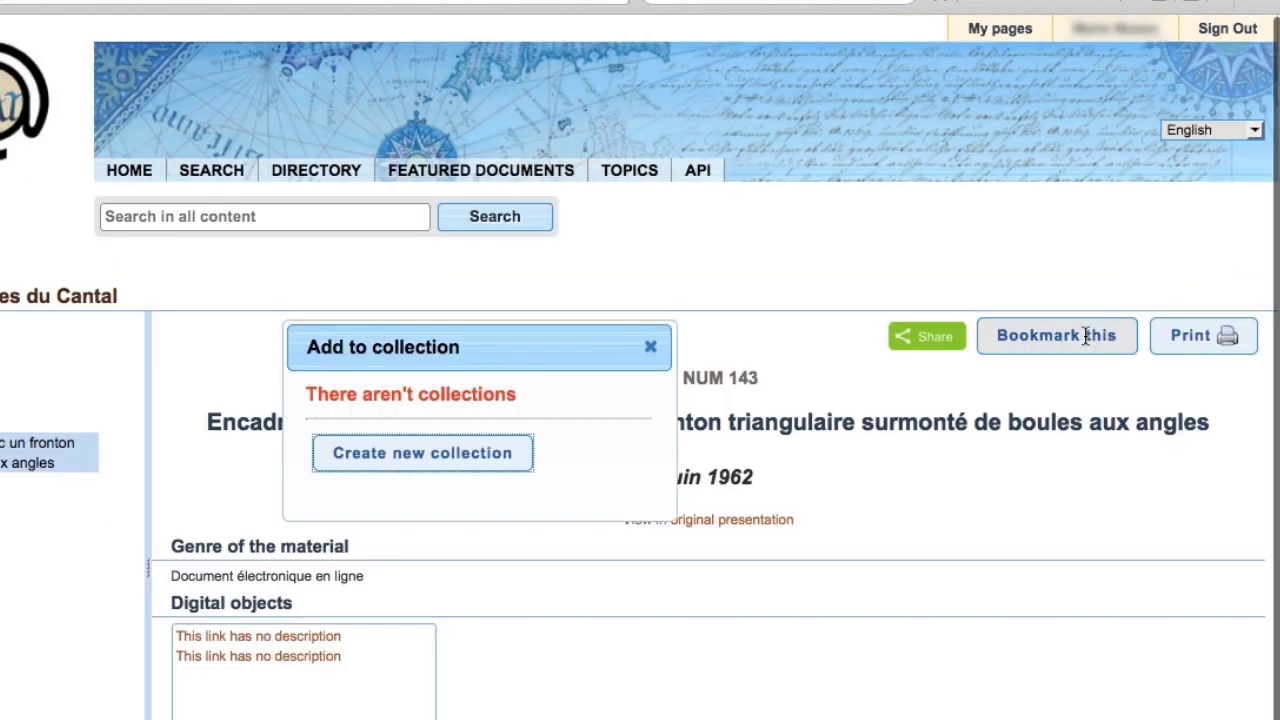
pyautogui.click(433, 460)
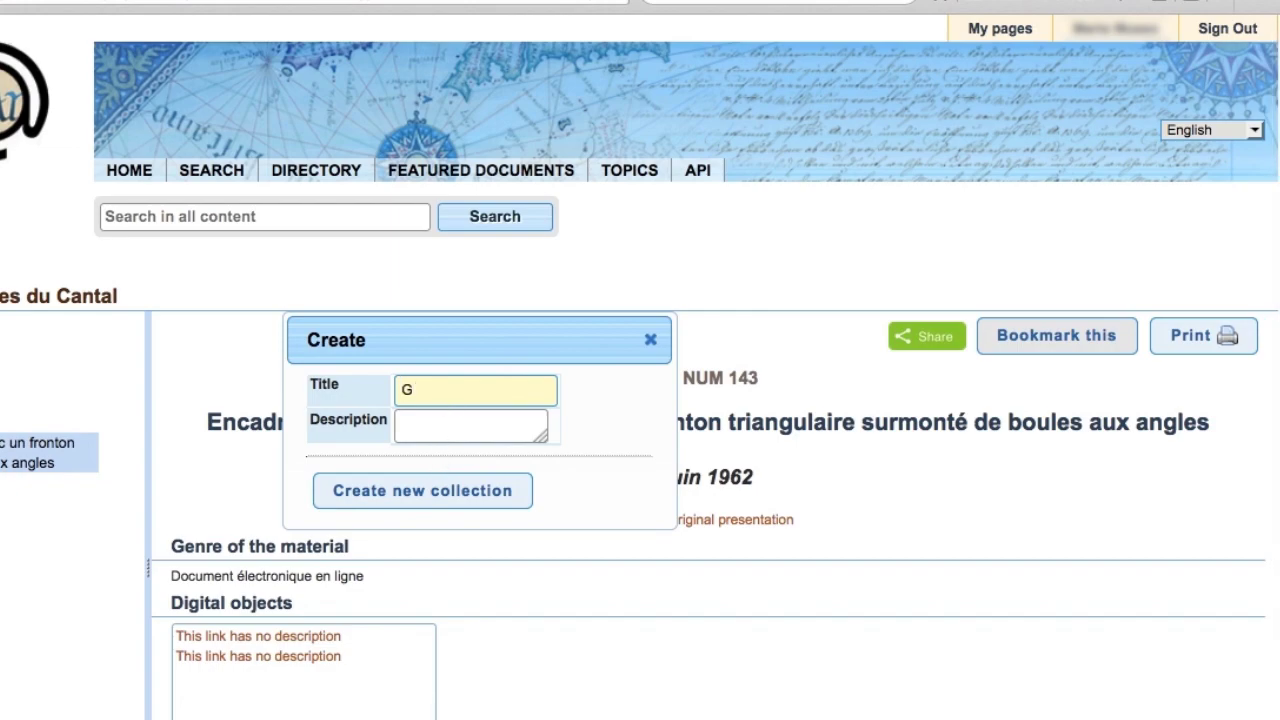
pyautogui.click(409, 428)
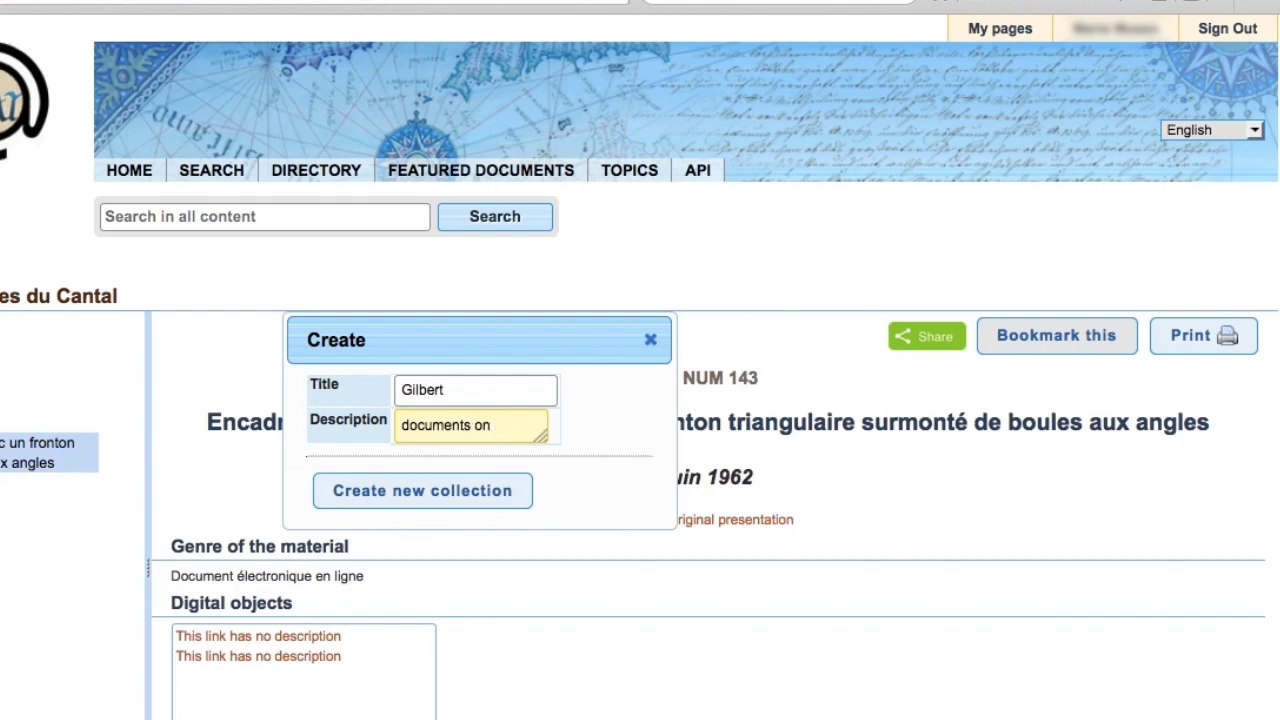
pyautogui.write('documents on Félix Gilbert')
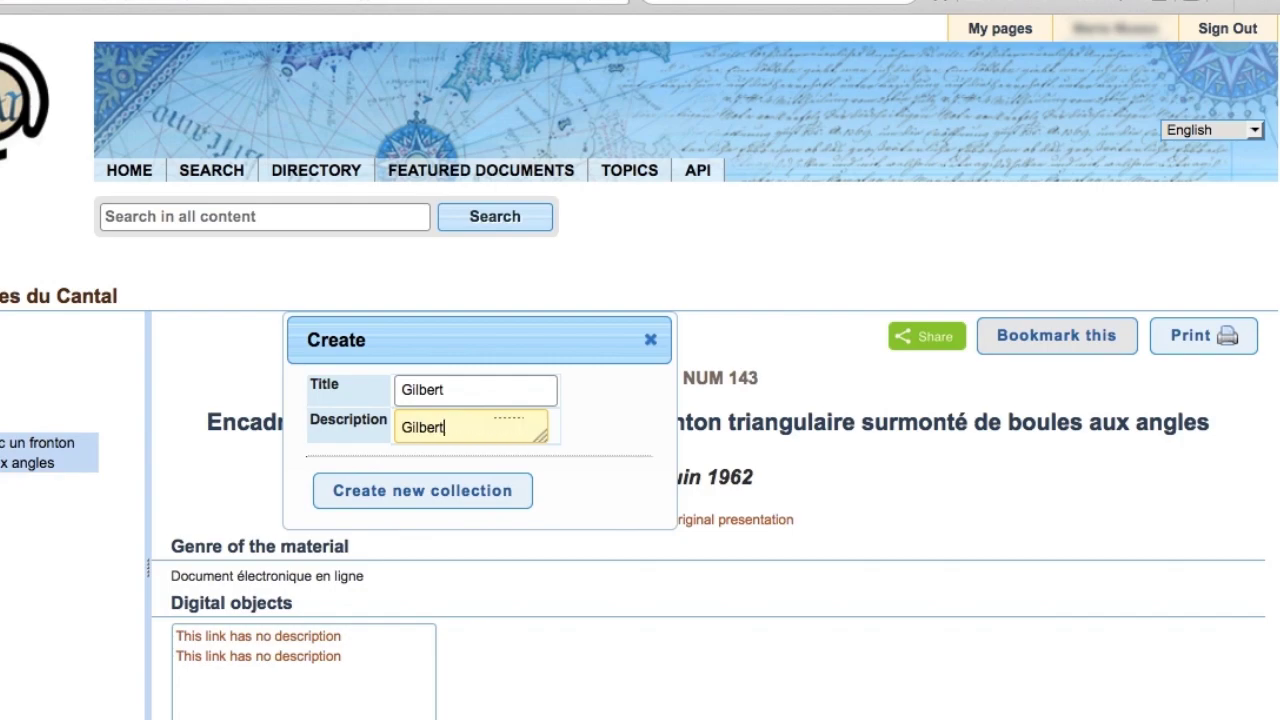
pyautogui.click(406, 491)
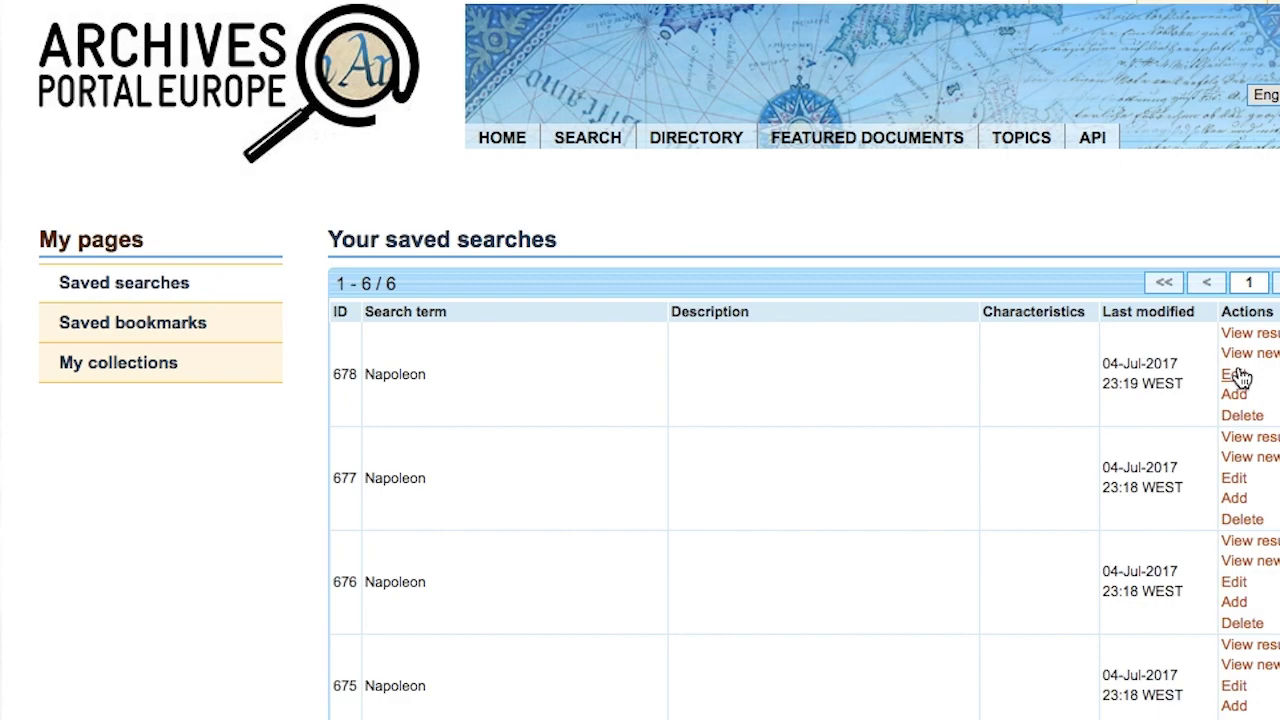
pyautogui.click(1233, 375)
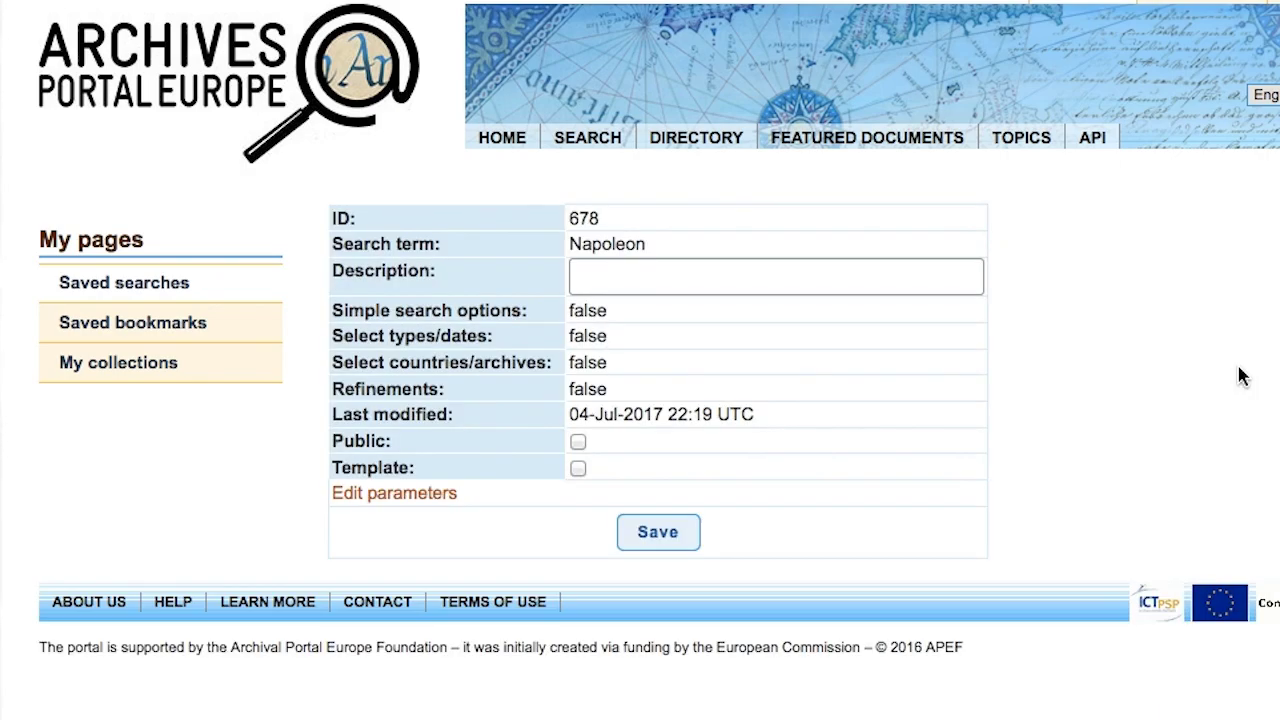